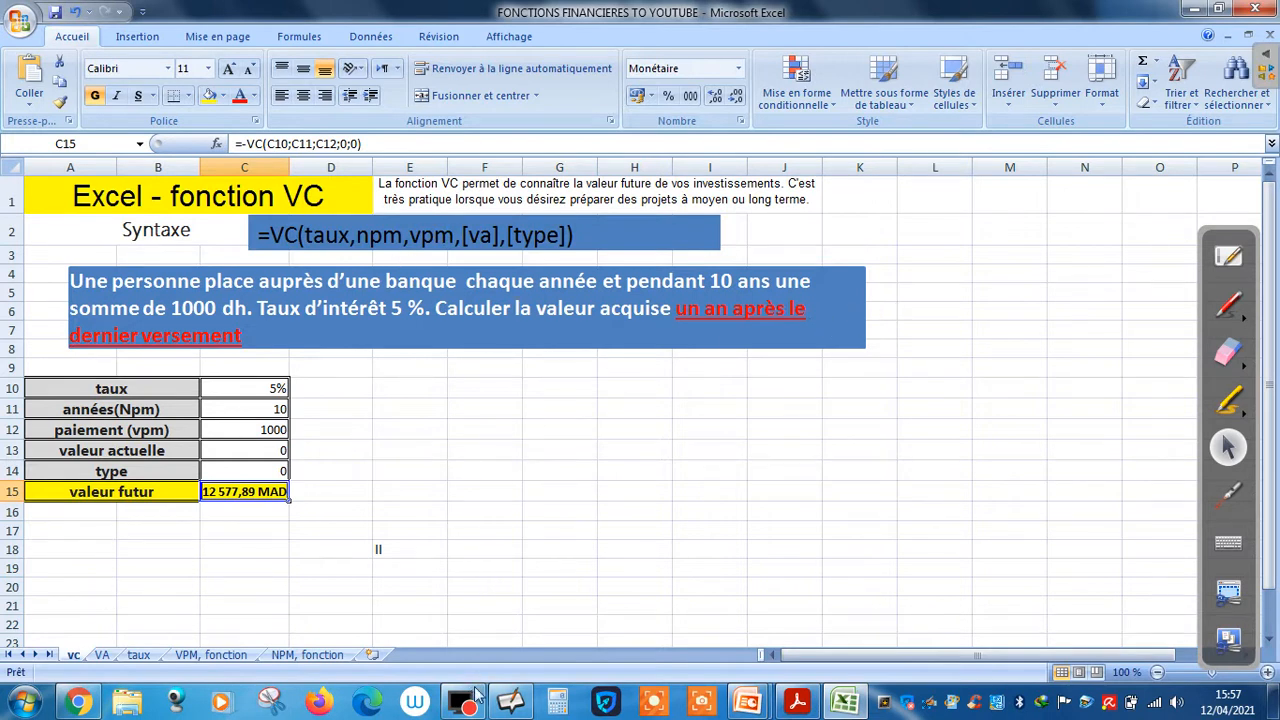
Handwrite the future value formula V = a × ((1+i)^n − 1)/i in red pen beside the problem statement
{"action": "left_click", "coordinate": [1227, 302]}
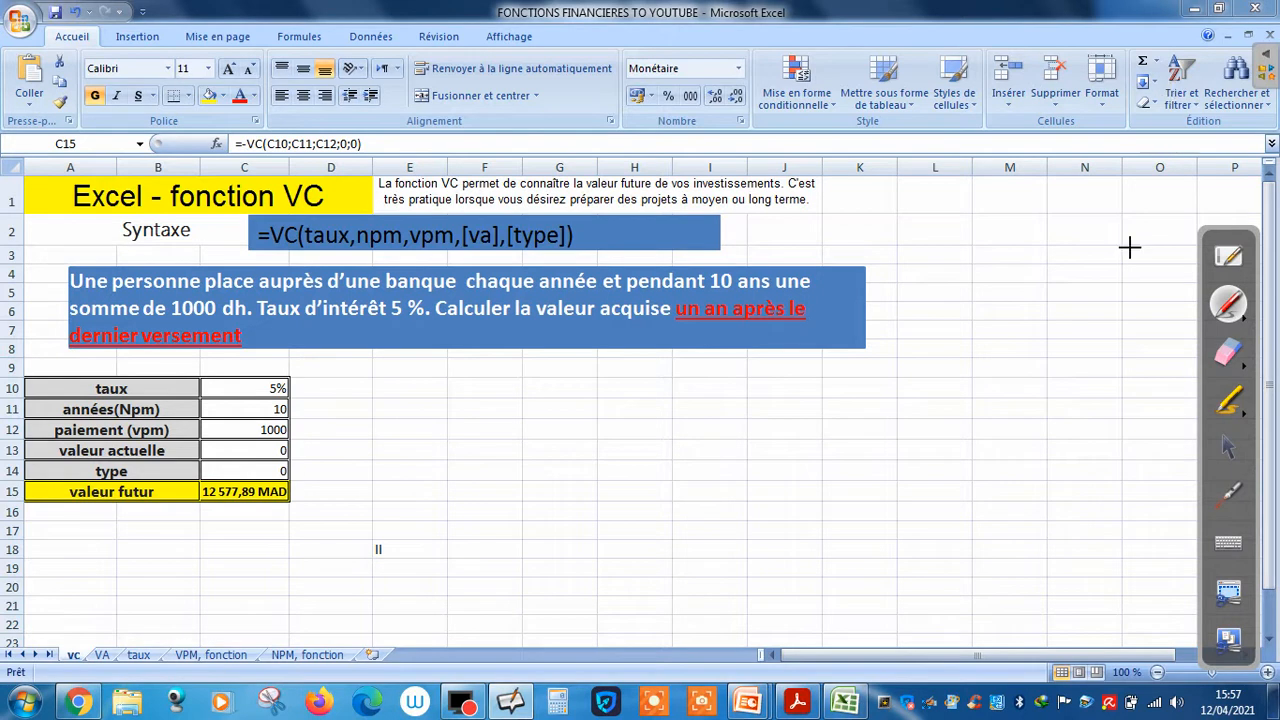
{"action": "left_click", "coordinate": [994, 463]}
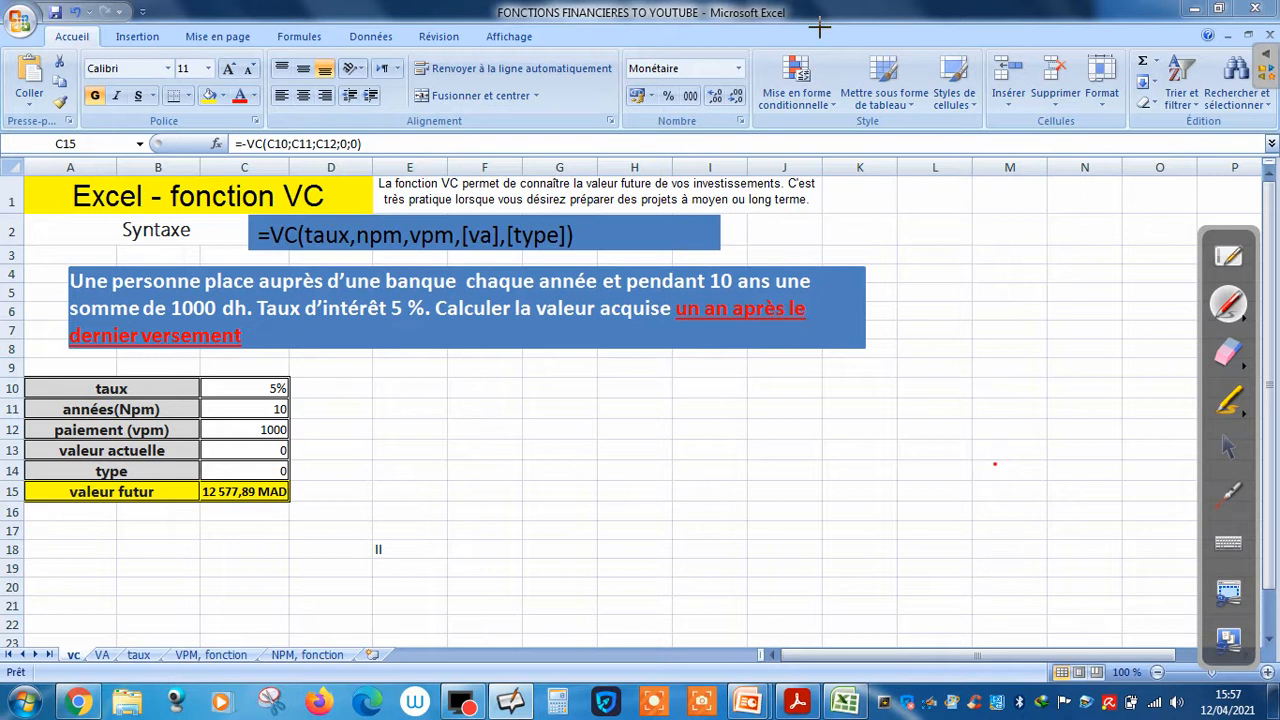
{"action": "mouse_move", "coordinate": [909, 268]}
{"action": "left_mouse_down"}
{"action": "mouse_move", "coordinate": [937, 265]}
{"action": "mouse_move", "coordinate": [940, 311]}
{"action": "mouse_move", "coordinate": [949, 292]}
{"action": "mouse_move", "coordinate": [932, 314]}
{"action": "mouse_move", "coordinate": [1006, 287]}
{"action": "mouse_move", "coordinate": [1039, 293]}
{"action": "left_mouse_up"}
{"action": "mouse_move", "coordinate": [1037, 278]}
{"action": "left_mouse_down"}
{"action": "mouse_move", "coordinate": [1028, 294]}
{"action": "mouse_move", "coordinate": [1068, 275]}
{"action": "mouse_move", "coordinate": [1095, 280]}
{"action": "mouse_move", "coordinate": [1050, 287]}
{"action": "left_mouse_up"}
{"action": "left_click", "coordinate": [1084, 266]}
{"action": "left_click_drag", "start_coordinate": [1086, 248], "coordinate": [1129, 282]}
{"action": "mouse_move", "coordinate": [1051, 295]}
{"action": "left_mouse_down"}
{"action": "mouse_move", "coordinate": [1133, 290]}
{"action": "mouse_move", "coordinate": [1093, 316]}
{"action": "left_mouse_up"}
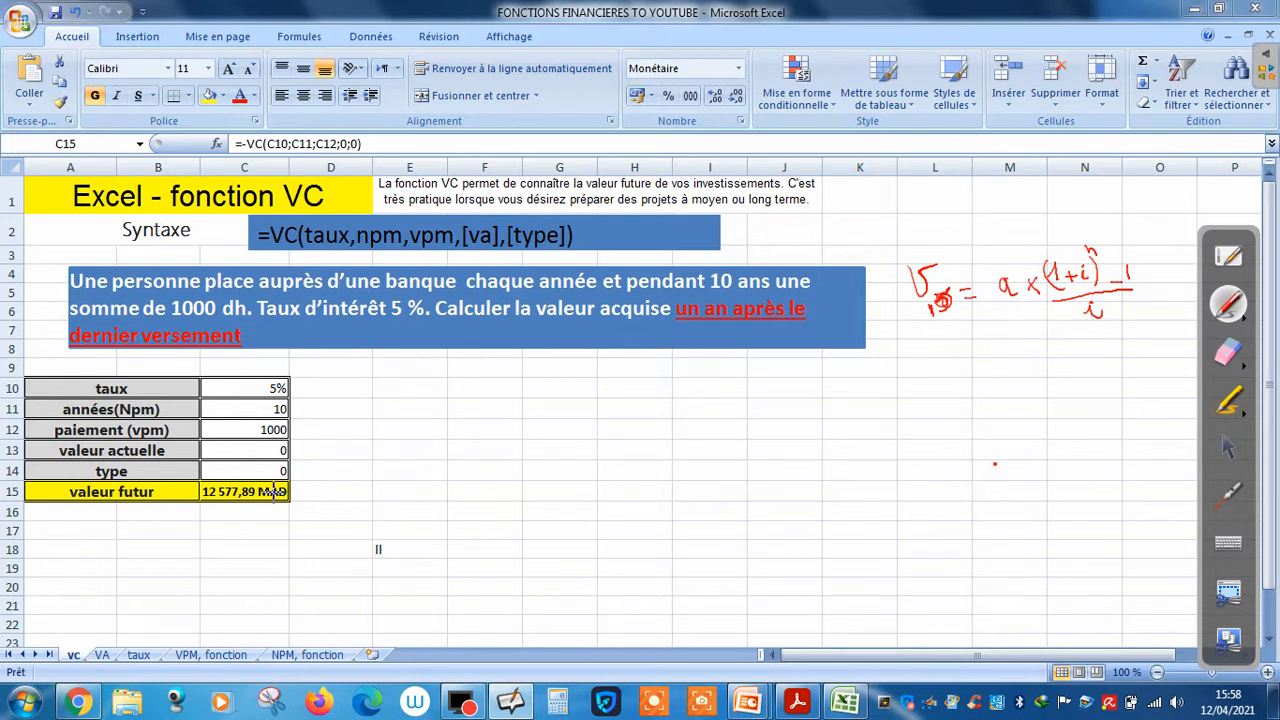
{"action": "left_click", "coordinate": [1228, 447]}
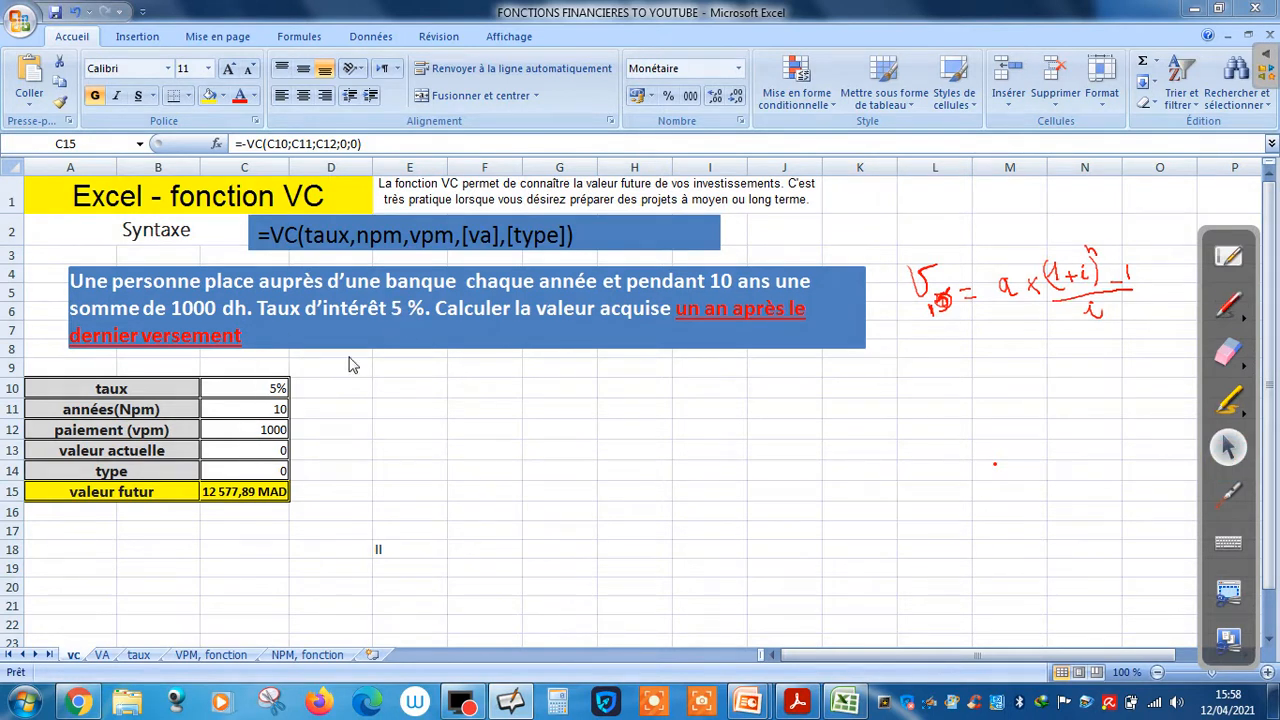
Replace the formula in the valeur futur cell C15 with a VC function and open its arguments dialog
{"action": "left_click", "coordinate": [258, 445]}
{"action": "left_click", "coordinate": [258, 447]}
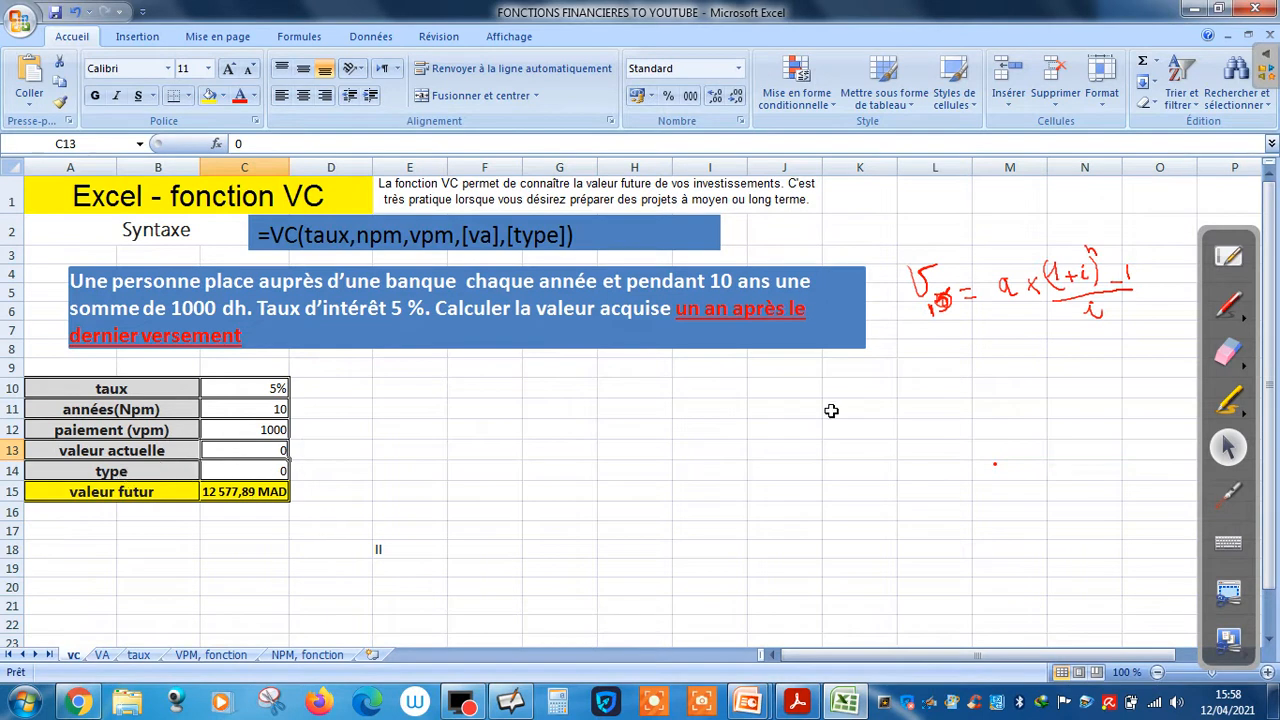
{"action": "left_click", "coordinate": [267, 470]}
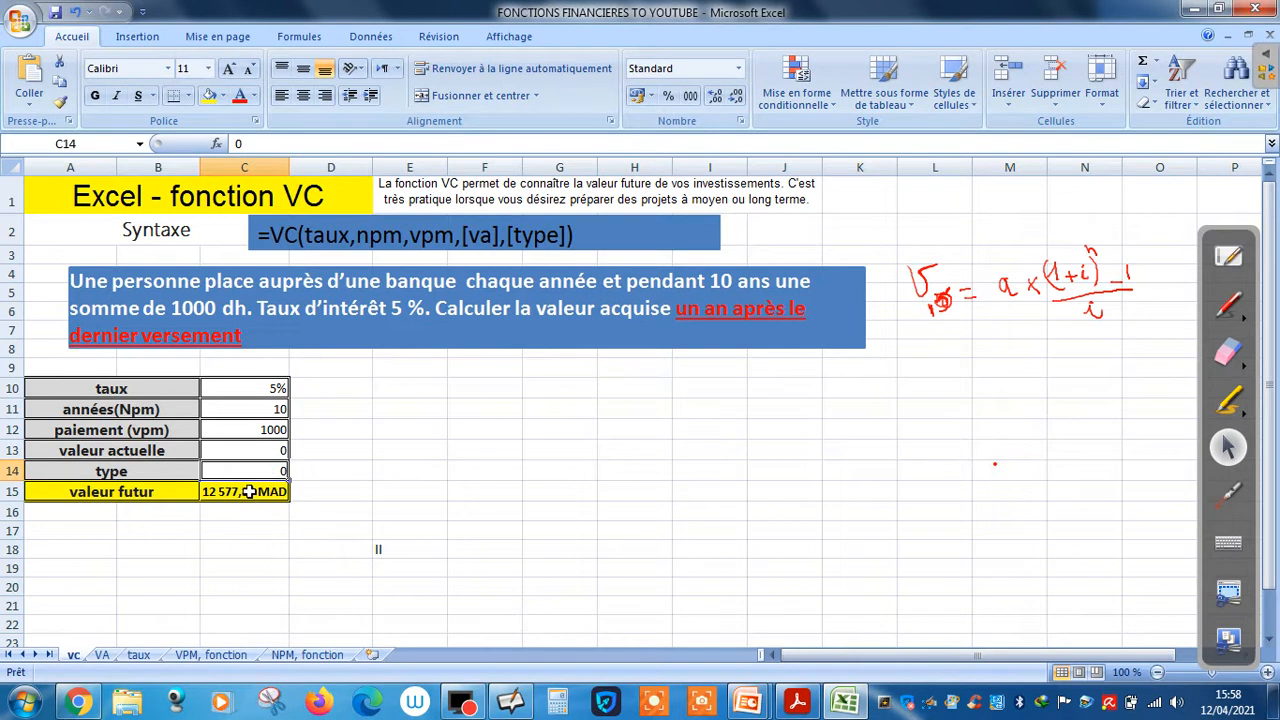
{"action": "left_click", "coordinate": [250, 491]}
{"action": "type", "text": "="}
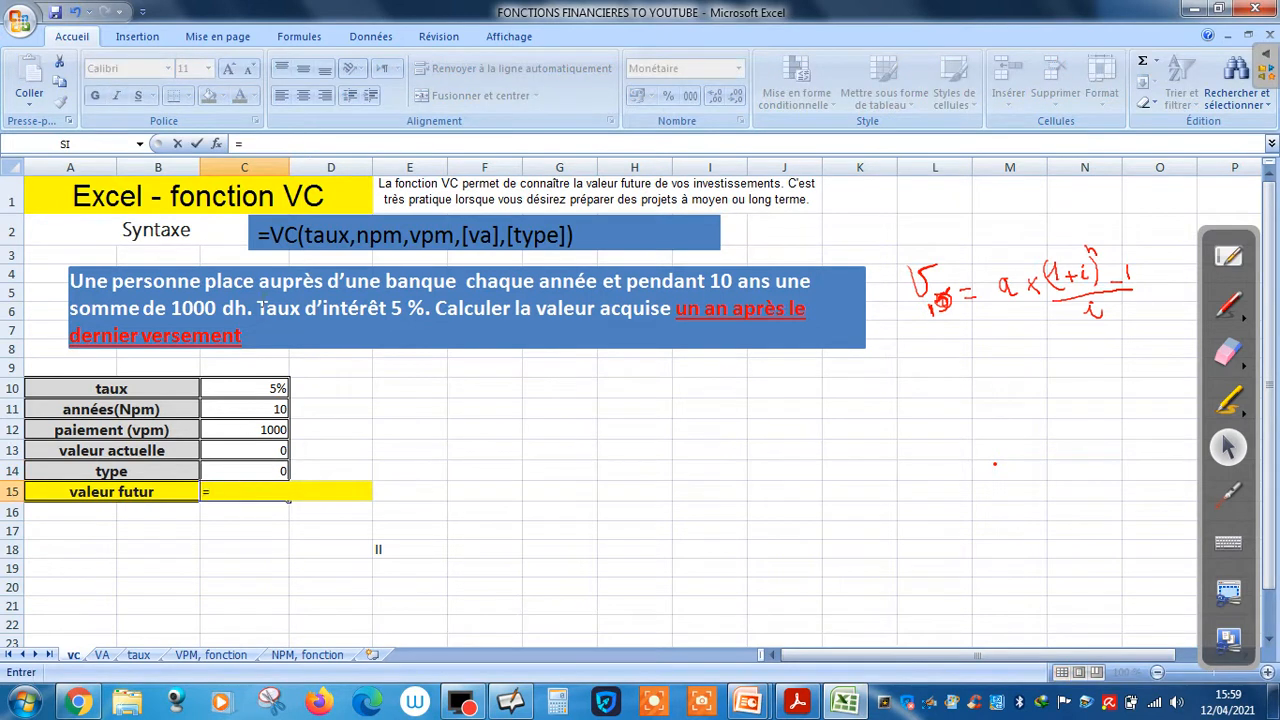
{"action": "type", "text": "VC"}
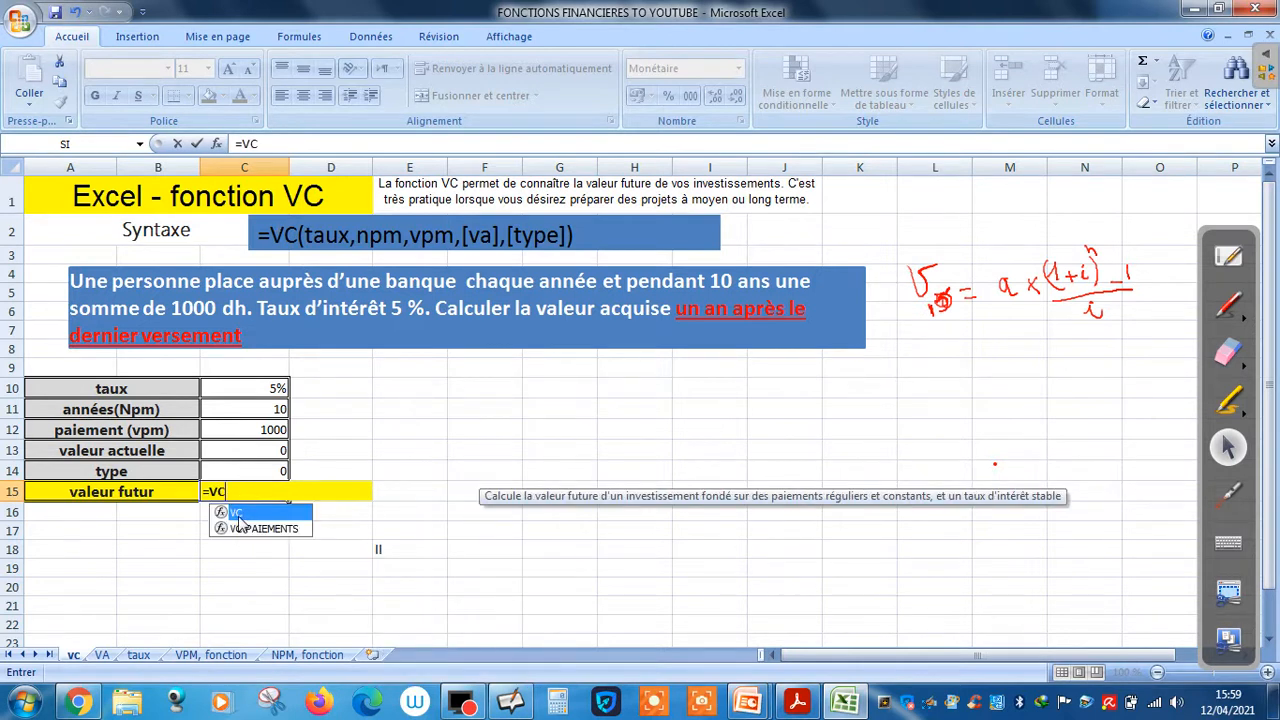
{"action": "double_click", "coordinate": [238, 513]}
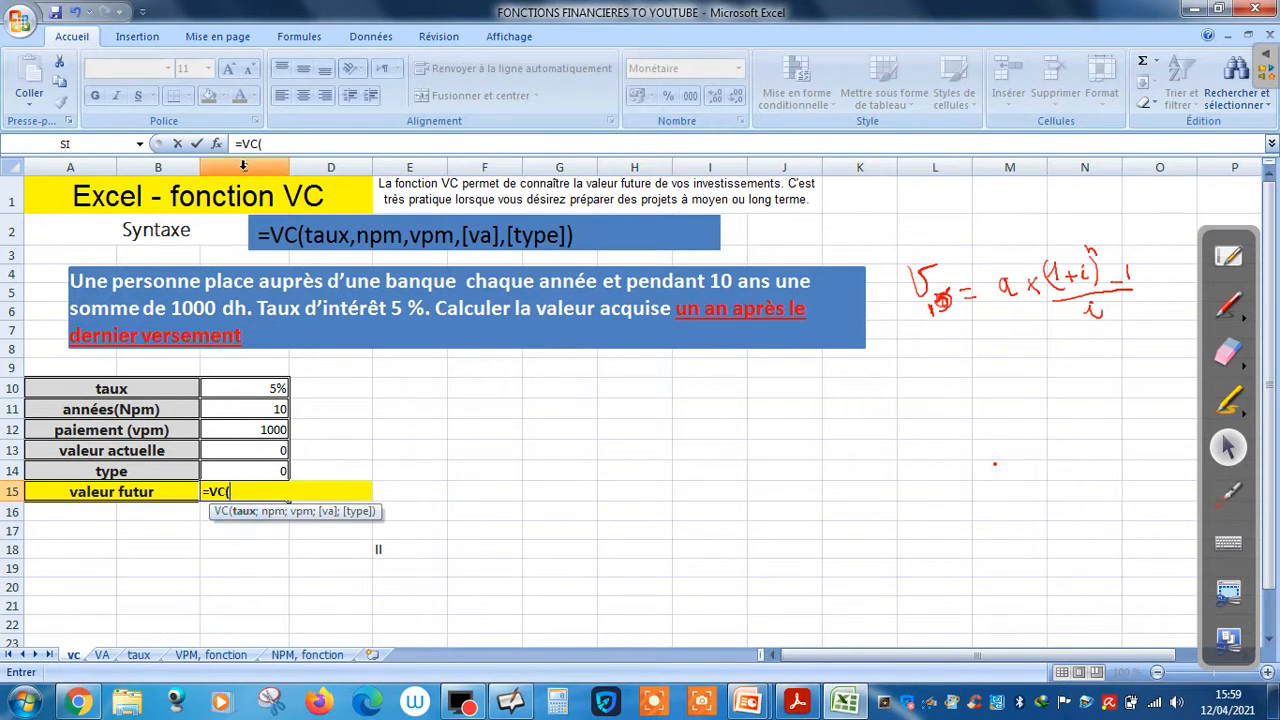
{"action": "left_click", "coordinate": [218, 145]}
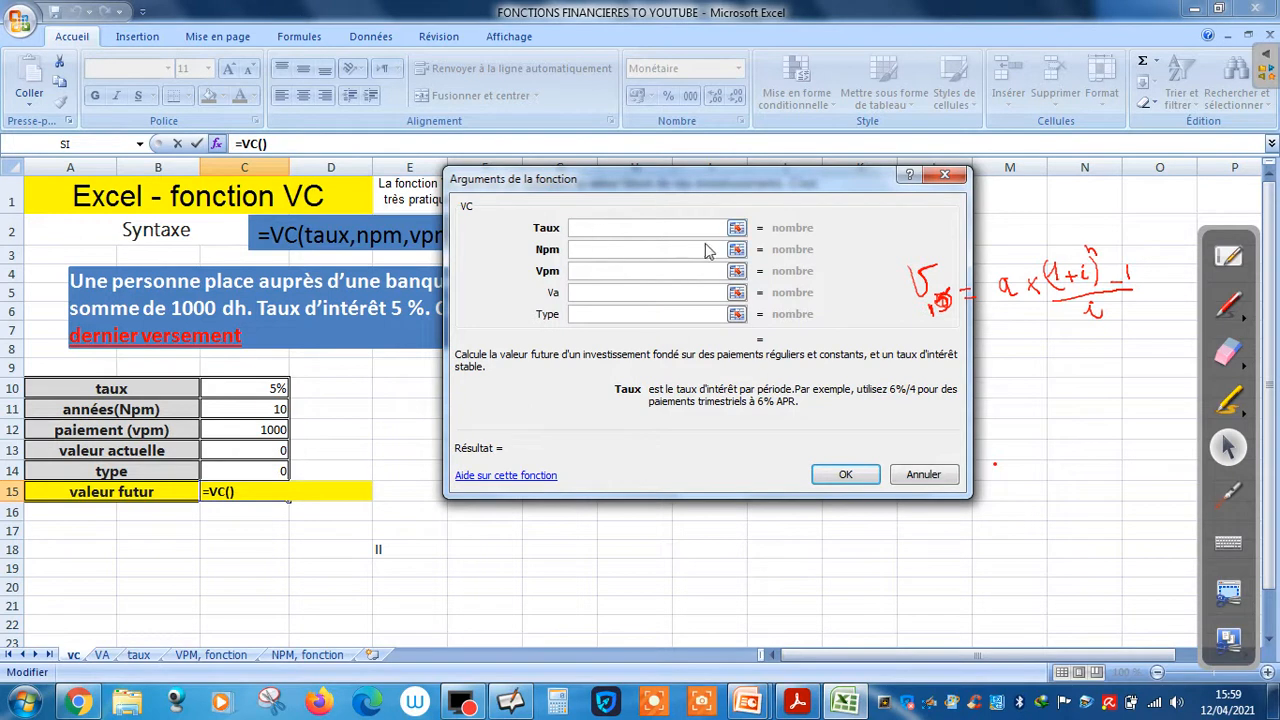
Set the VC arguments Taux to C10, Npm to C11 and Vpm to C12
{"action": "left_click", "coordinate": [736, 228]}
{"action": "left_click", "coordinate": [248, 382]}
{"action": "key", "text": "Return"}
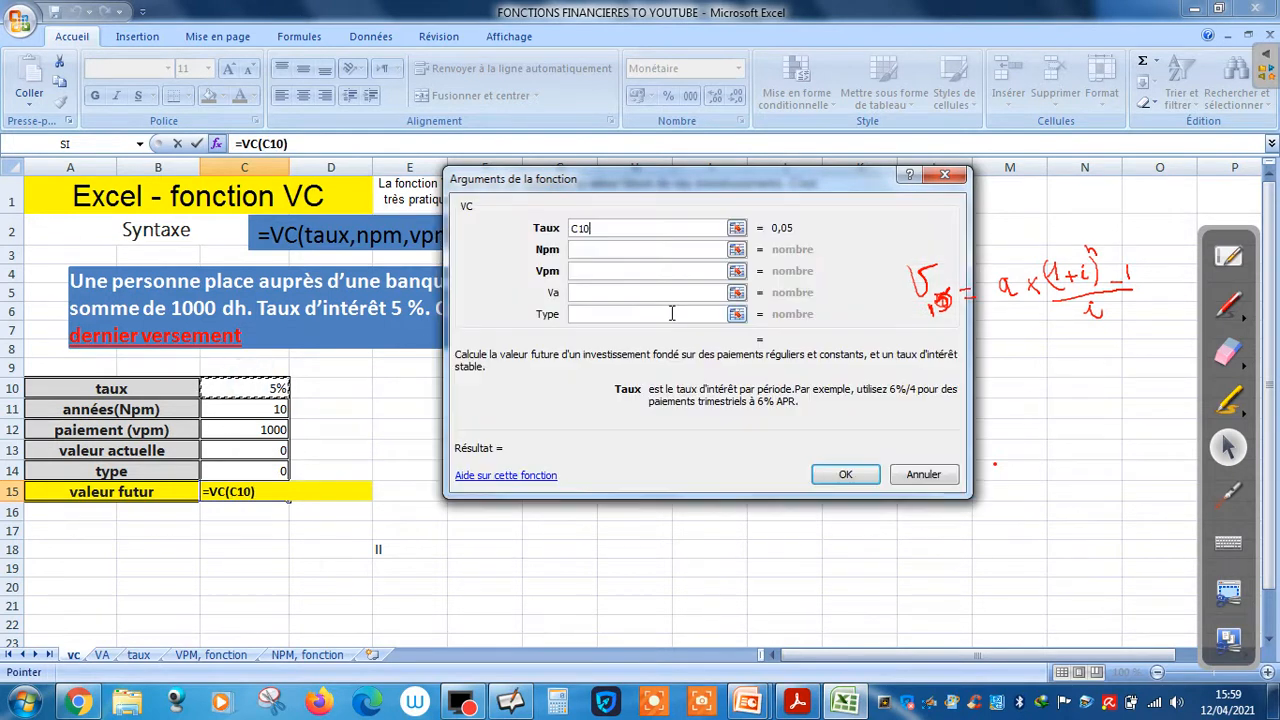
{"action": "left_click", "coordinate": [736, 249]}
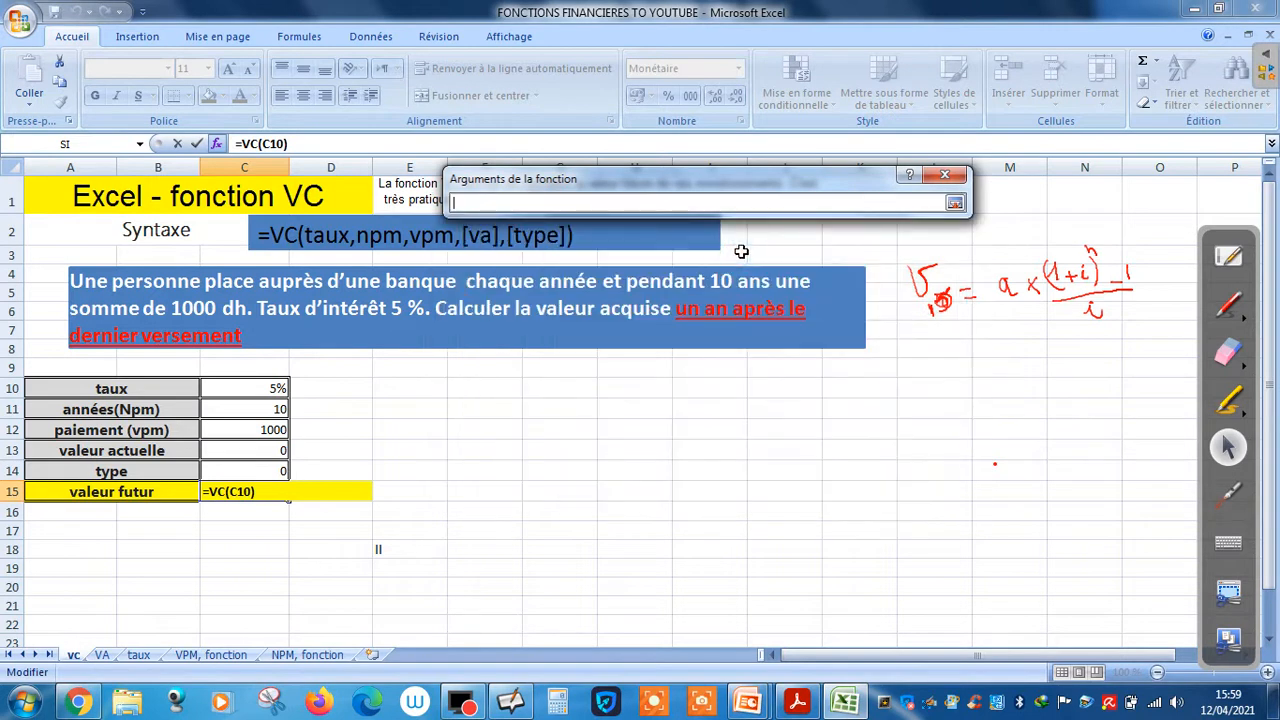
{"action": "left_click", "coordinate": [258, 414]}
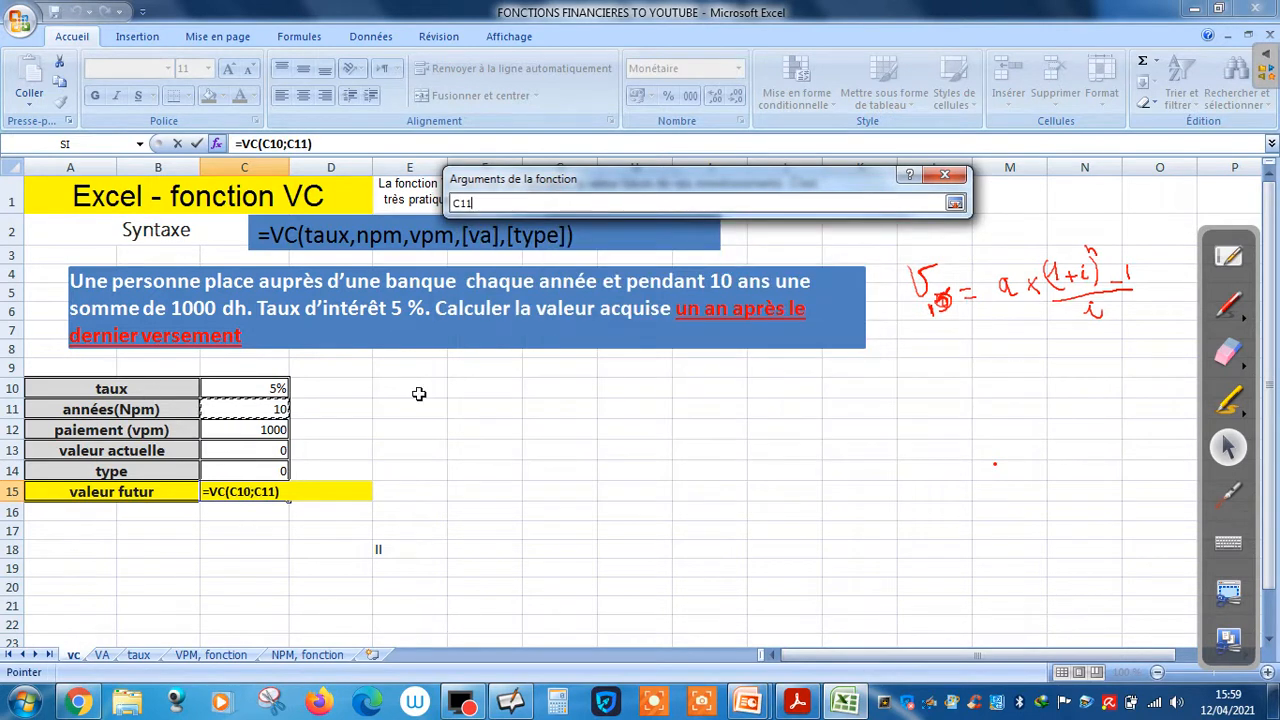
{"action": "key", "text": "Return"}
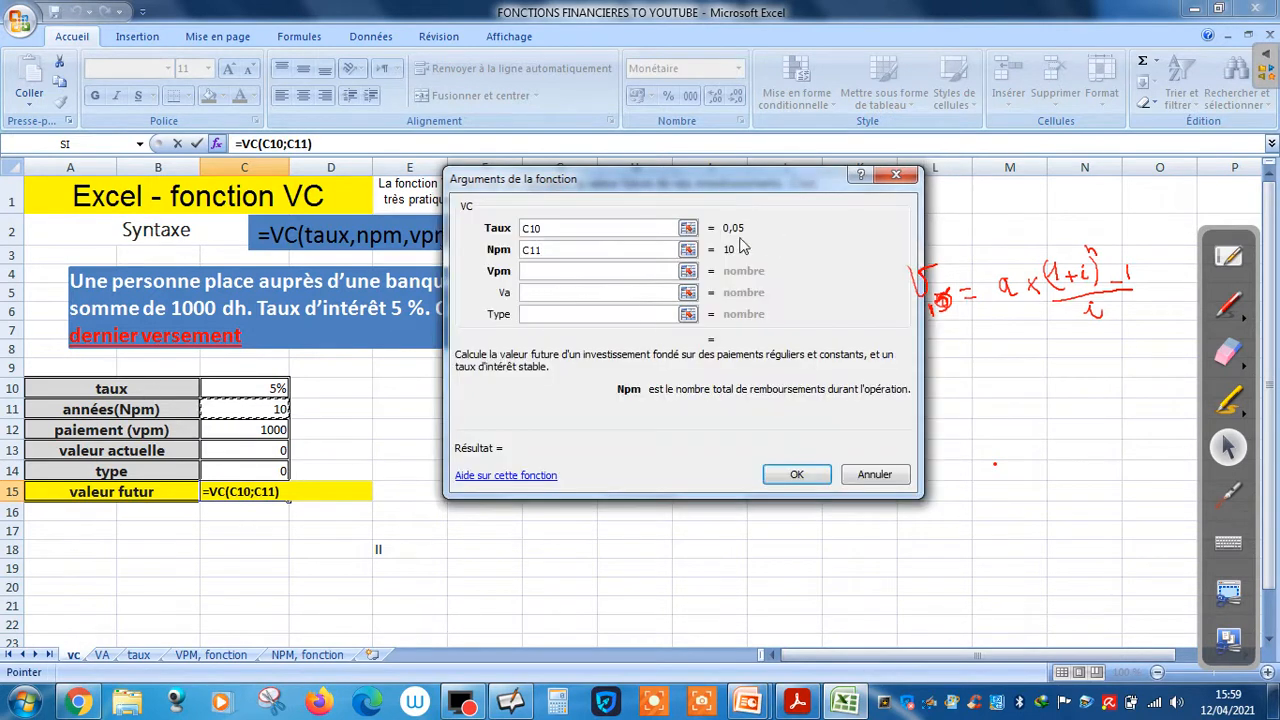
{"action": "left_click", "coordinate": [688, 270]}
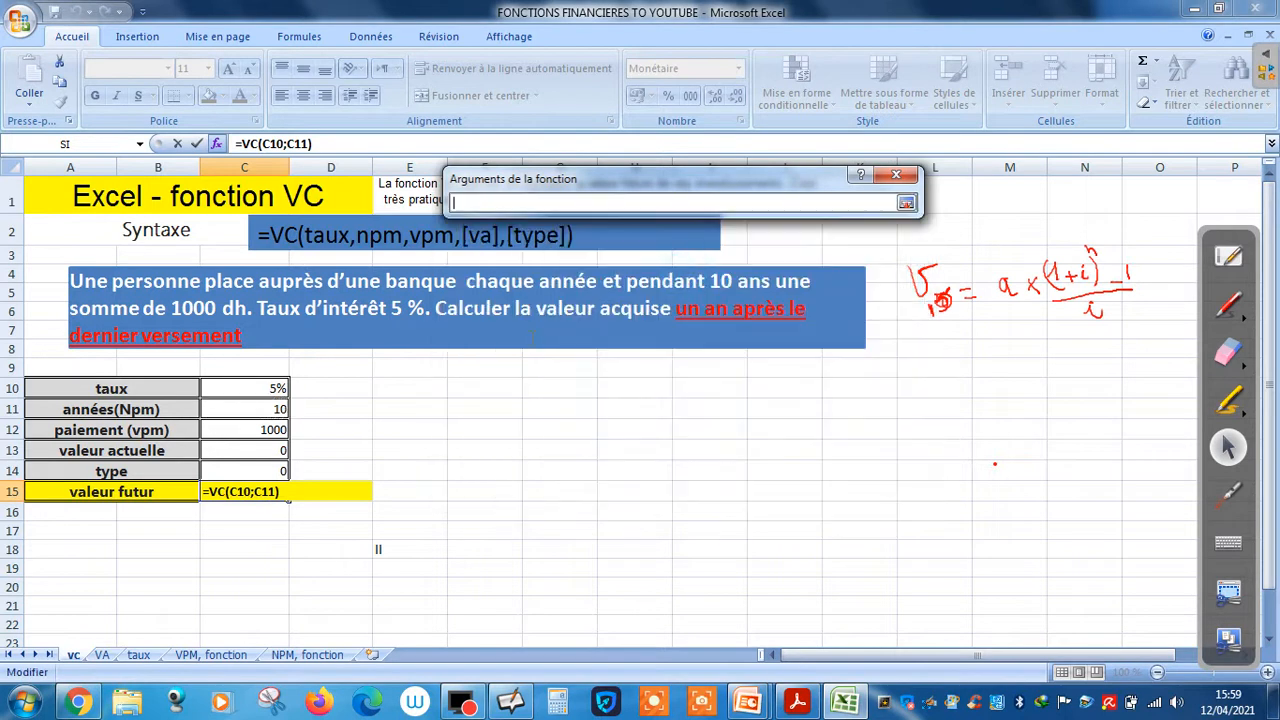
{"action": "left_click", "coordinate": [264, 432]}
{"action": "key", "text": "Return"}
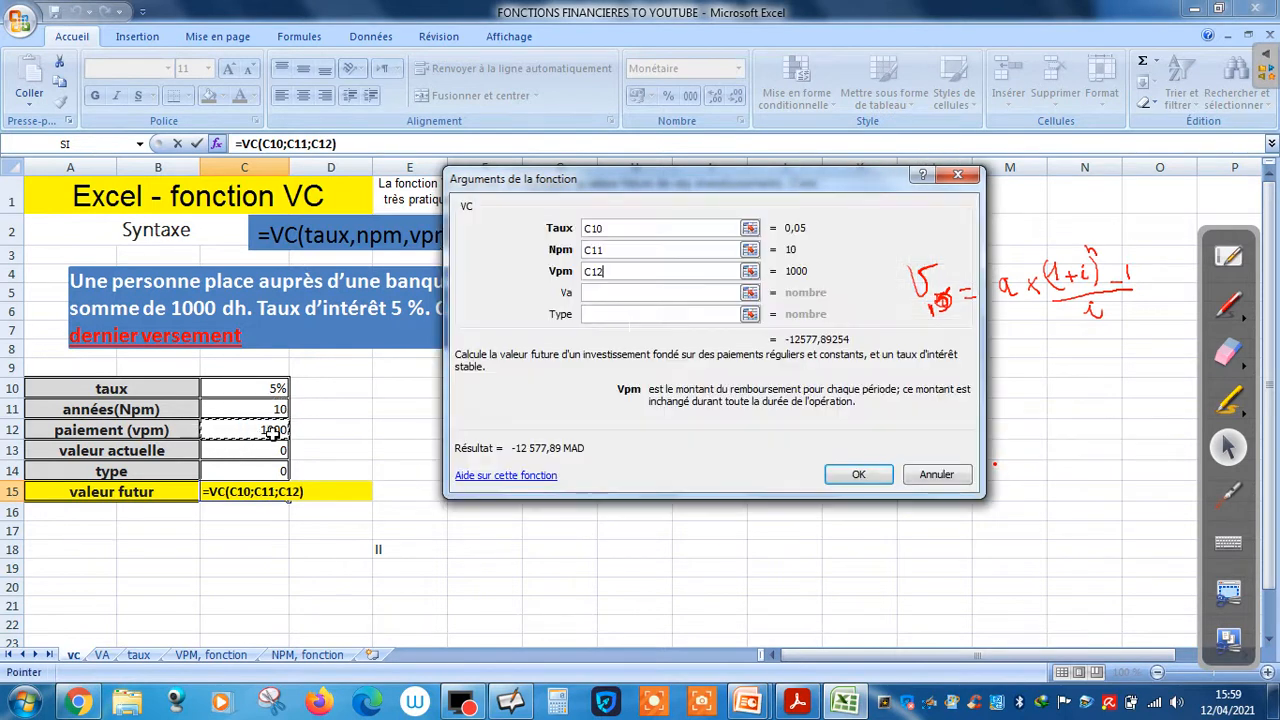
Set the VC arguments Va to C13 and Type to C14, and accept the function
{"action": "left_click", "coordinate": [744, 291]}
{"action": "left_click", "coordinate": [749, 291]}
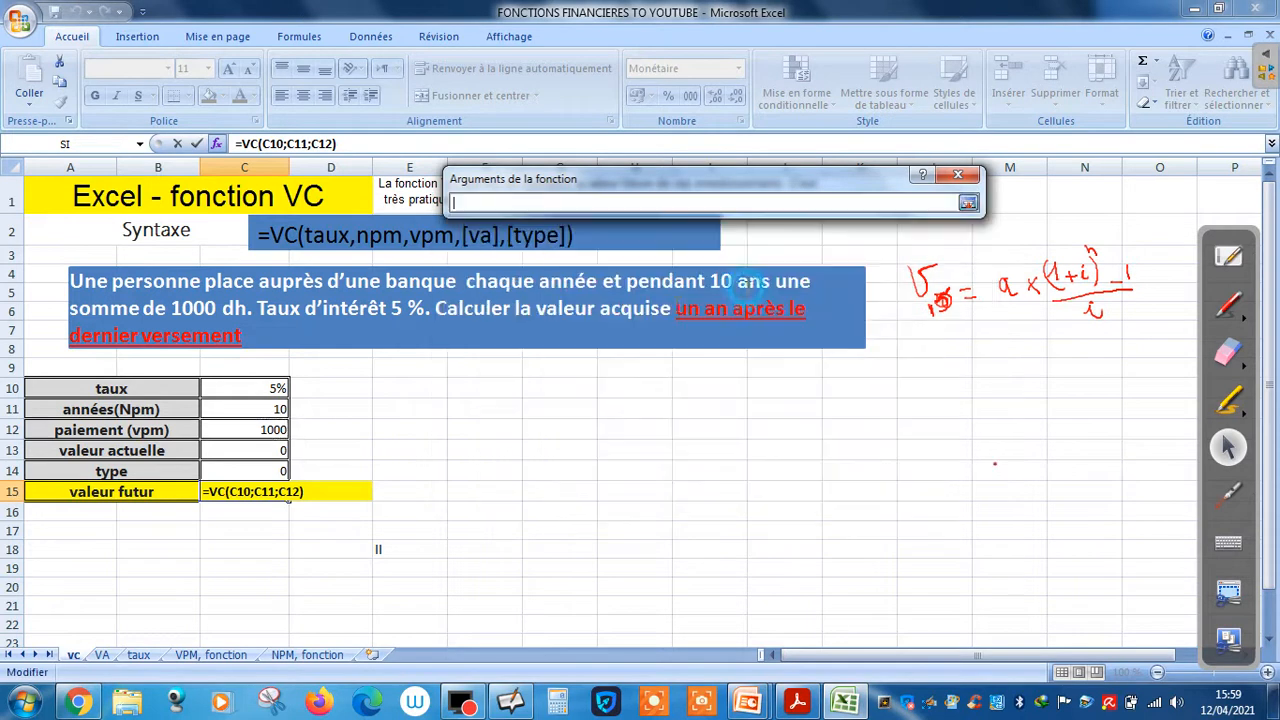
{"action": "left_click", "coordinate": [266, 449]}
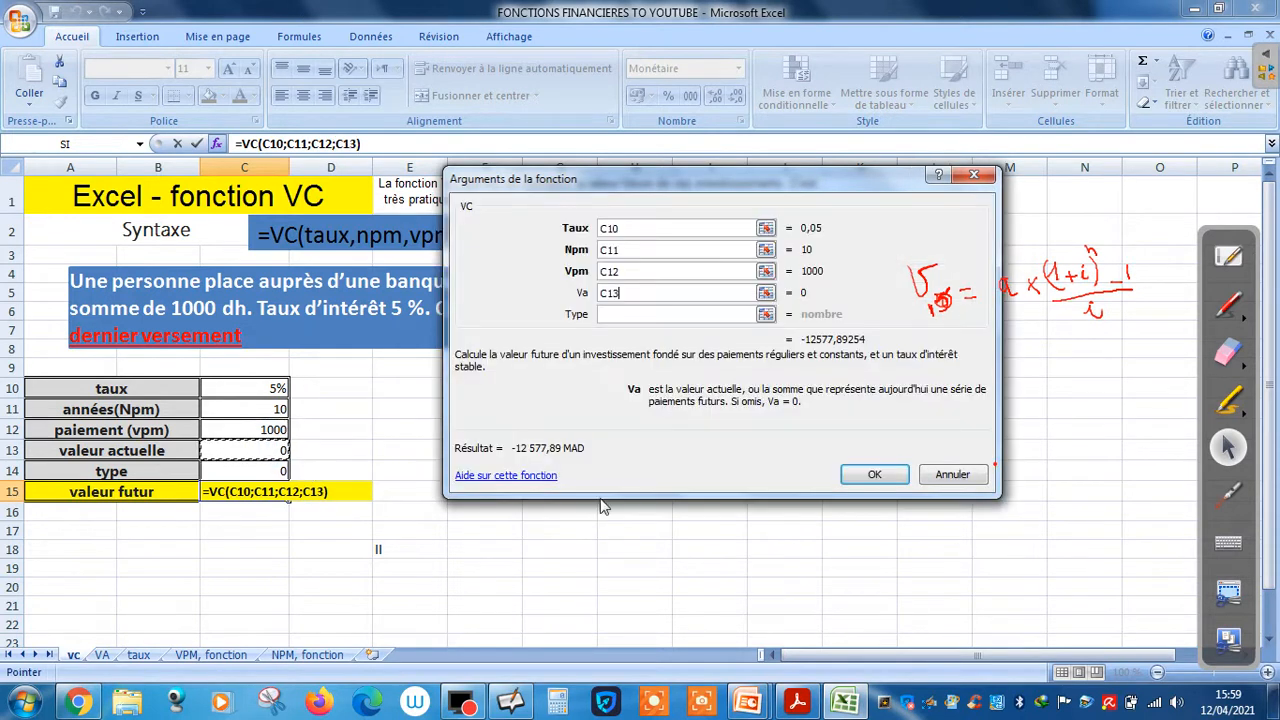
{"action": "left_click", "coordinate": [666, 312]}
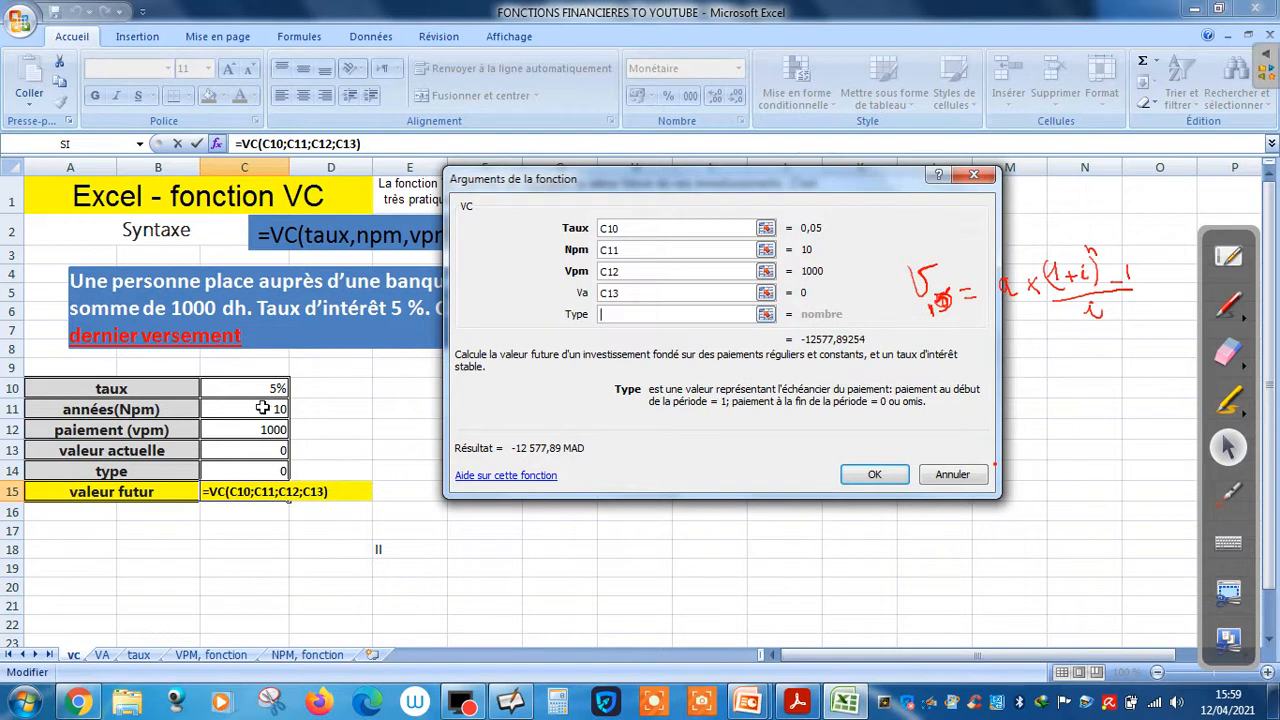
{"action": "left_click", "coordinate": [254, 471]}
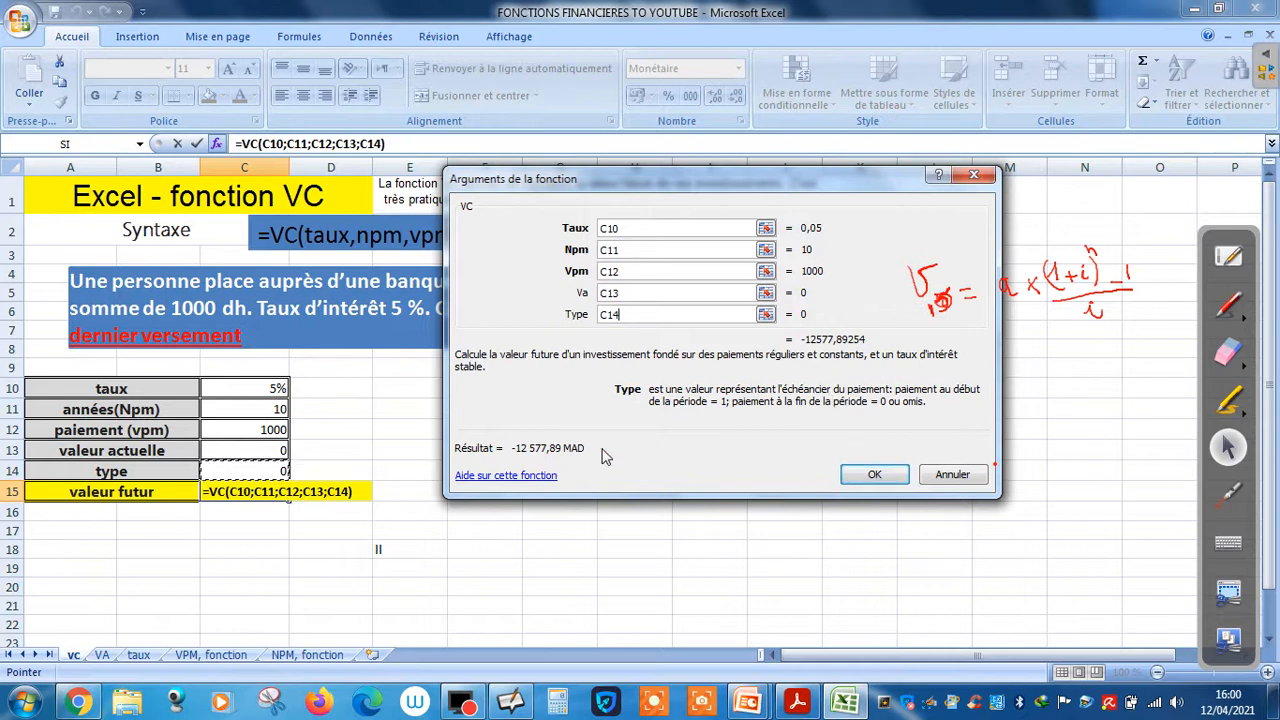
{"action": "left_click", "coordinate": [867, 480]}
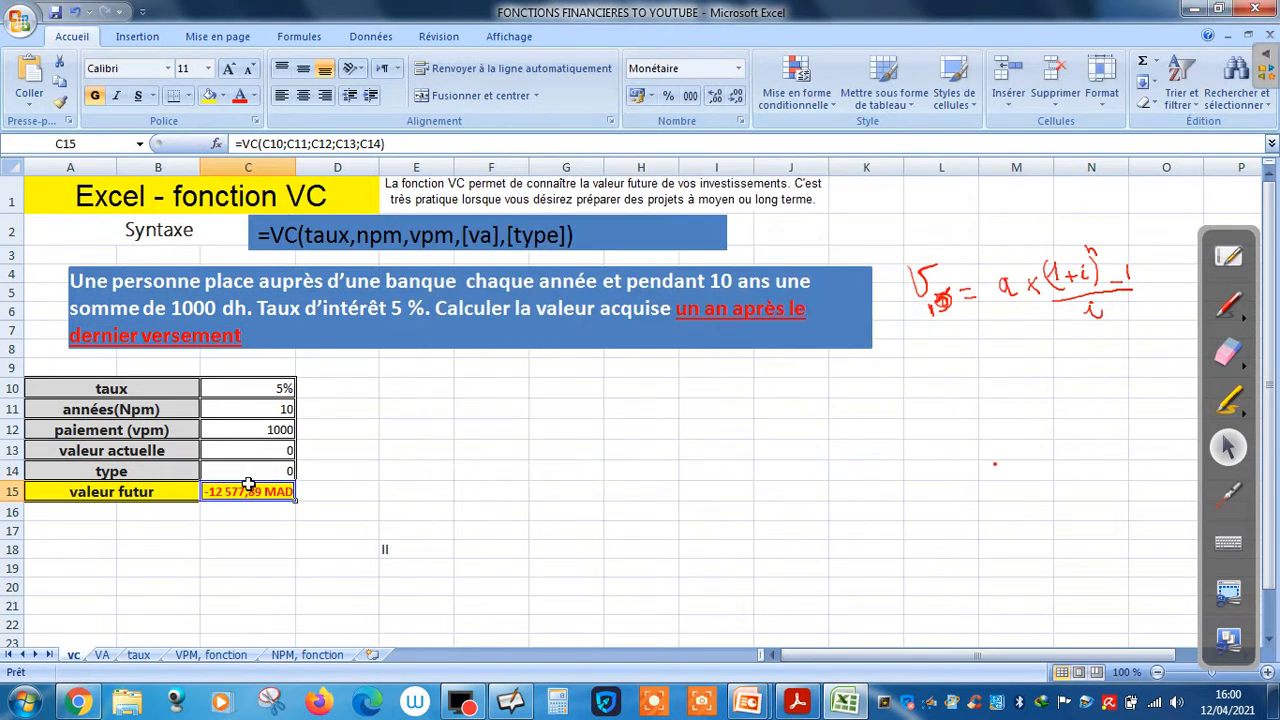
Put a minus sign before VC in cell C15 so the formula reads =-VC(C10;C11;C12;C13;C14)
{"action": "left_click", "coordinate": [233, 488]}
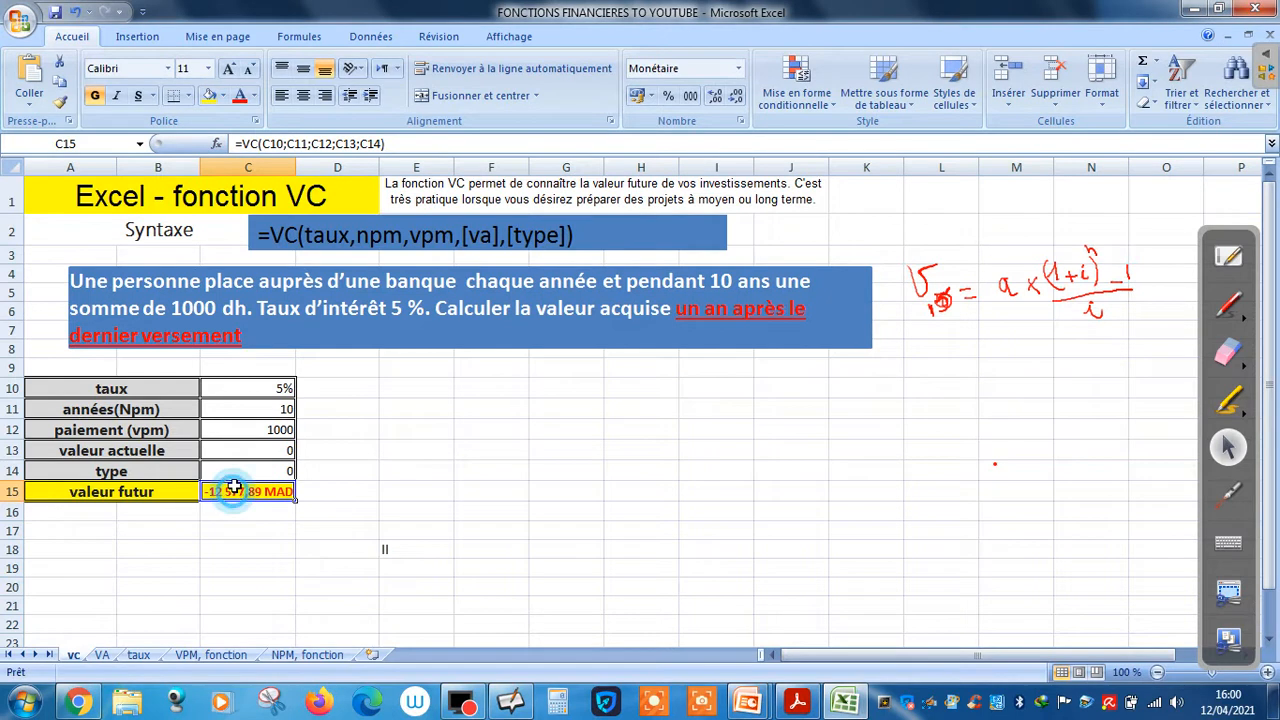
{"action": "left_click", "coordinate": [241, 145]}
{"action": "left_click", "coordinate": [241, 145]}
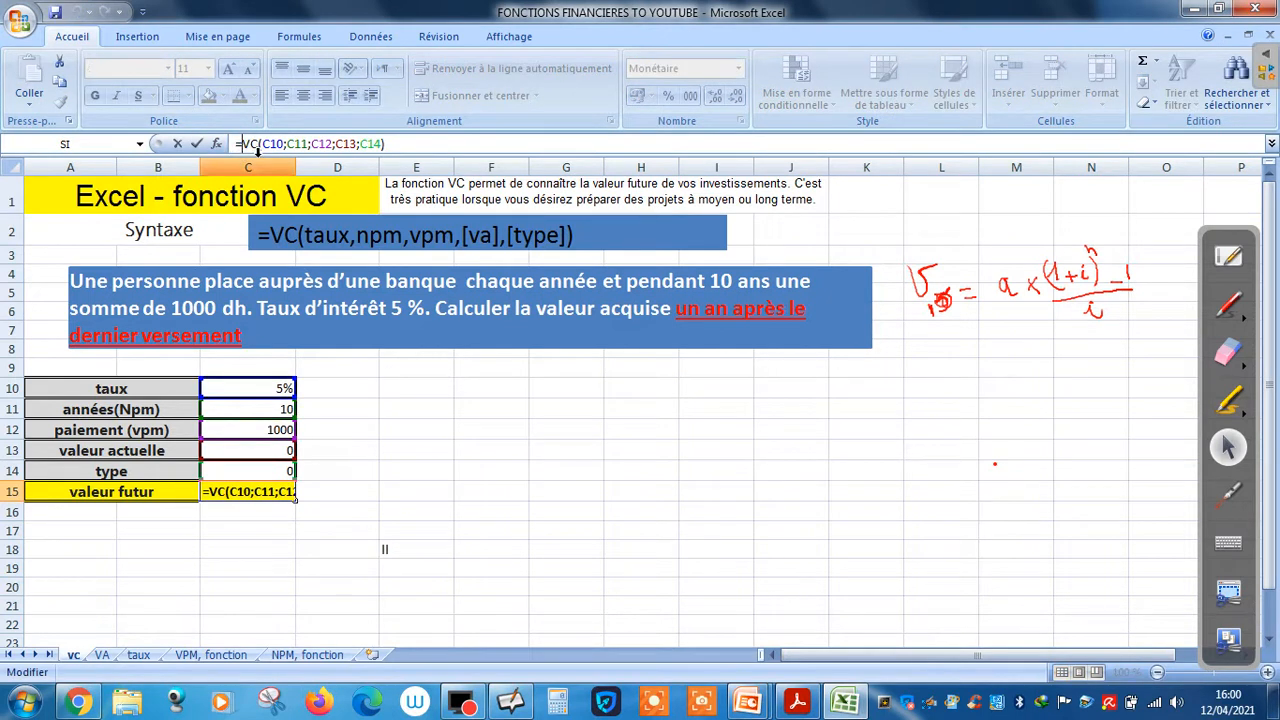
{"action": "type", "text": "-"}
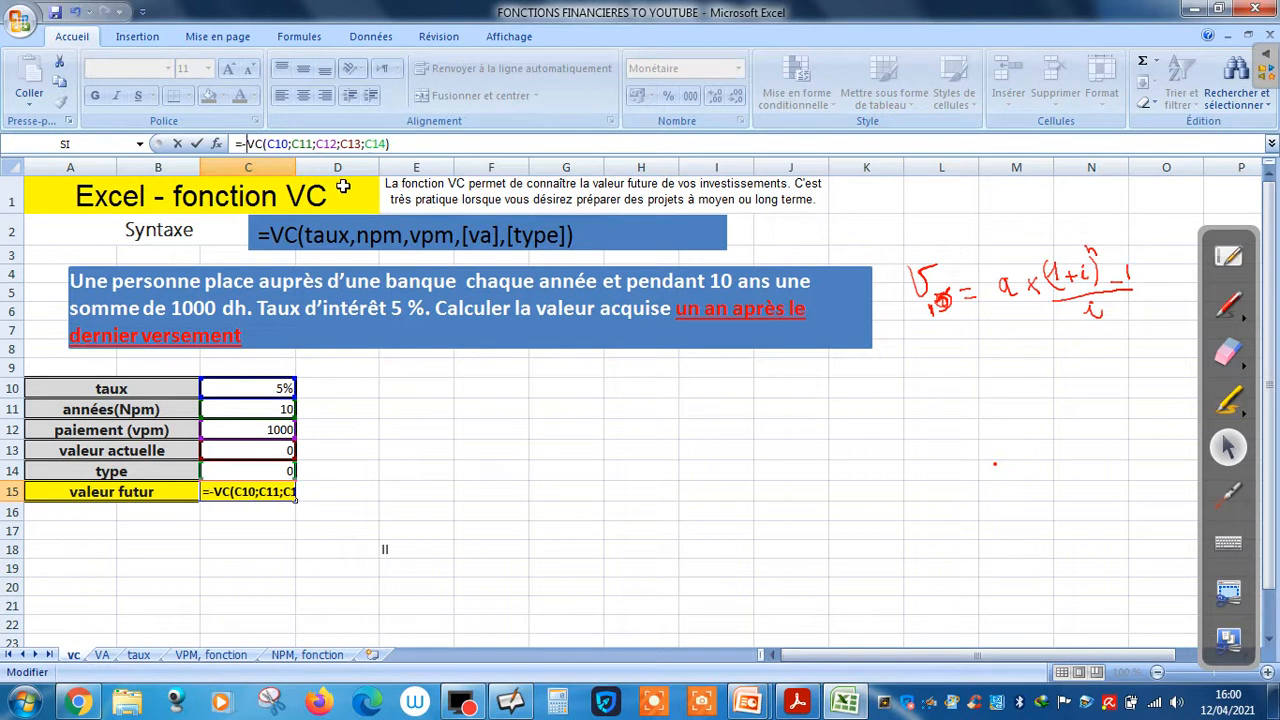
{"action": "key", "text": "Return"}
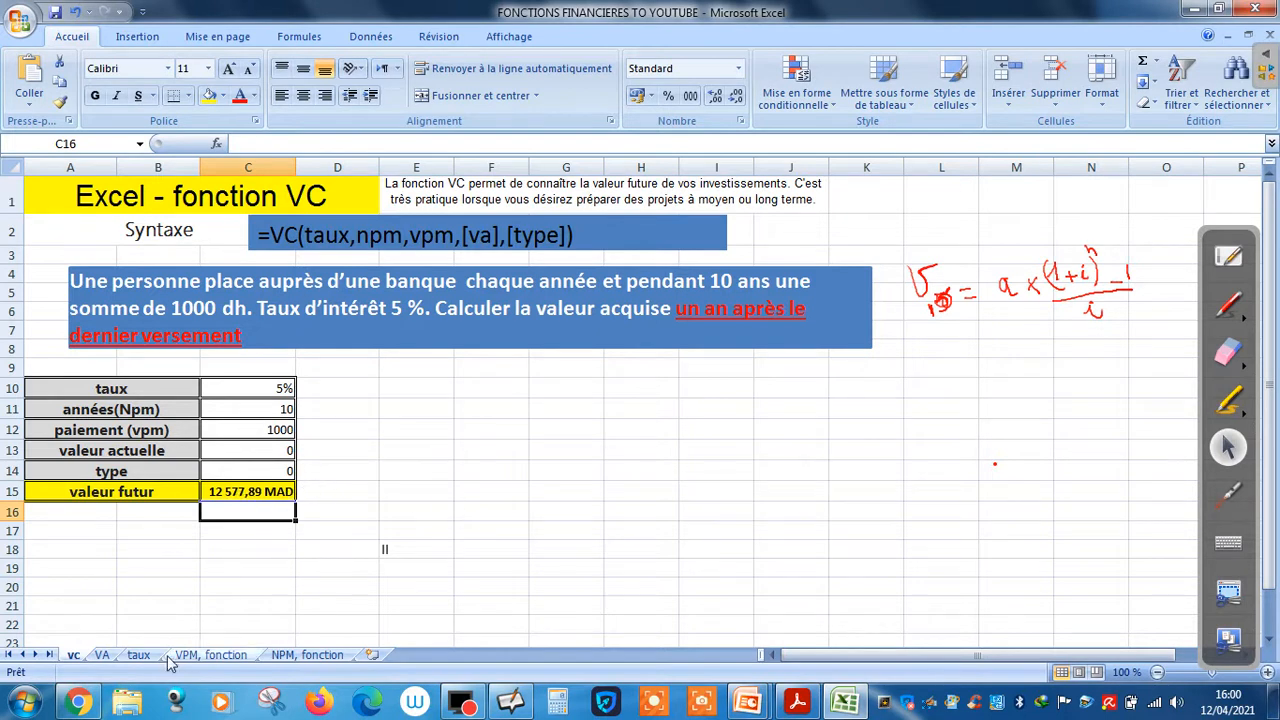
Switch to the VA sheet and examine the annual rate, duration, Npm and Vpm values in C9 to C12
{"action": "left_click", "coordinate": [103, 655]}
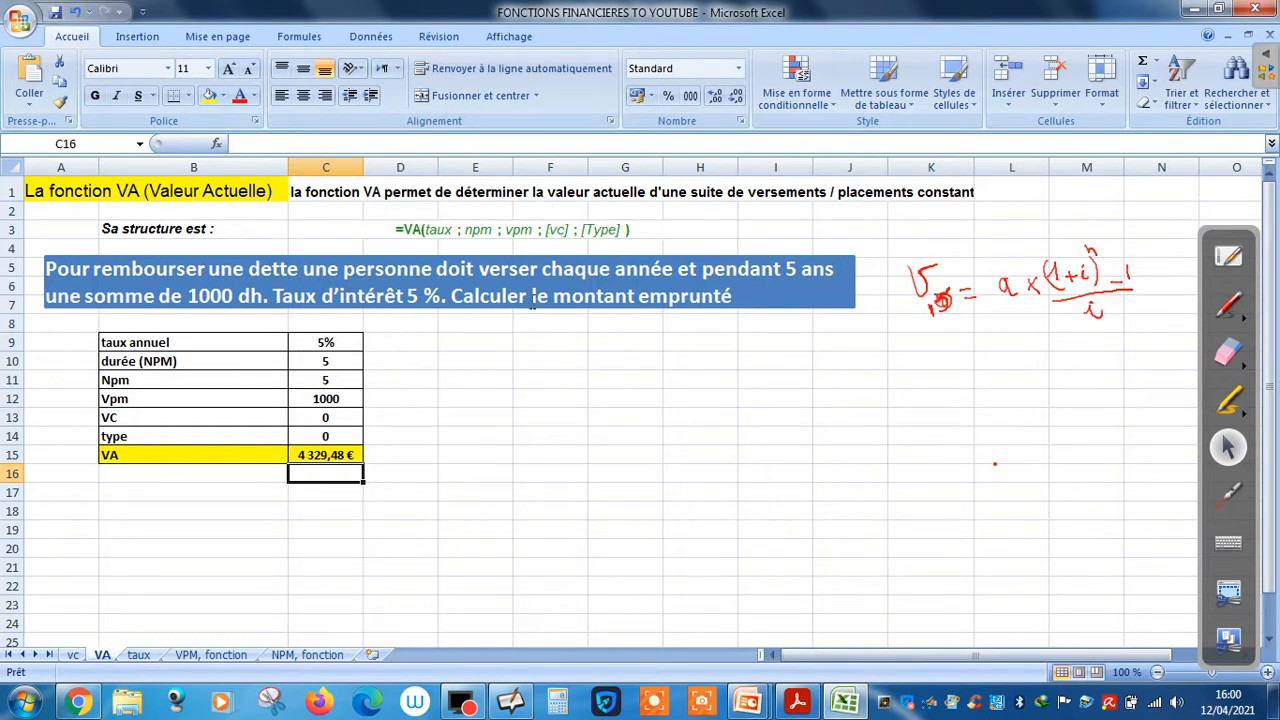
{"action": "left_click", "coordinate": [320, 343]}
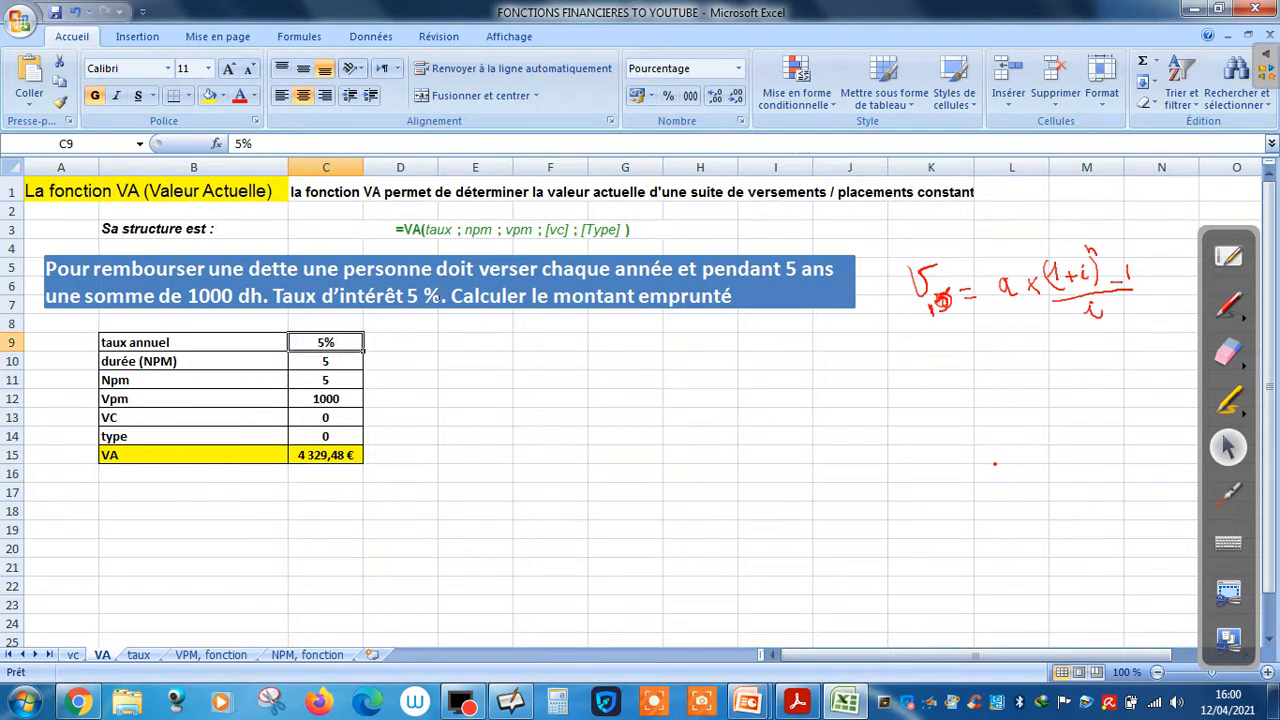
{"action": "left_click", "coordinate": [324, 360]}
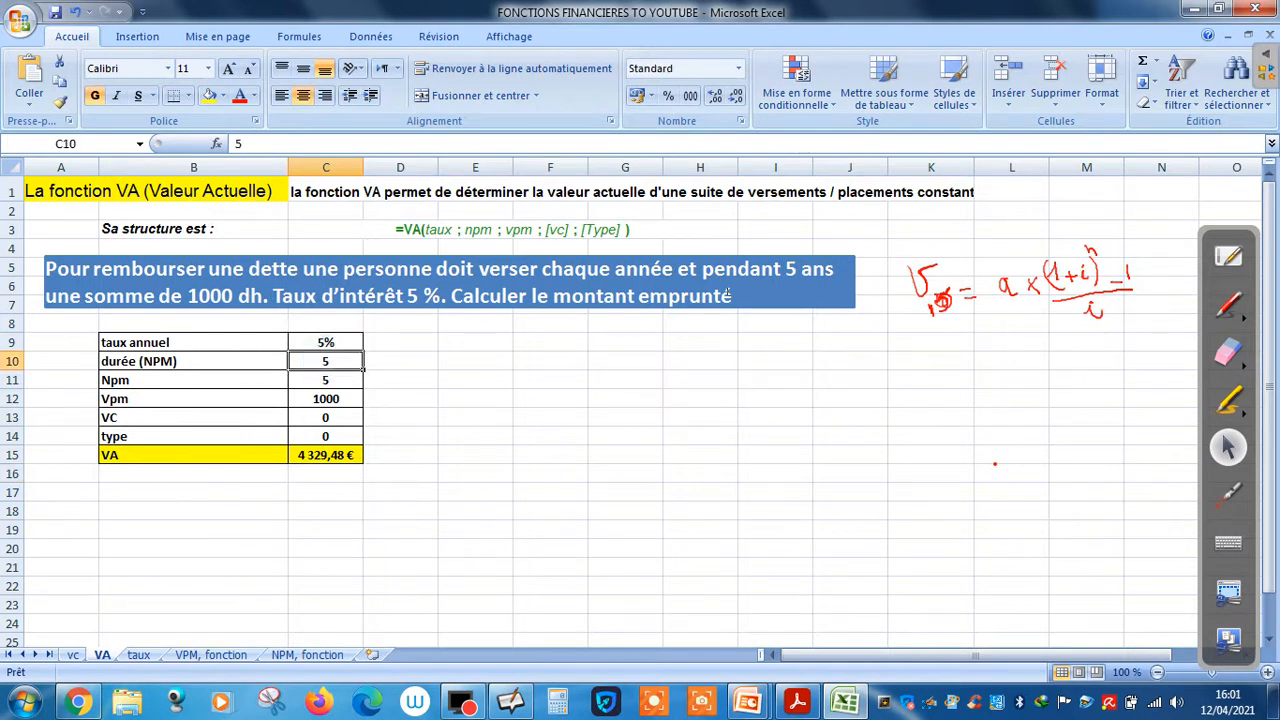
{"action": "left_click", "coordinate": [345, 380]}
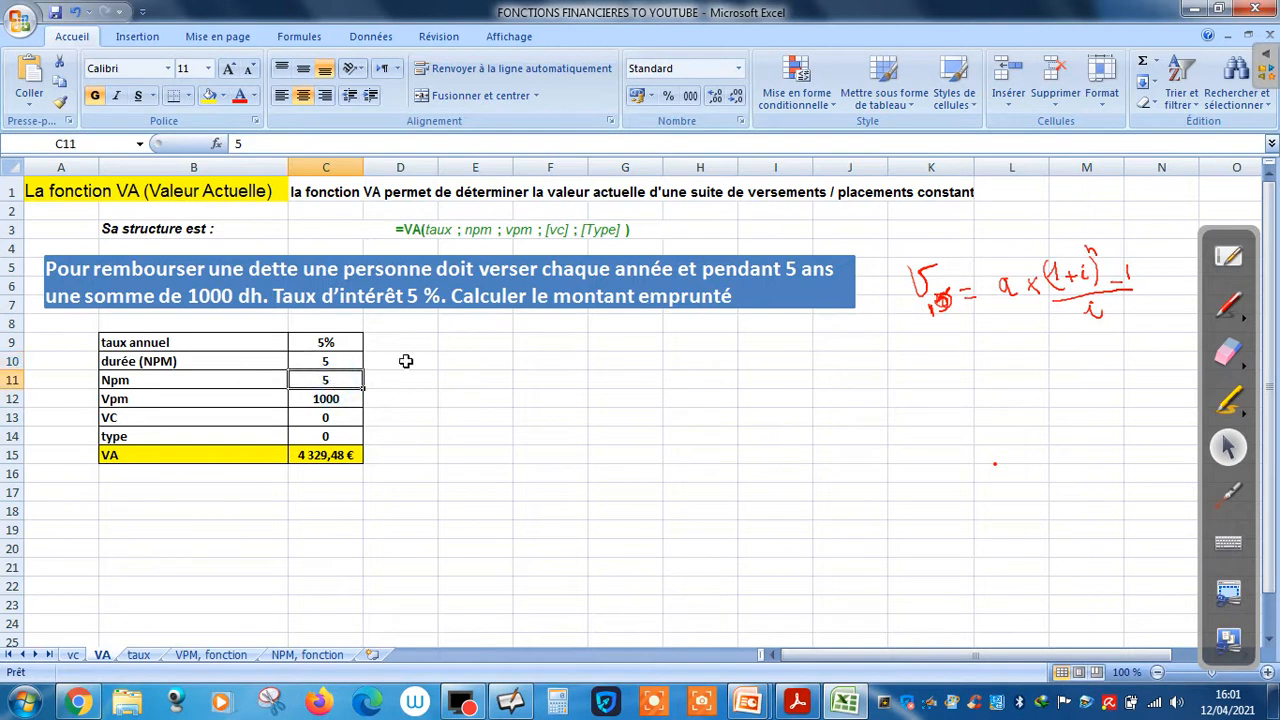
{"action": "left_click", "coordinate": [323, 398]}
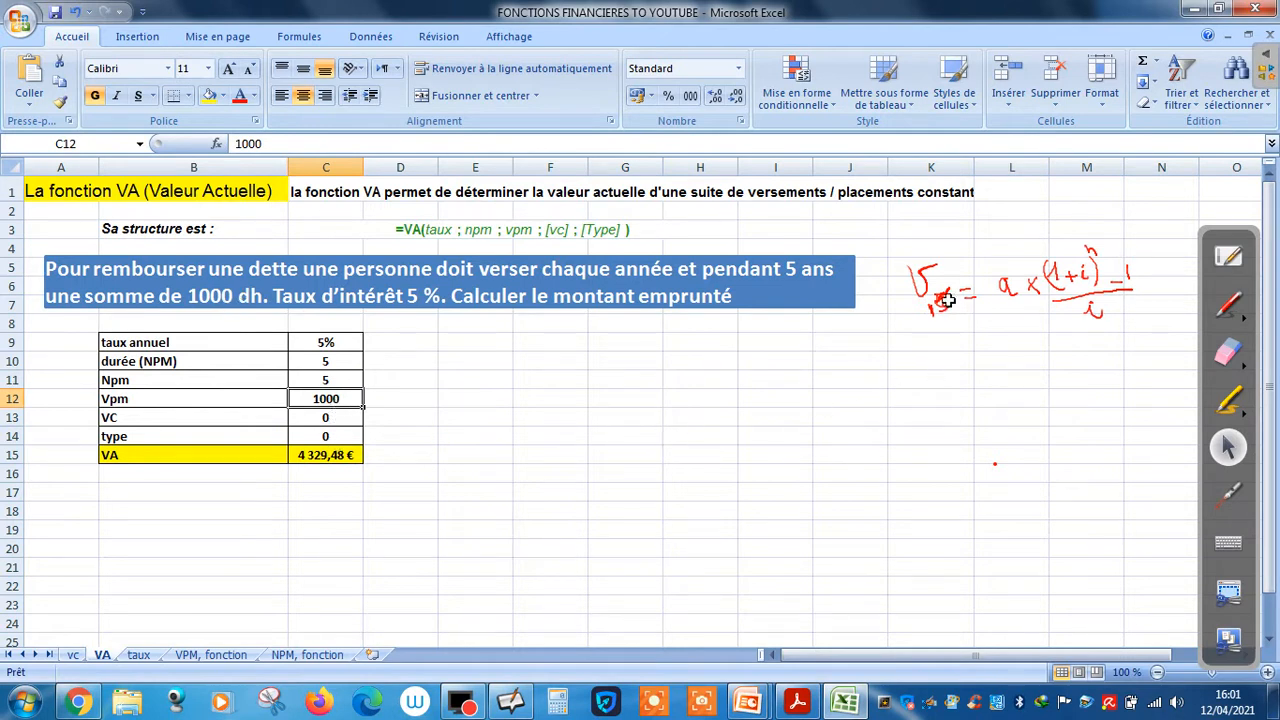
Erase the handwritten future value formula beside the loan problem statement
{"action": "left_click", "coordinate": [1229, 352]}
{"action": "mouse_move", "coordinate": [964, 277]}
{"action": "left_mouse_down"}
{"action": "mouse_move", "coordinate": [1120, 268]}
{"action": "mouse_move", "coordinate": [926, 290]}
{"action": "mouse_move", "coordinate": [1140, 320]}
{"action": "mouse_move", "coordinate": [1178, 296]}
{"action": "mouse_move", "coordinate": [956, 252]}
{"action": "left_mouse_up"}
{"action": "mouse_move", "coordinate": [896, 286]}
{"action": "left_mouse_down"}
{"action": "mouse_move", "coordinate": [980, 300]}
{"action": "mouse_move", "coordinate": [1094, 264]}
{"action": "mouse_move", "coordinate": [1038, 276]}
{"action": "left_mouse_up"}
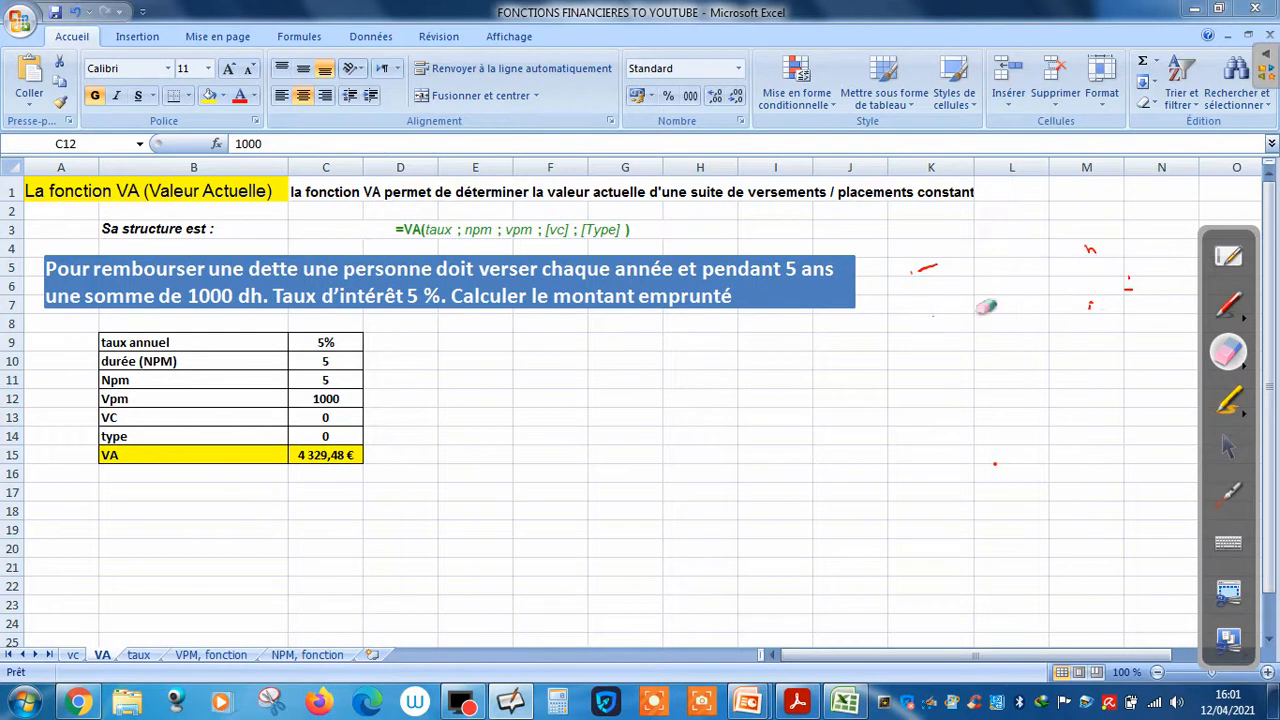
{"action": "left_click_drag", "start_coordinate": [914, 283], "coordinate": [1094, 248]}
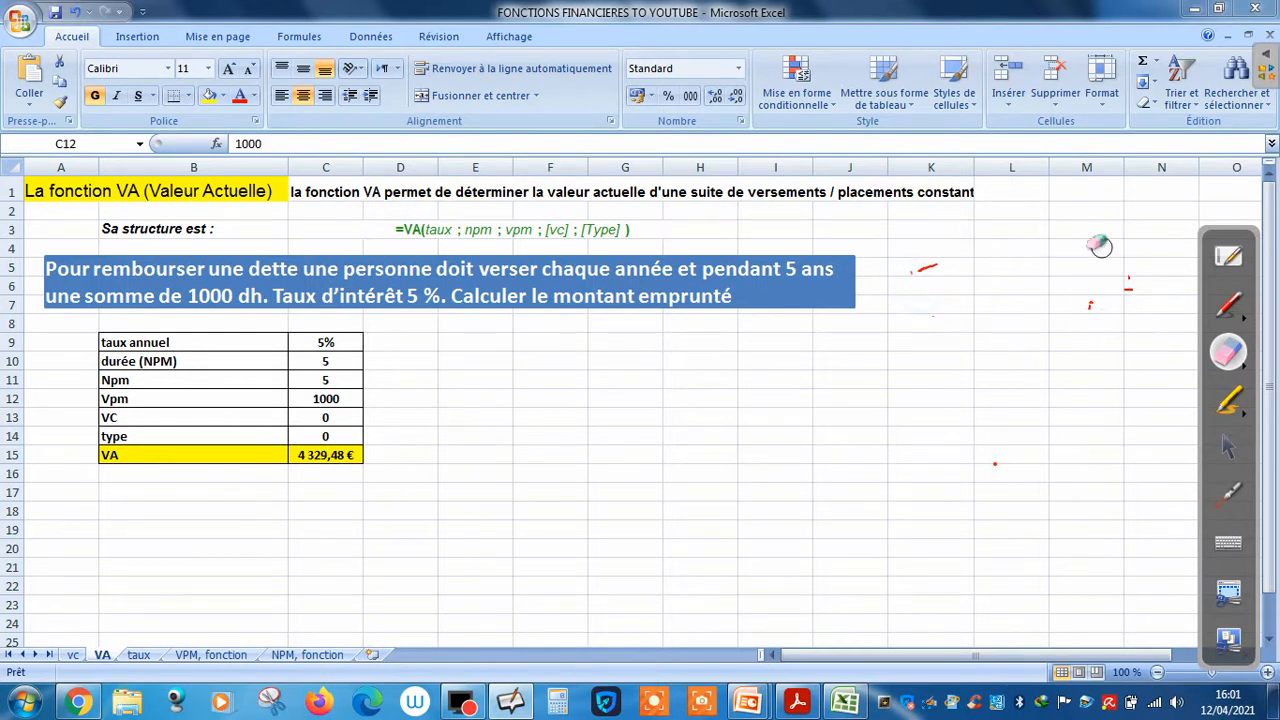
Handwrite the present value formula V0 = a · (1 − (1+i)^−n)/i in red pen beside the loan problem
{"action": "left_click", "coordinate": [1229, 308]}
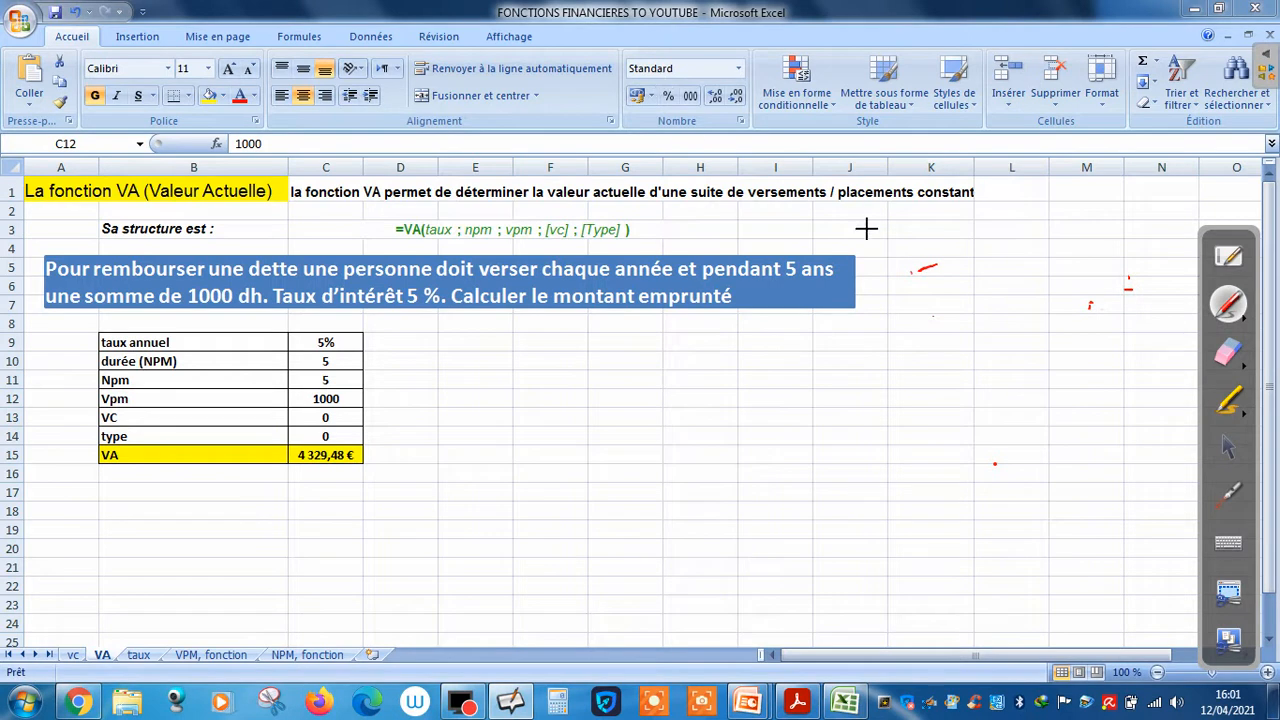
{"action": "mouse_move", "coordinate": [905, 282]}
{"action": "left_mouse_down"}
{"action": "mouse_move", "coordinate": [911, 303]}
{"action": "mouse_move", "coordinate": [965, 304]}
{"action": "mouse_move", "coordinate": [945, 296]}
{"action": "left_mouse_up"}
{"action": "left_click_drag", "start_coordinate": [936, 301], "coordinate": [1082, 290]}
{"action": "mouse_move", "coordinate": [1076, 284]}
{"action": "left_mouse_down"}
{"action": "mouse_move", "coordinate": [1098, 298]}
{"action": "mouse_move", "coordinate": [1110, 266]}
{"action": "mouse_move", "coordinate": [1116, 275]}
{"action": "mouse_move", "coordinate": [1040, 313]}
{"action": "left_mouse_up"}
{"action": "left_click_drag", "start_coordinate": [1110, 268], "coordinate": [1130, 266]}
{"action": "left_click_drag", "start_coordinate": [1072, 318], "coordinate": [1080, 330]}
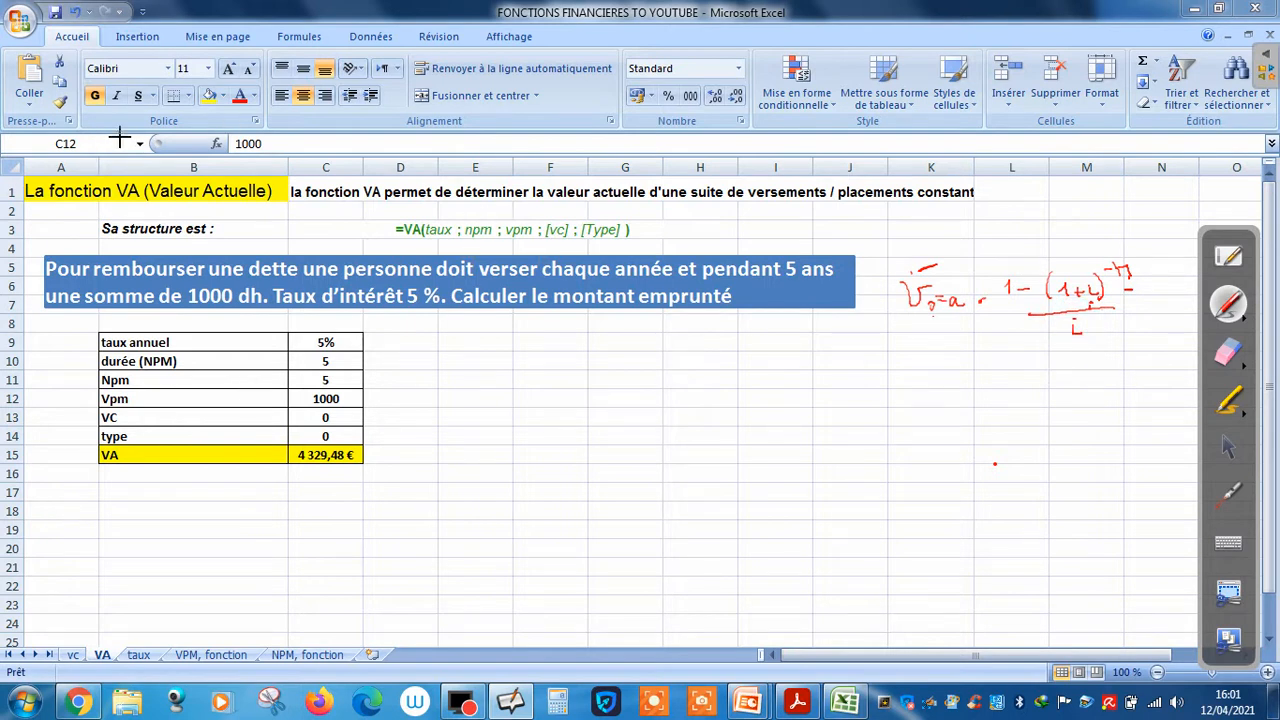
{"action": "left_click", "coordinate": [1236, 452]}
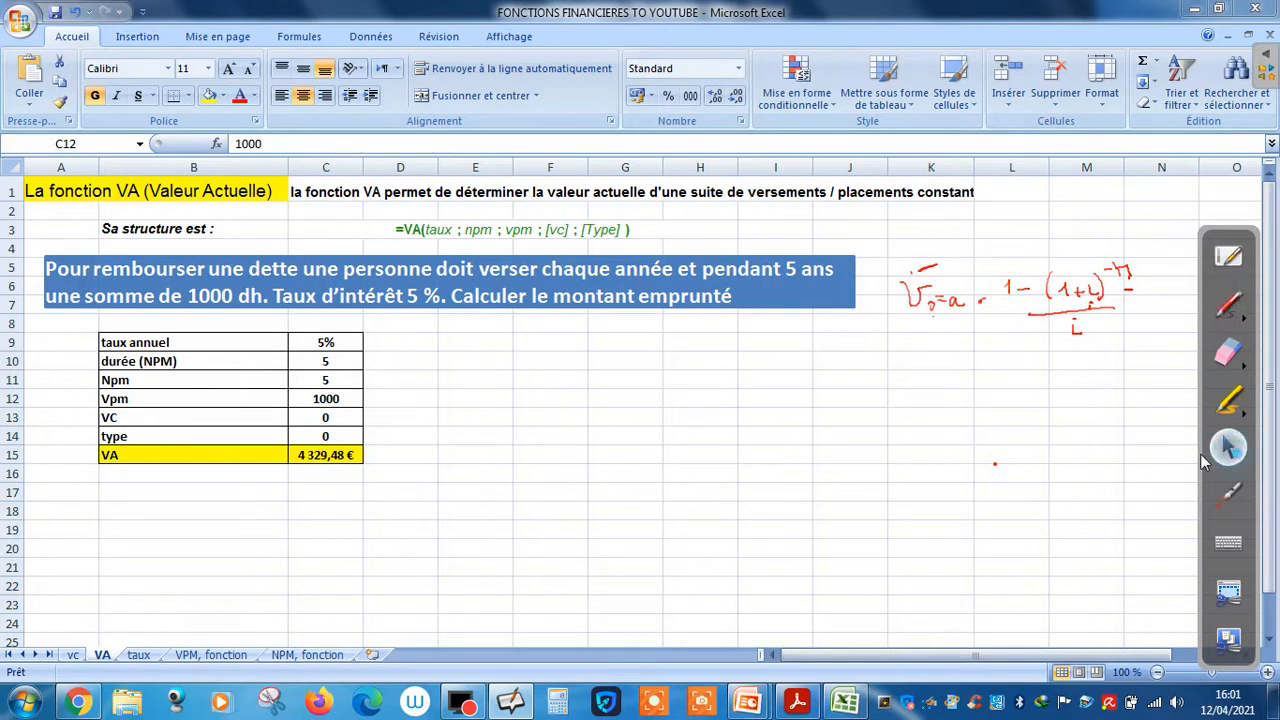
Delete the existing VA formula from the present value result cell C15
{"action": "left_click", "coordinate": [318, 455]}
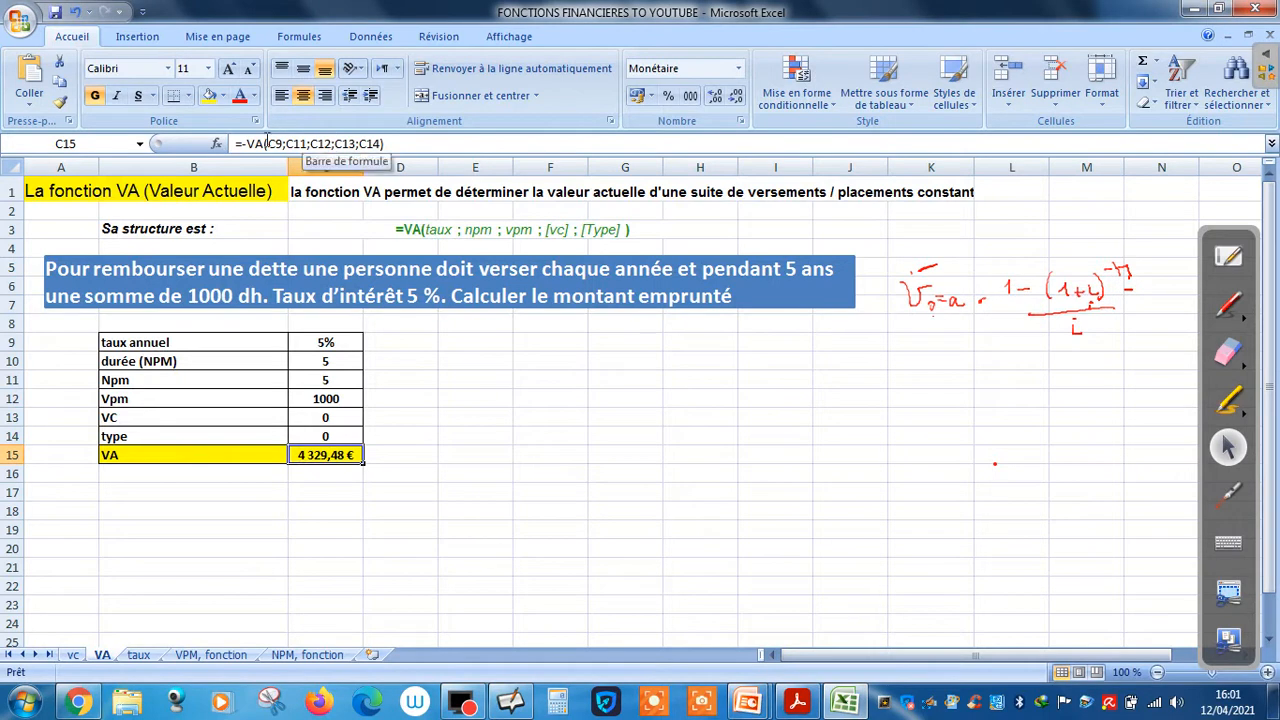
{"action": "left_click", "coordinate": [394, 144]}
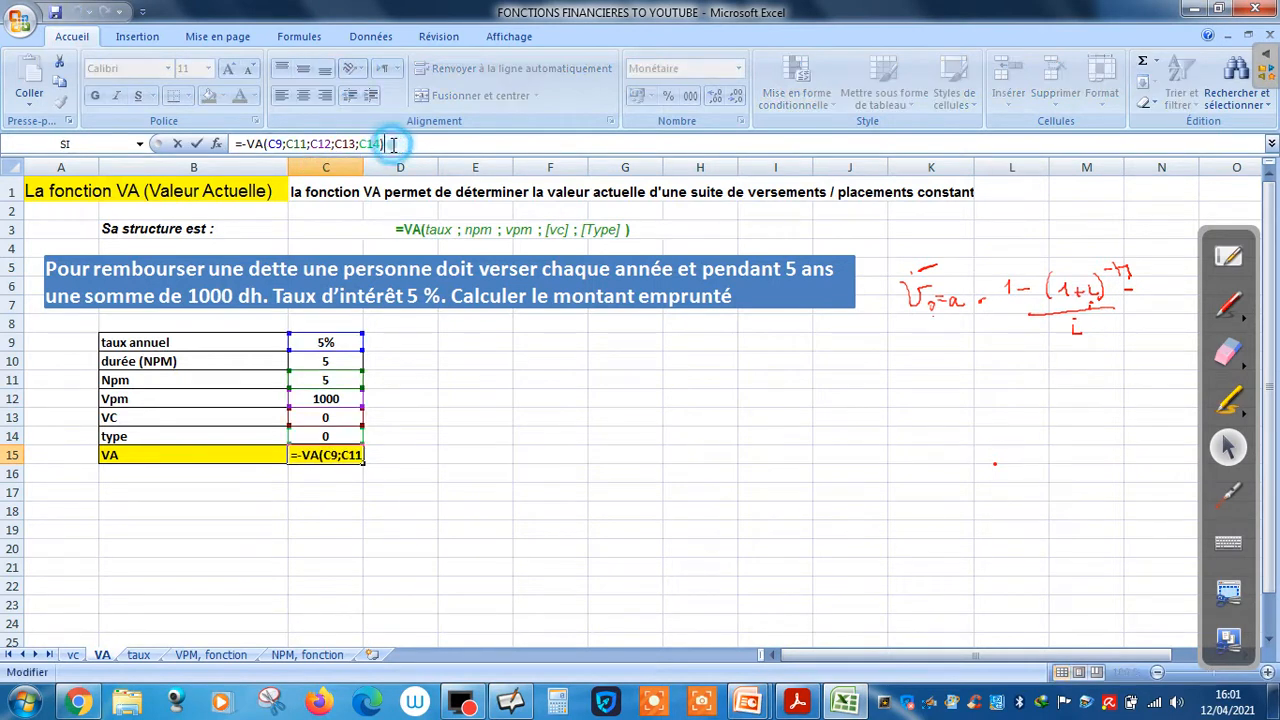
{"action": "key", "text": "BackSpace"}
{"action": "key", "text": "BackSpace"}
{"action": "key", "text": "BackSpace"}
{"action": "key", "text": "BackSpace"}
{"action": "key", "text": "BackSpace"}
{"action": "key", "text": "BackSpace"}
{"action": "key", "text": "BackSpace"}
{"action": "key", "text": "BackSpace"}
{"action": "key", "text": "BackSpace"}
{"action": "key", "text": "BackSpace"}
{"action": "key", "text": "BackSpace"}
{"action": "key", "text": "BackSpace"}
{"action": "key", "text": "BackSpace"}
{"action": "key", "text": "BackSpace"}
{"action": "key", "text": "BackSpace"}
{"action": "key", "text": "BackSpace"}
{"action": "key", "text": "BackSpace"}
{"action": "key", "text": "BackSpace"}
{"action": "key", "text": "BackSpace"}
{"action": "key", "text": "BackSpace"}
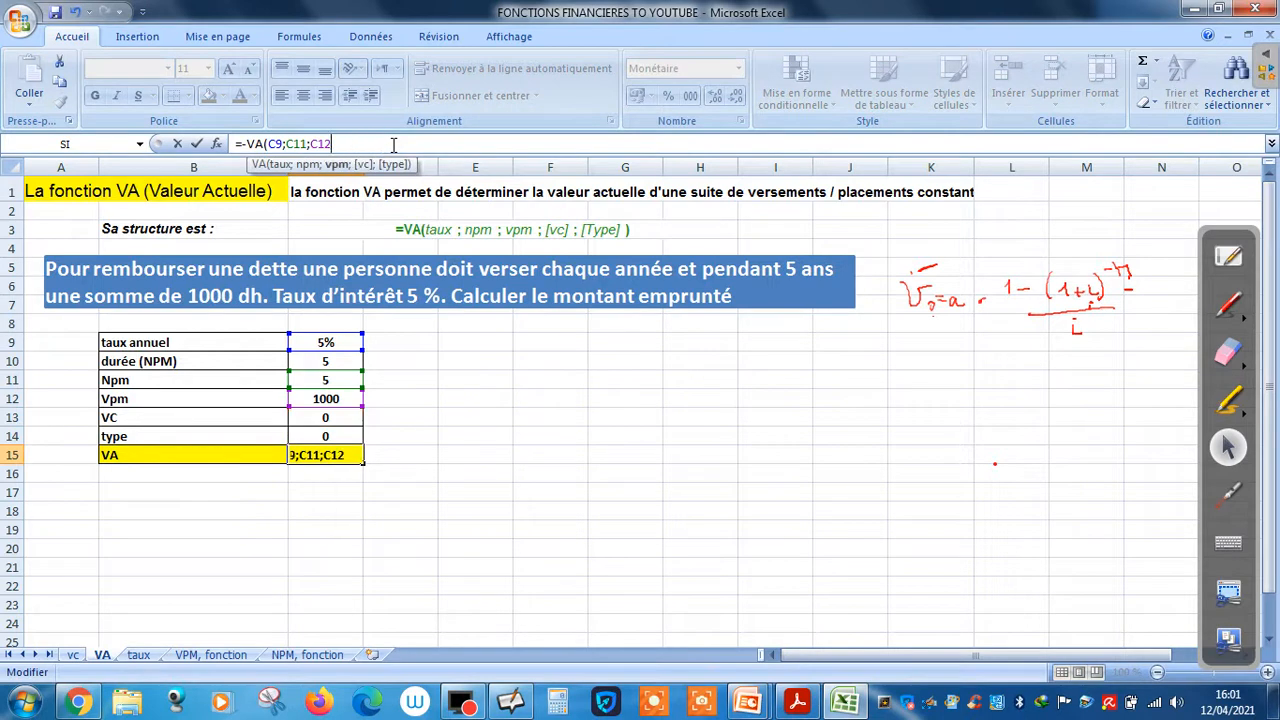
Begin a new formula in cell C15 with the VA function
{"action": "left_click", "coordinate": [346, 455]}
{"action": "type", "text": "="}
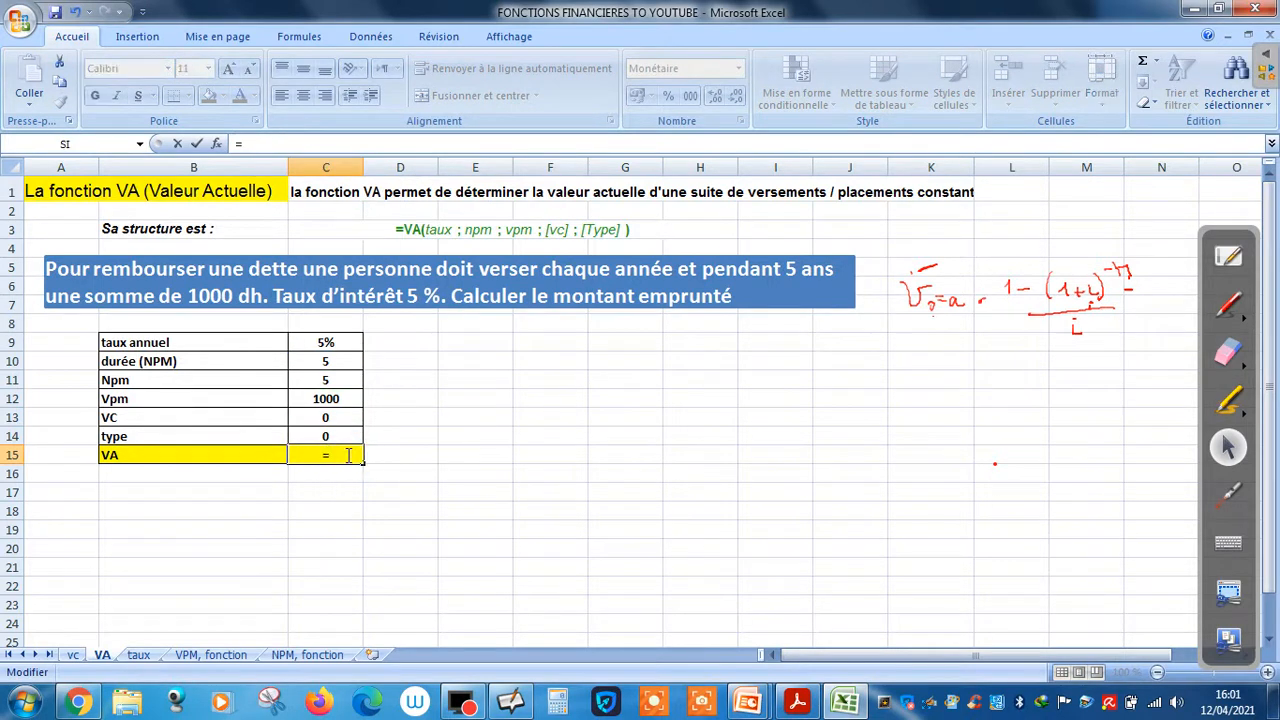
{"action": "type", "text": "va"}
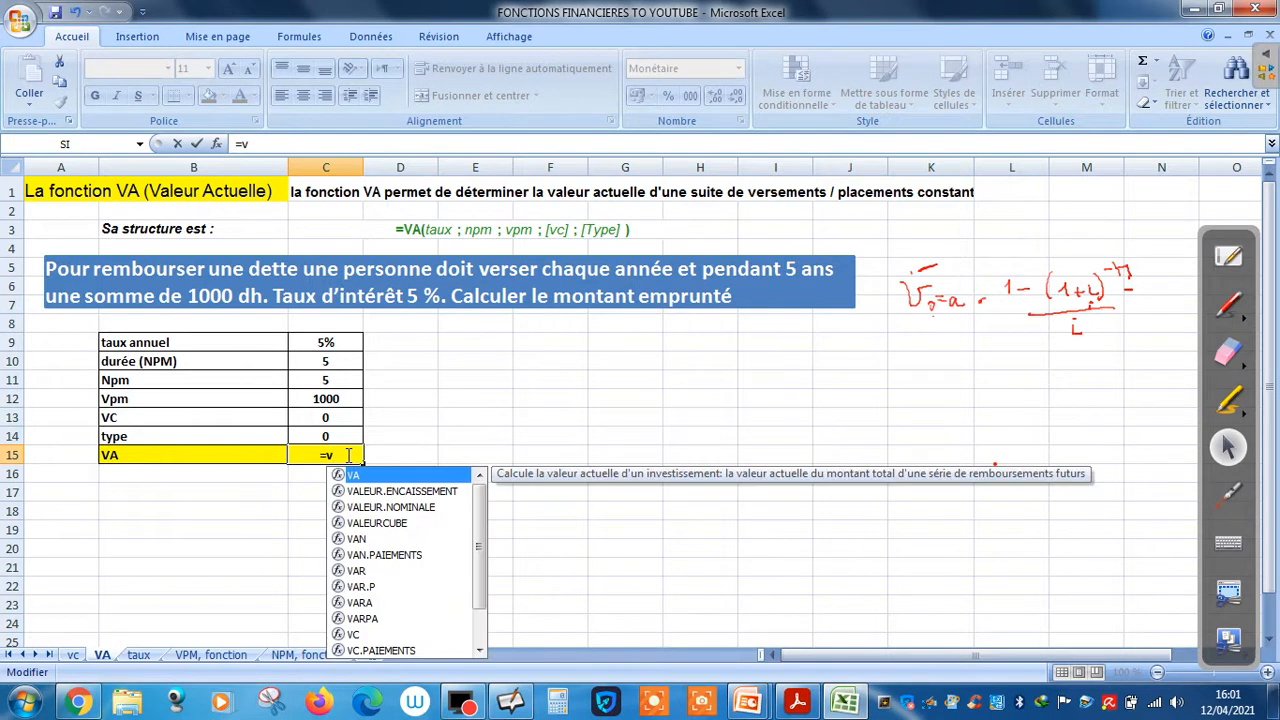
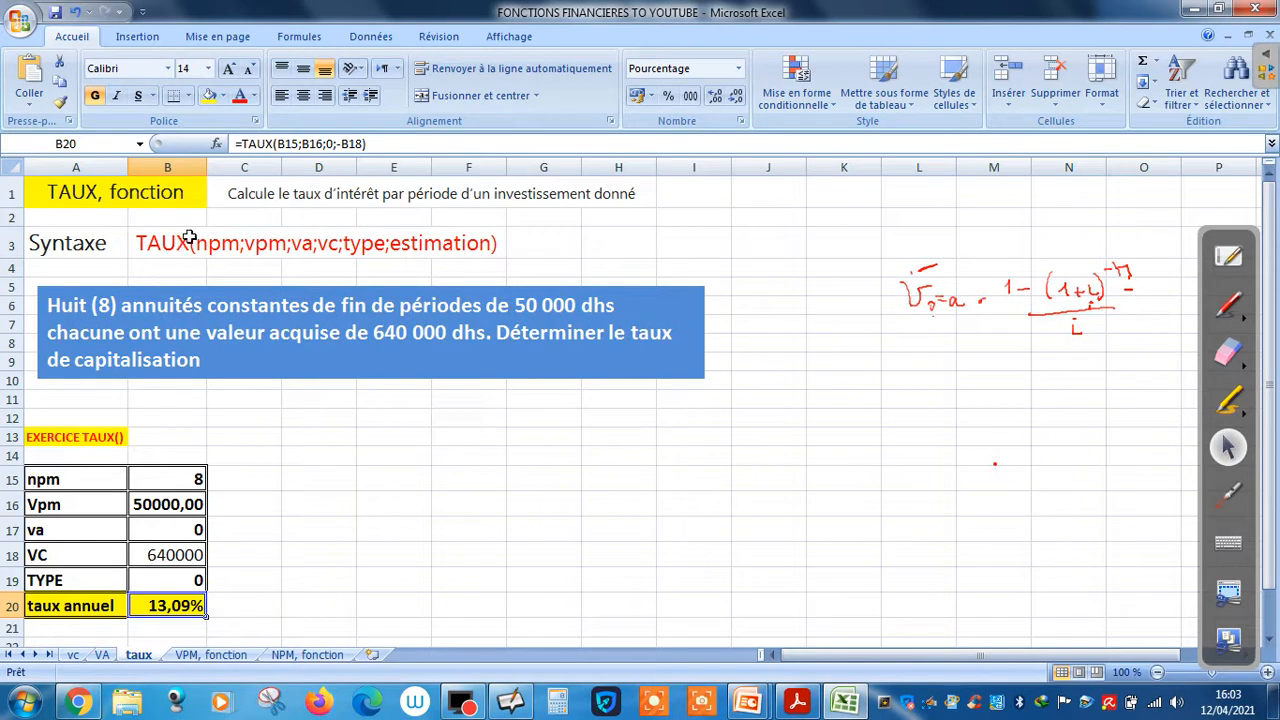
Try to put an equals sign before TAUX in the syntax text of cell B3, without any cell reference
{"action": "left_click", "coordinate": [147, 234]}
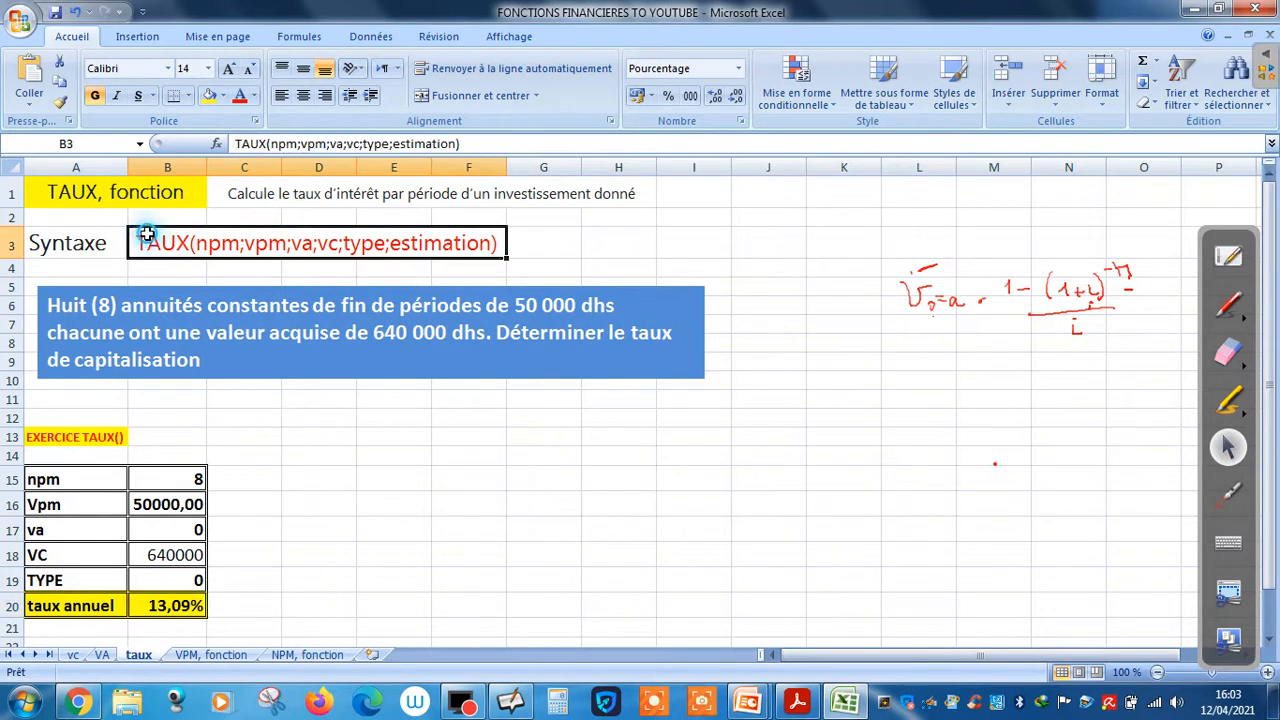
{"action": "left_click", "coordinate": [236, 143]}
{"action": "type", "text": "="}
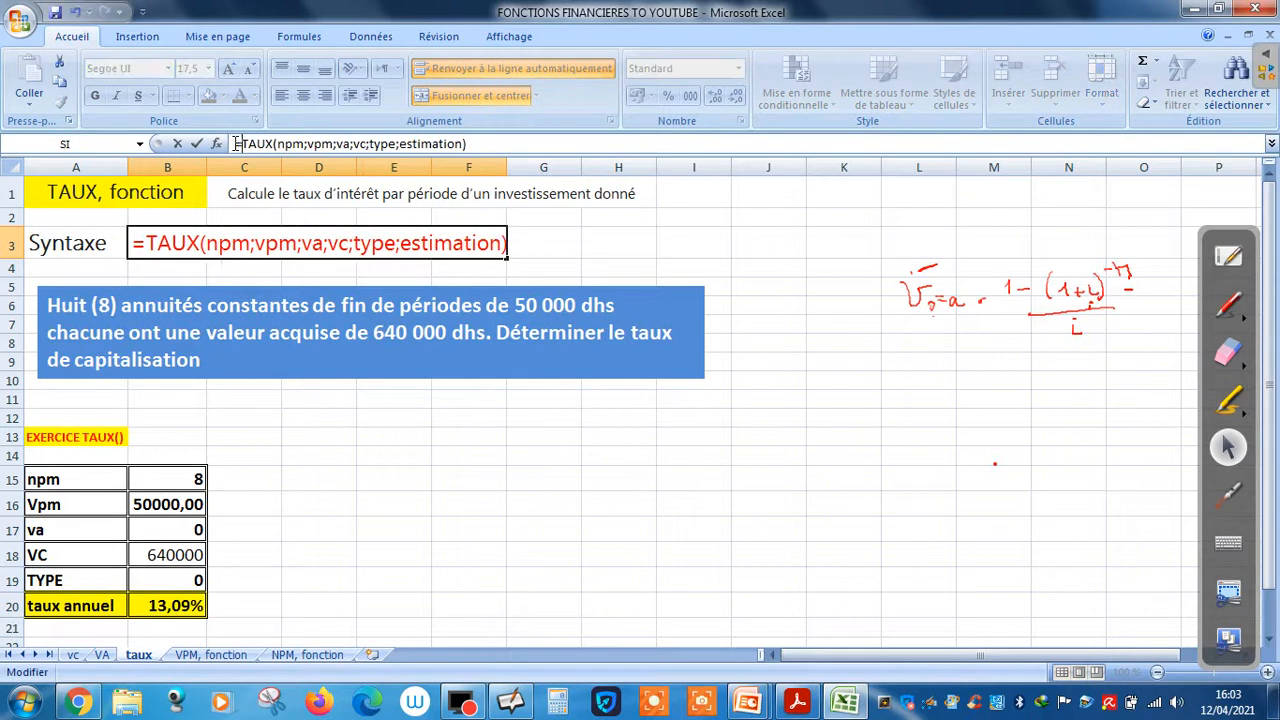
{"action": "left_click", "coordinate": [616, 280]}
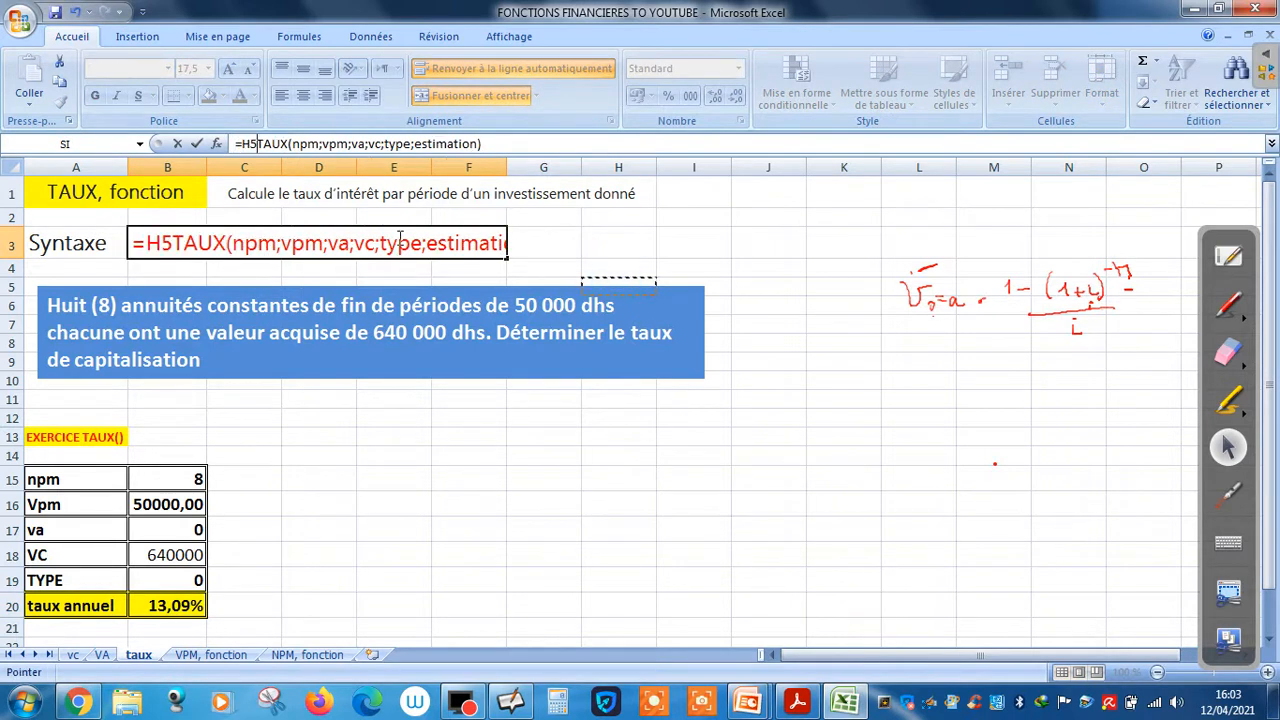
{"action": "left_click", "coordinate": [176, 246]}
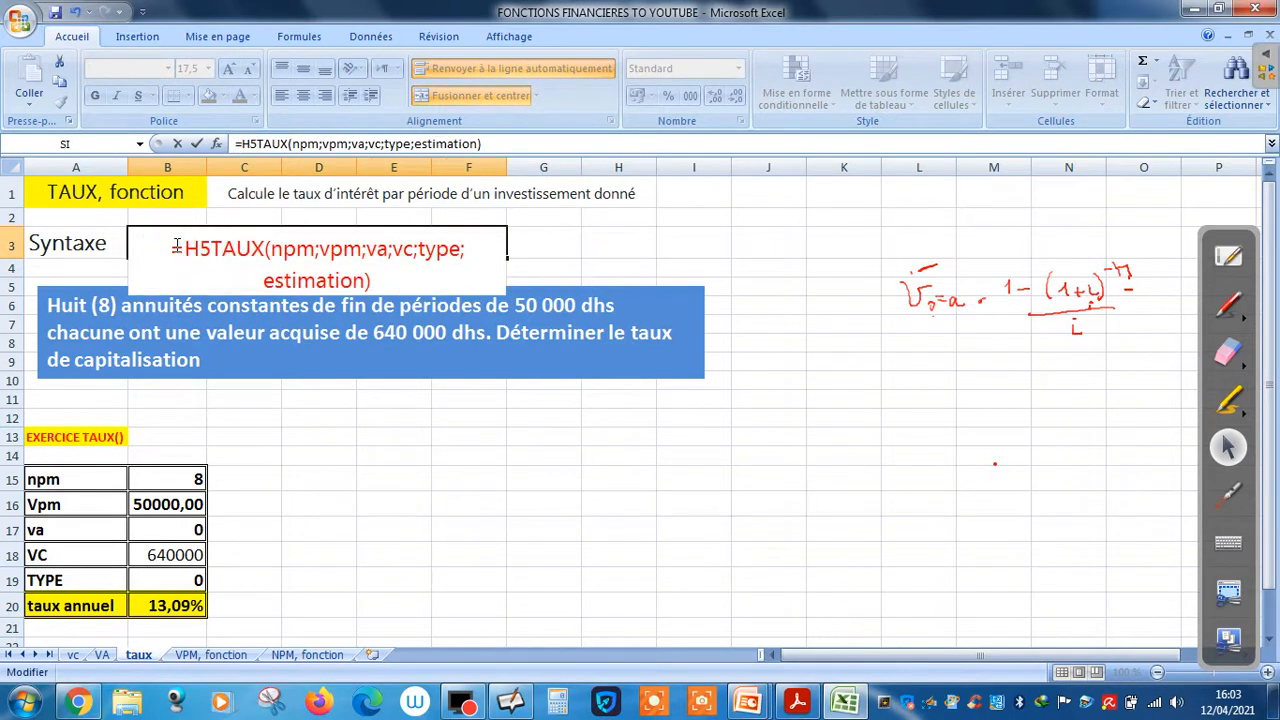
{"action": "key", "text": "Delete"}
{"action": "key", "text": "Delete"}
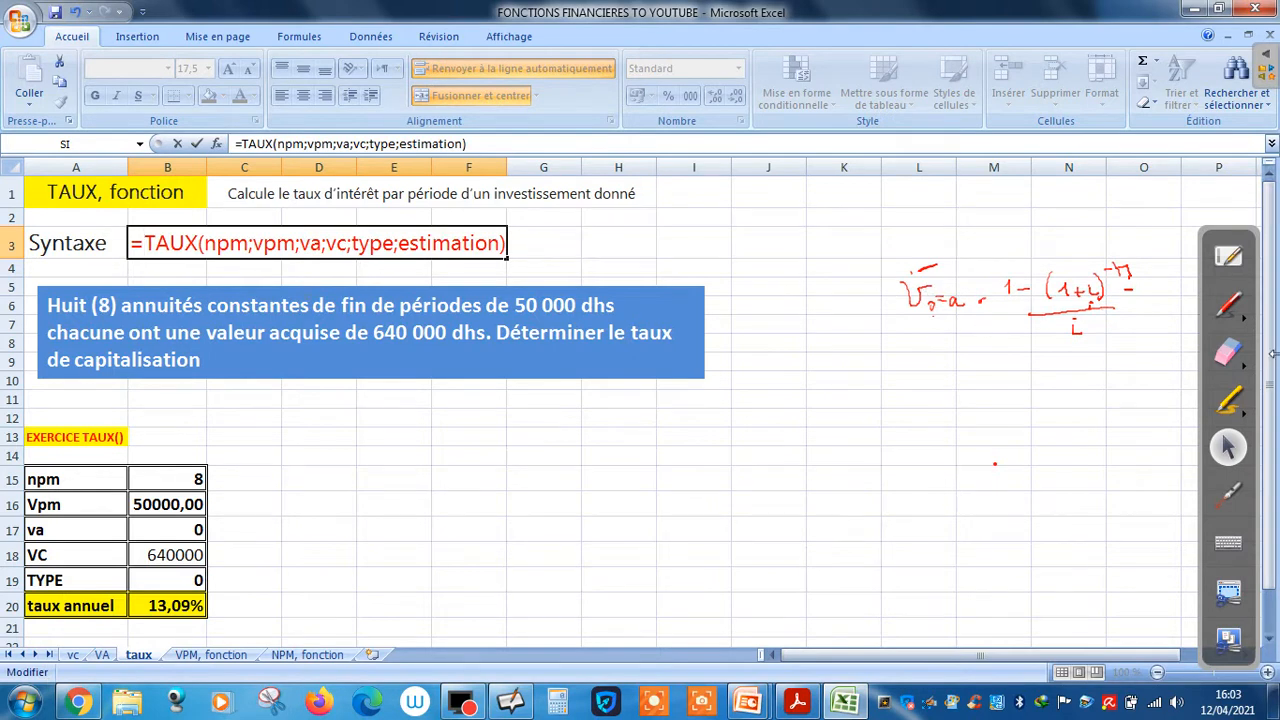
Erase the handwritten present value formula beside the problem statement and return to the selection pointer
{"action": "left_click", "coordinate": [1228, 352]}
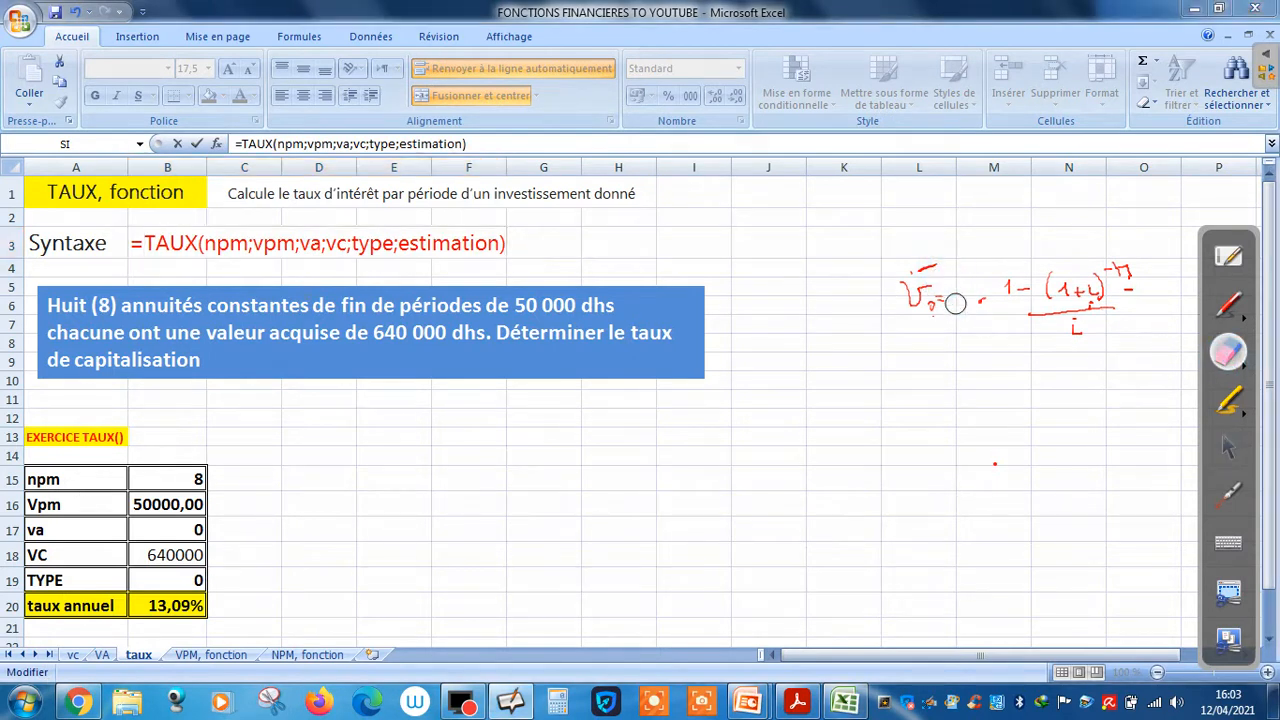
{"action": "mouse_move", "coordinate": [943, 297]}
{"action": "left_mouse_down"}
{"action": "mouse_move", "coordinate": [1143, 277]}
{"action": "mouse_move", "coordinate": [944, 272]}
{"action": "mouse_move", "coordinate": [925, 300]}
{"action": "mouse_move", "coordinate": [1090, 290]}
{"action": "mouse_move", "coordinate": [1048, 308]}
{"action": "mouse_move", "coordinate": [1093, 327]}
{"action": "mouse_move", "coordinate": [837, 289]}
{"action": "mouse_move", "coordinate": [1114, 297]}
{"action": "mouse_move", "coordinate": [1069, 300]}
{"action": "mouse_move", "coordinate": [1114, 269]}
{"action": "left_mouse_up"}
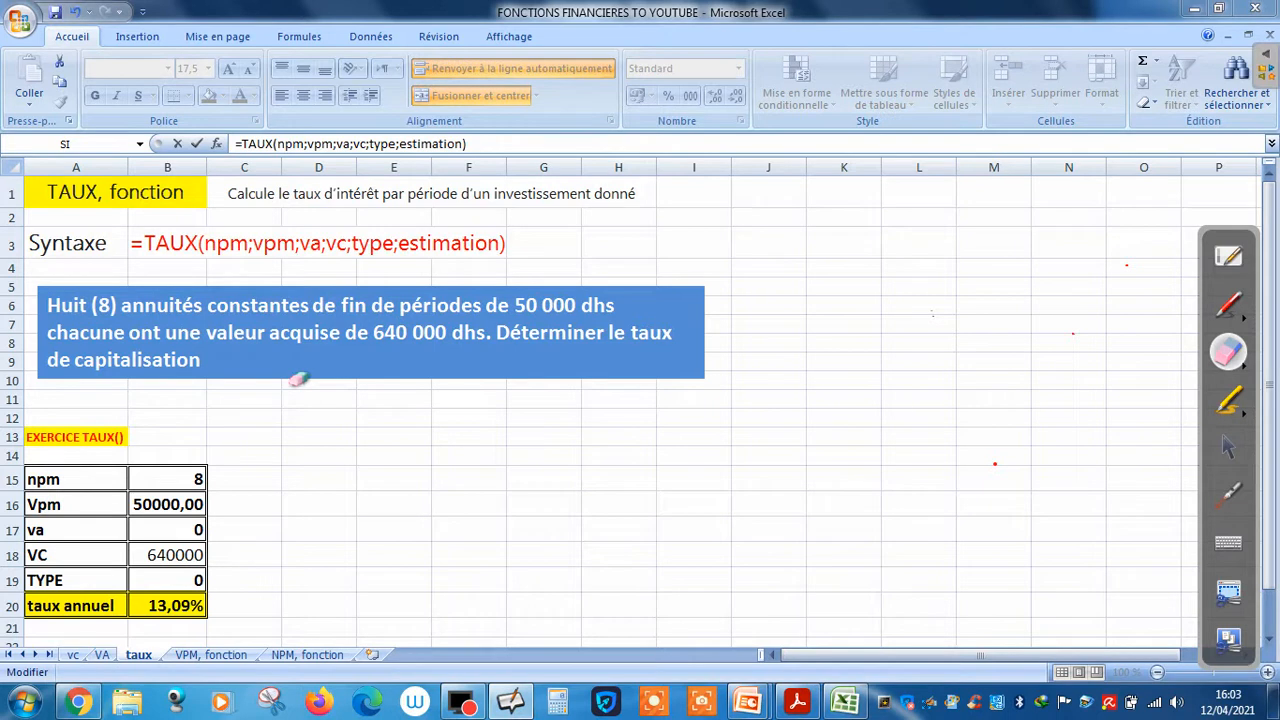
{"action": "left_click", "coordinate": [1235, 458]}
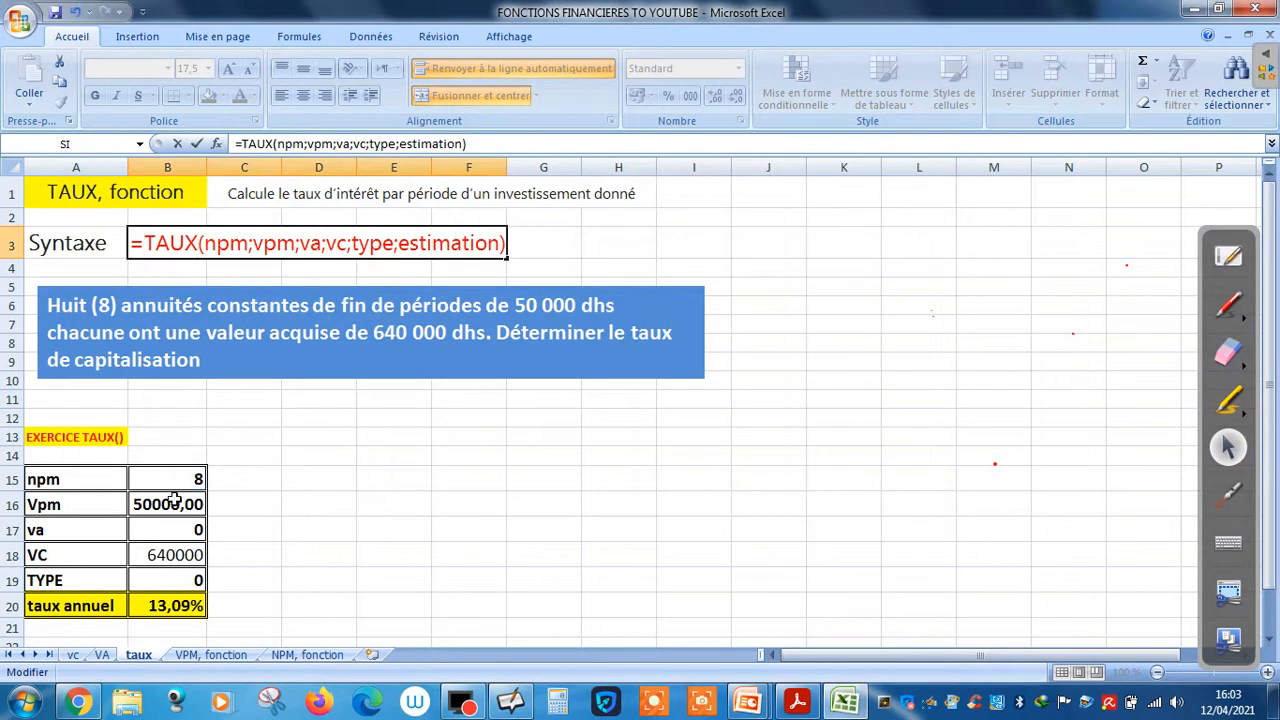
Remove the added equals sign so B3 holds the plain text TAUX(npm;vpm;va;vc;type;estimation)
{"action": "left_click", "coordinate": [170, 504]}
{"action": "key", "text": "BackSpace"}
{"action": "key", "text": "BackSpace"}
{"action": "key", "text": "BackSpace"}
{"action": "key", "text": "BackSpace"}
{"action": "left_click", "coordinate": [443, 558]}
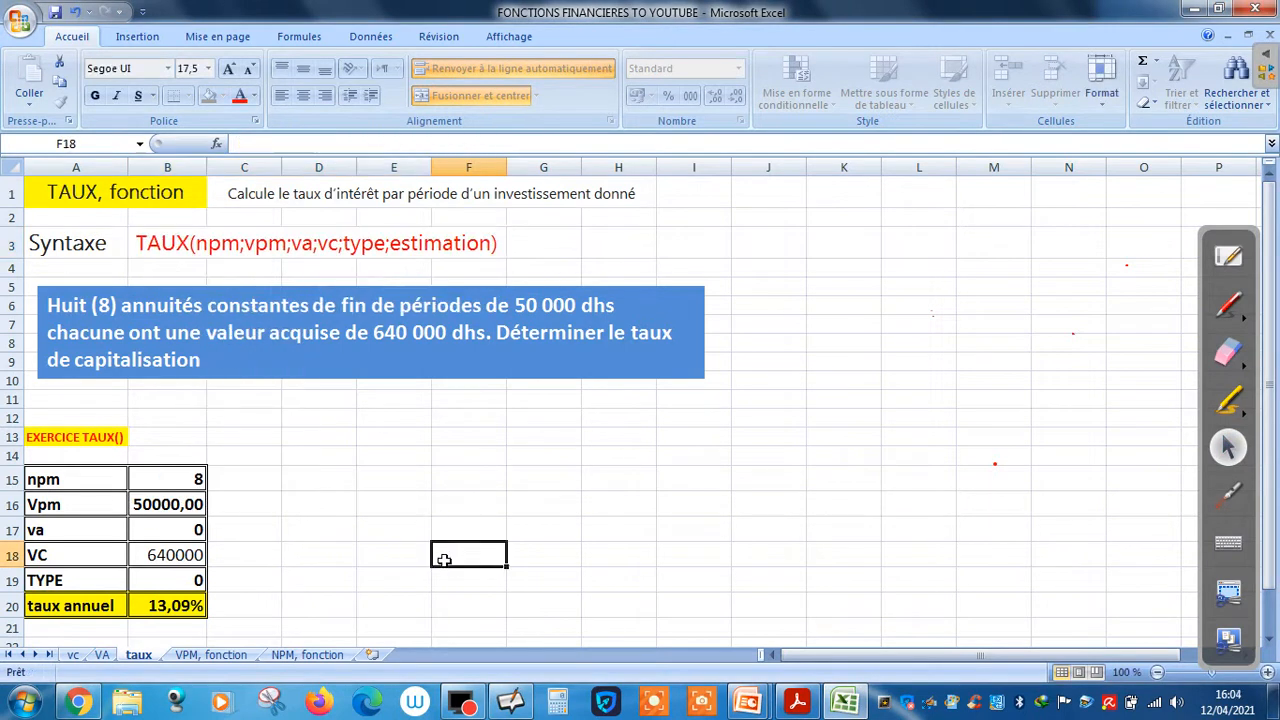
Examine the Vpm, va, VC and TYPE values in cells B16 to B19 against the problem statement
{"action": "left_click", "coordinate": [160, 507]}
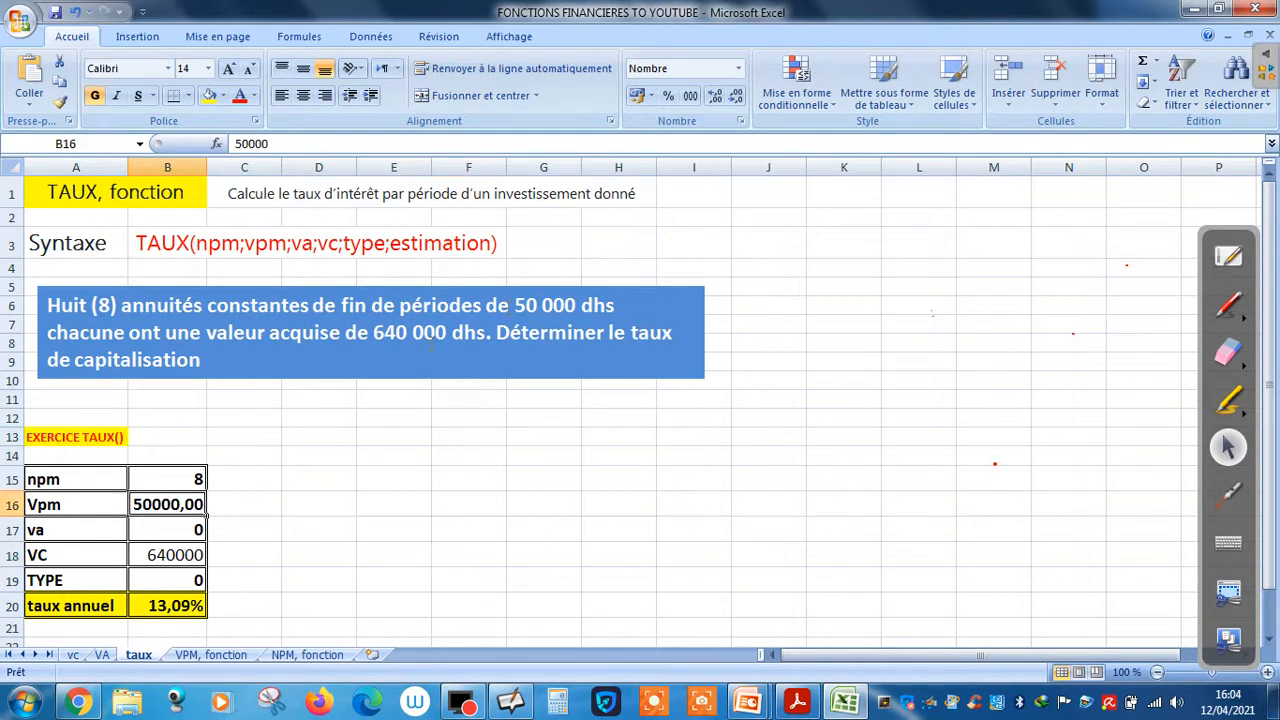
{"action": "left_click", "coordinate": [186, 532]}
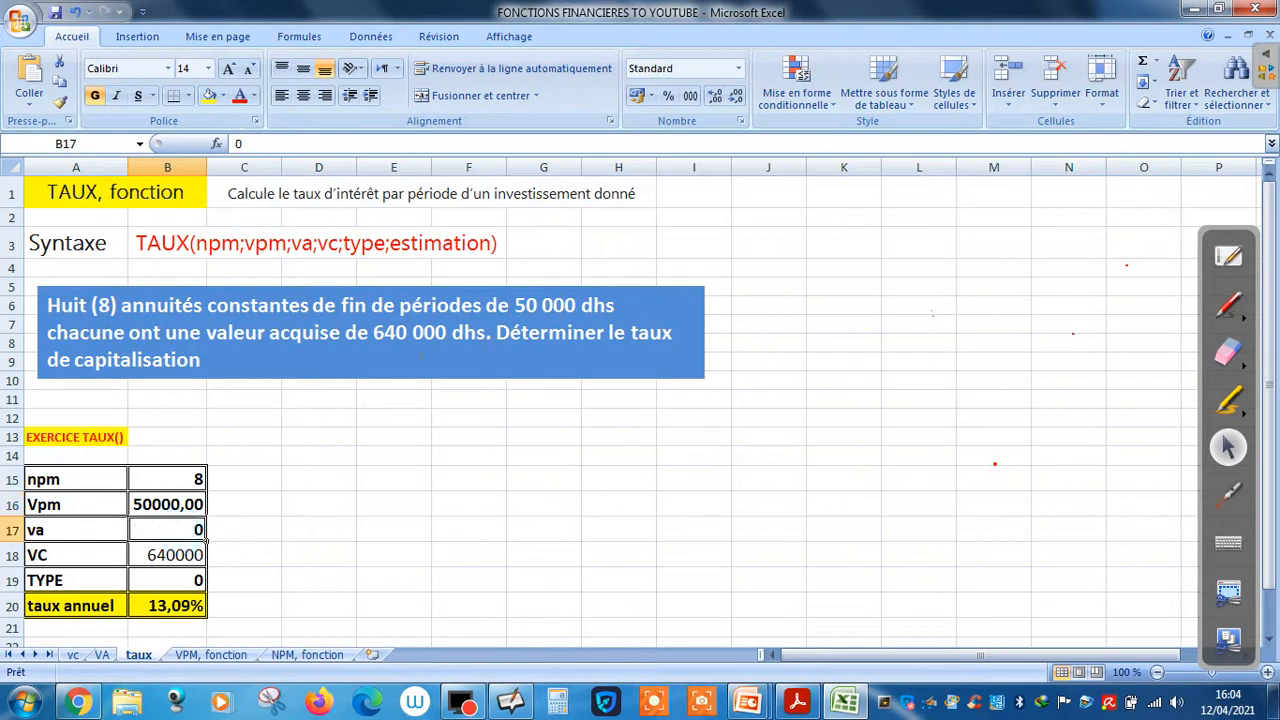
{"action": "left_click", "coordinate": [176, 554]}
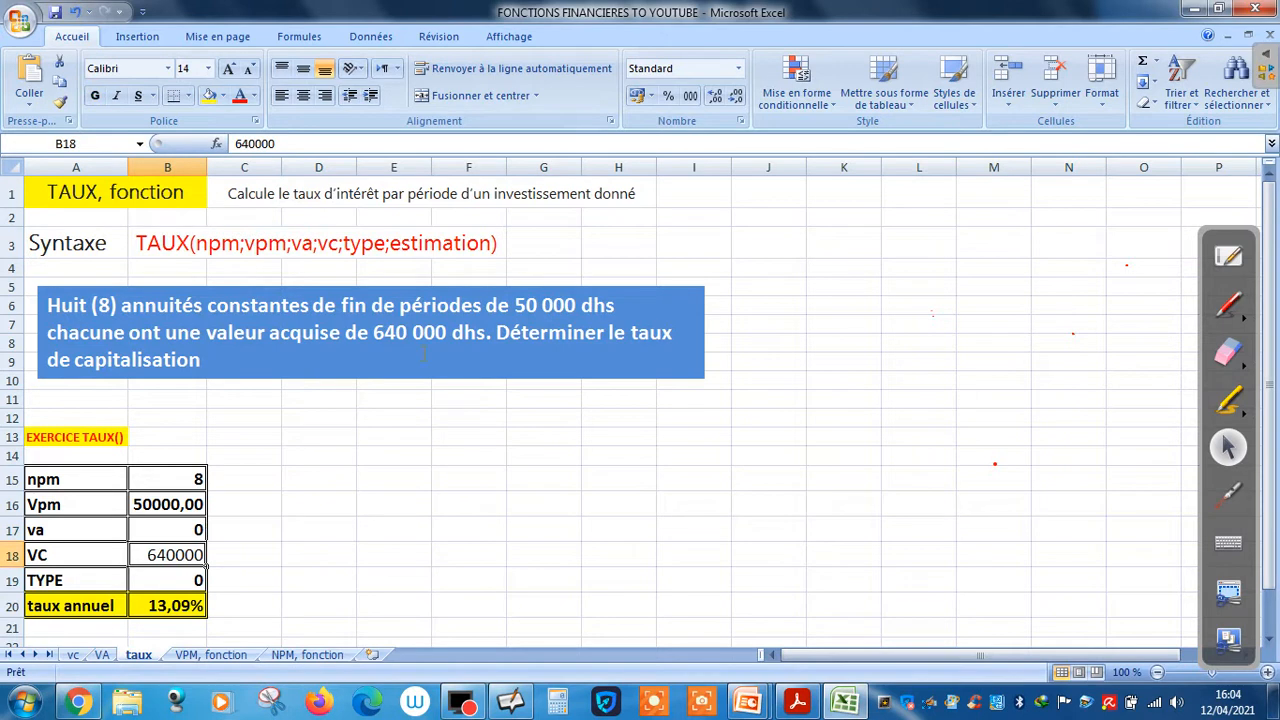
{"action": "left_click", "coordinate": [195, 577]}
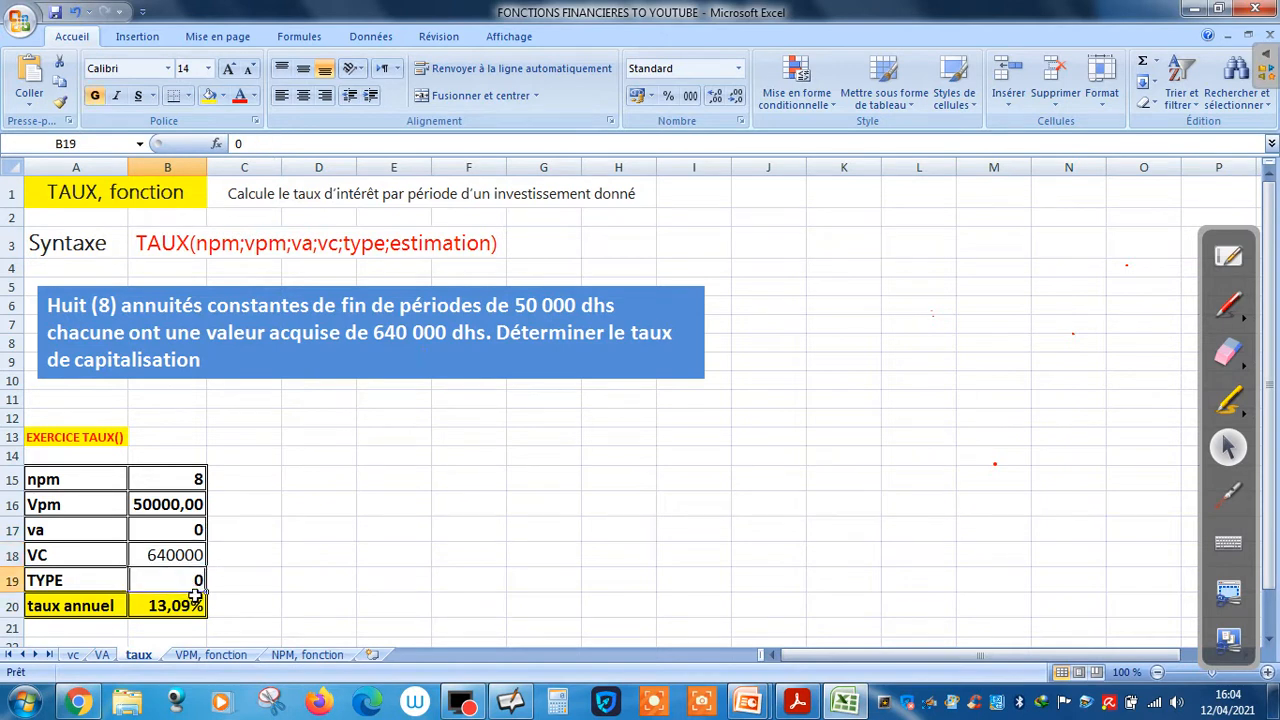
Replace the formula in the taux annuel cell B20 with the TAUX function and open its function arguments
{"action": "left_click", "coordinate": [166, 605]}
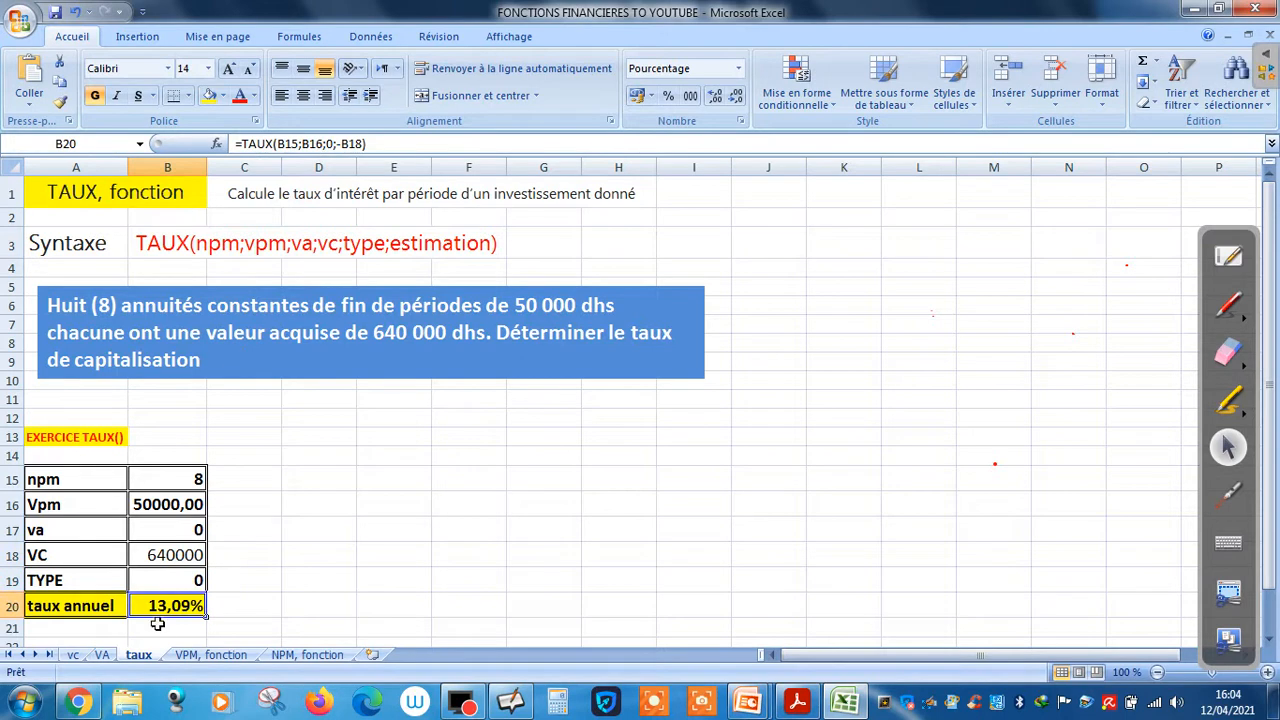
{"action": "type", "text": "="}
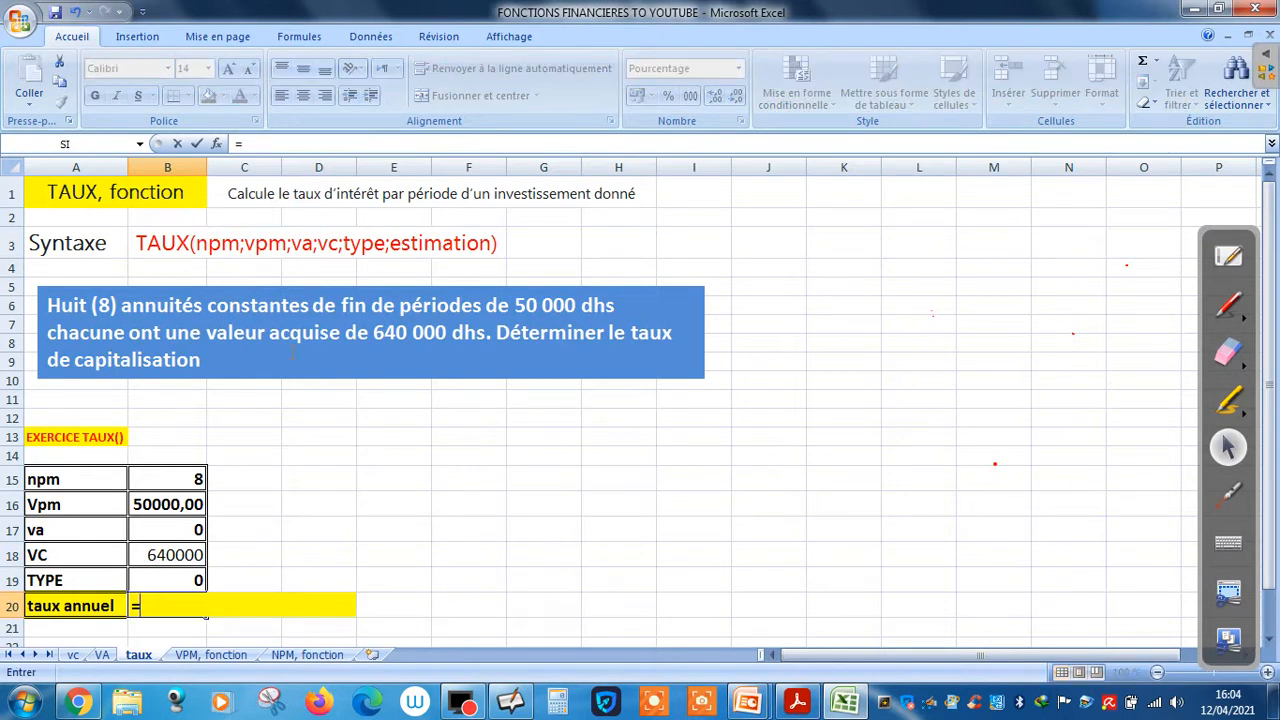
{"action": "left_click", "coordinate": [268, 145]}
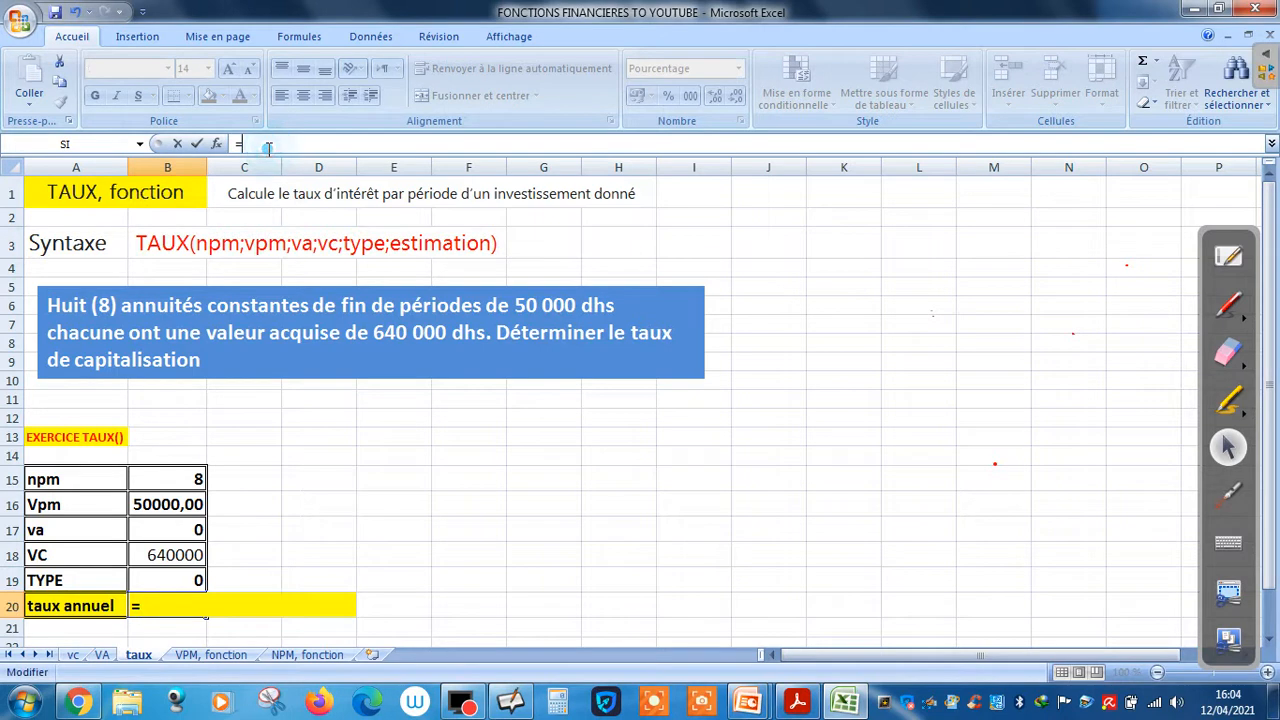
{"action": "type", "text": "tau"}
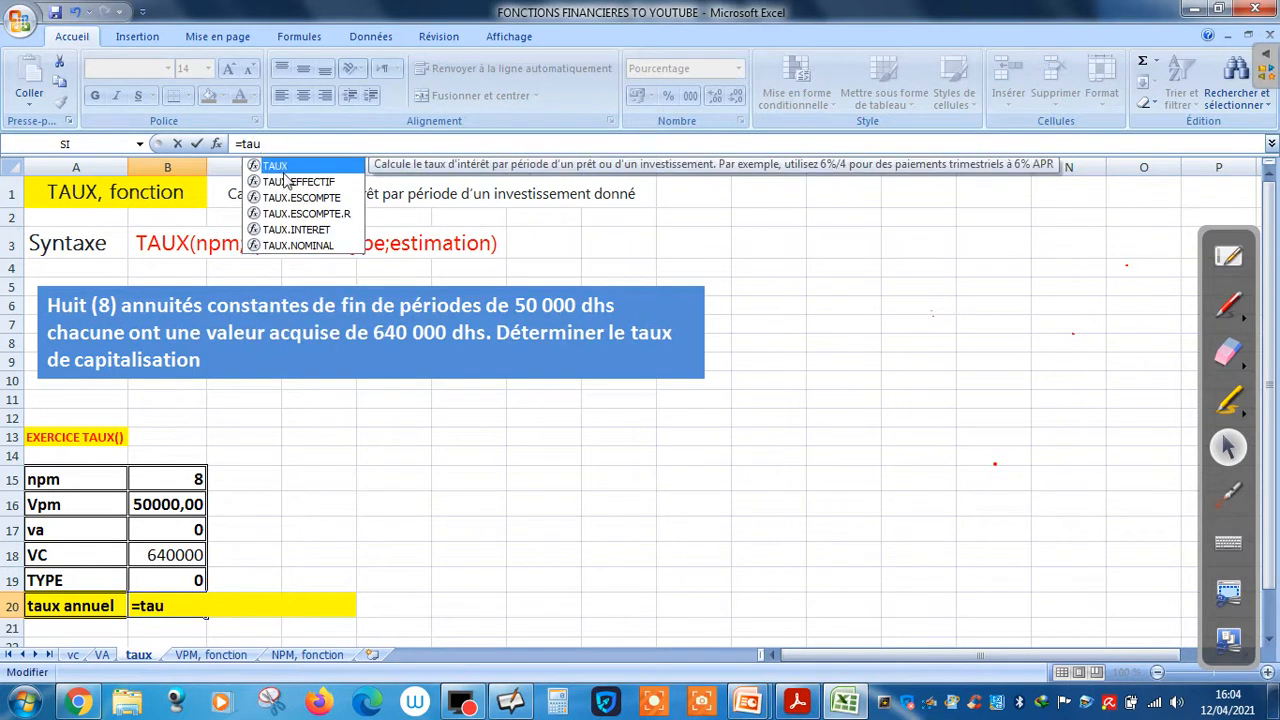
{"action": "double_click", "coordinate": [284, 168]}
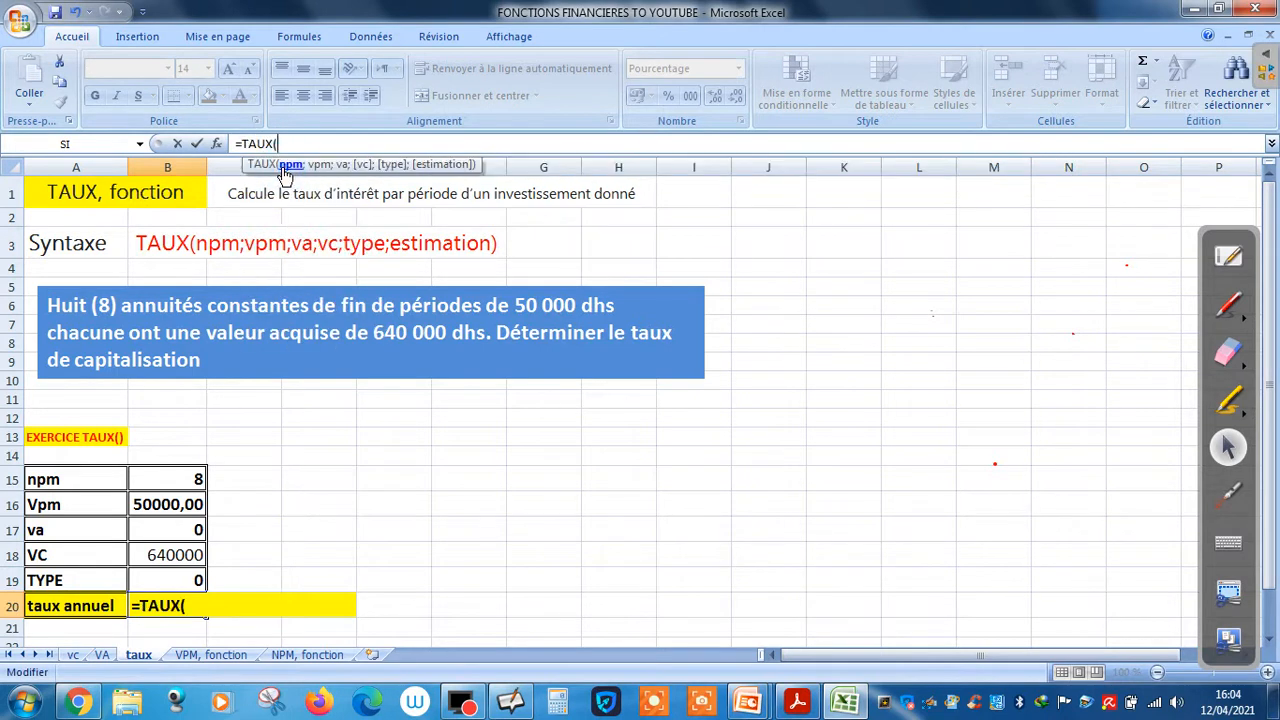
{"action": "left_click", "coordinate": [217, 144]}
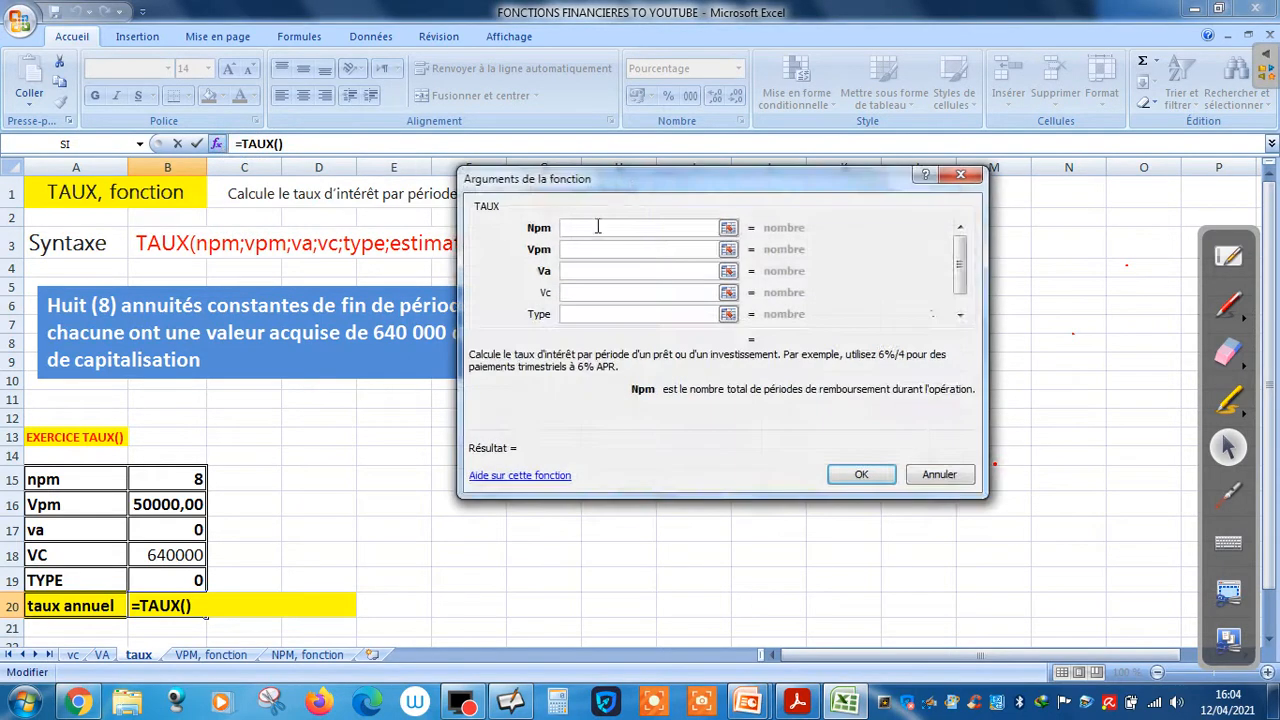
Set the TAUX function's Npm argument to cell B15 and its Vpm argument to cell B16
{"action": "left_click", "coordinate": [729, 228]}
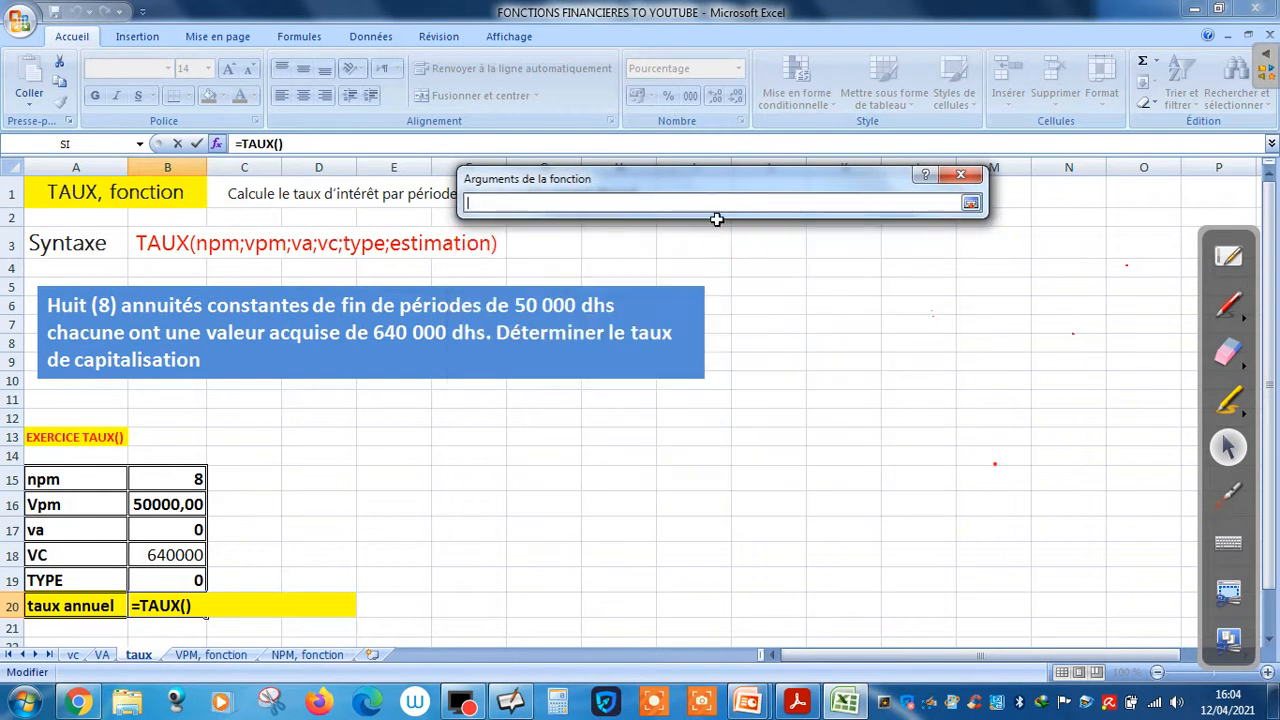
{"action": "left_click", "coordinate": [201, 482]}
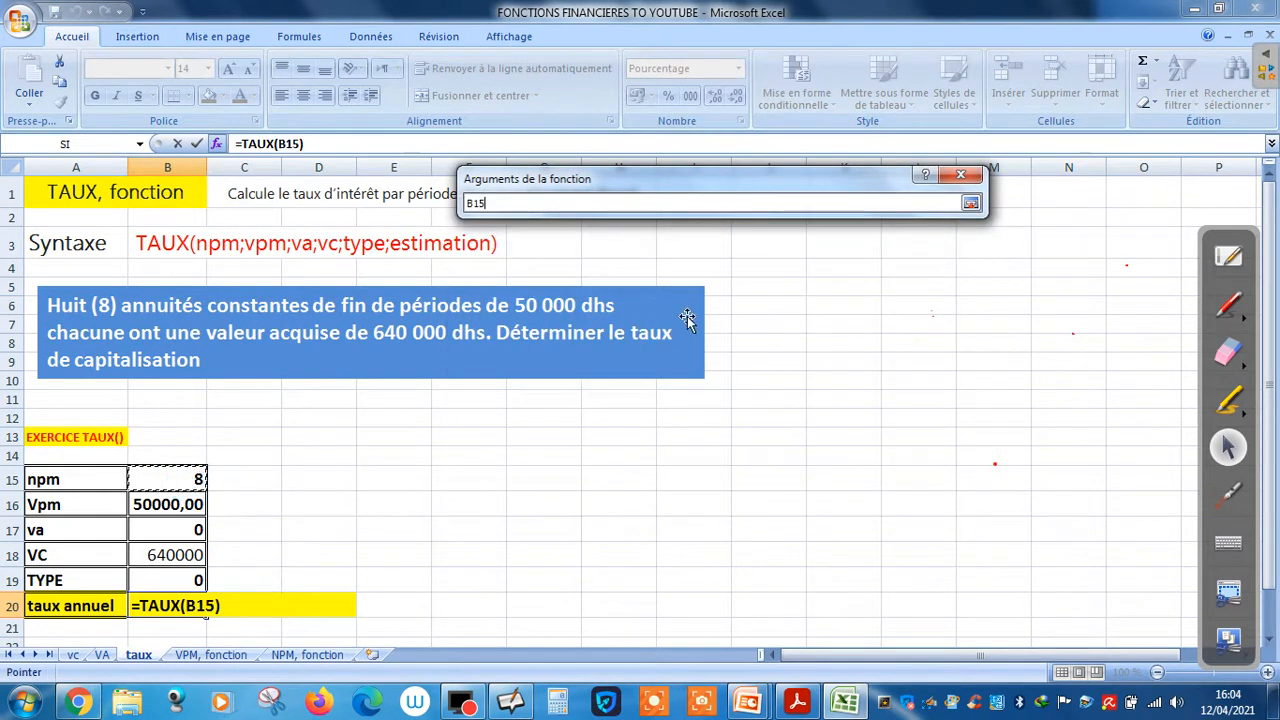
{"action": "left_click", "coordinate": [970, 206]}
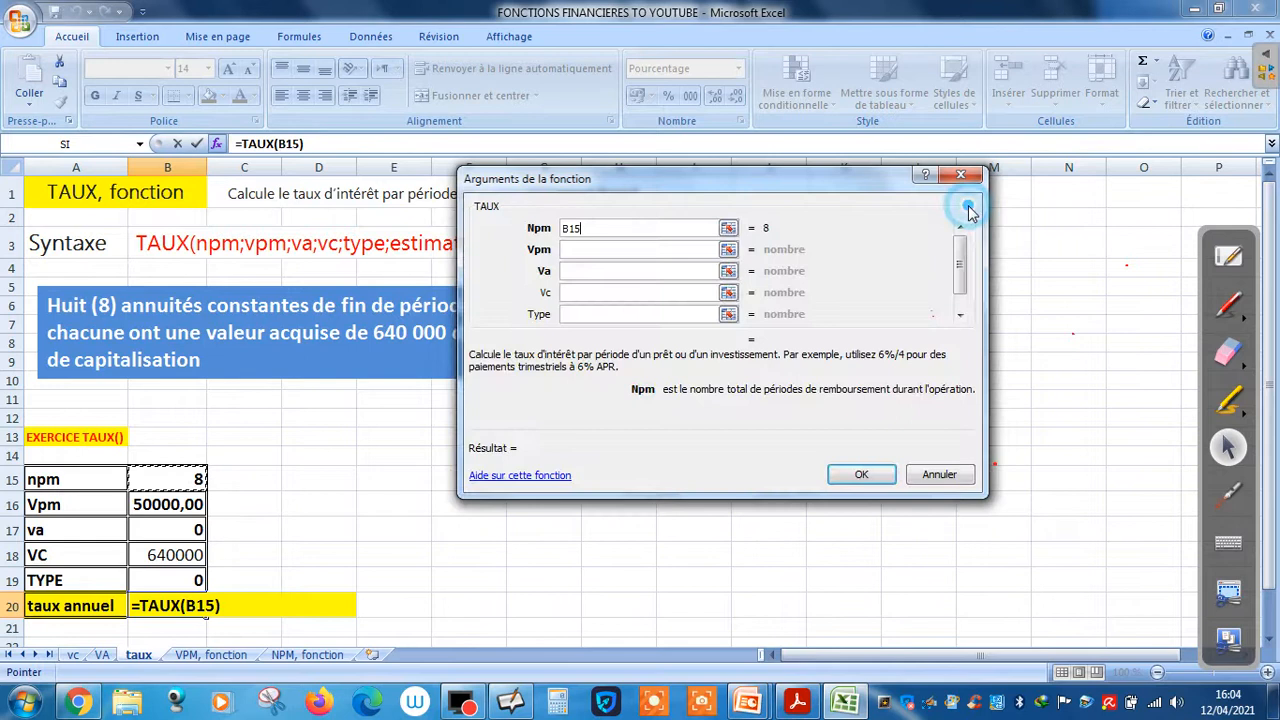
{"action": "left_click", "coordinate": [738, 251]}
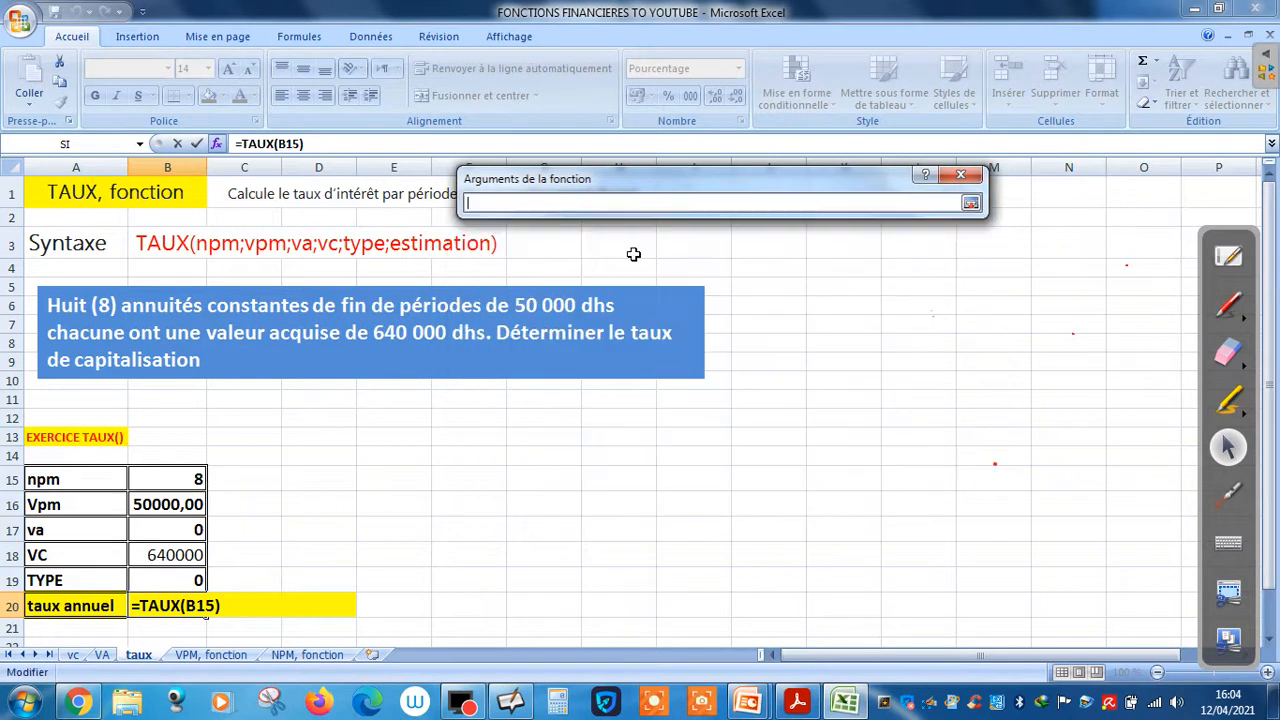
{"action": "left_click", "coordinate": [162, 505]}
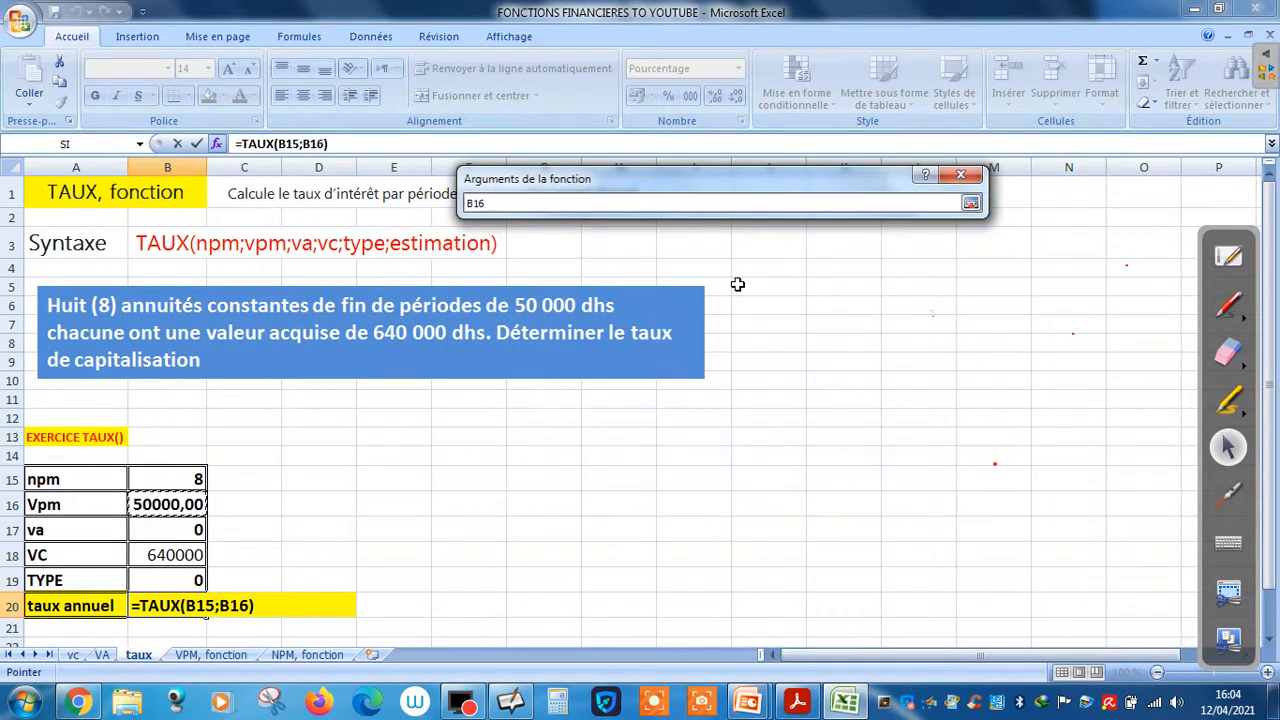
{"action": "left_click", "coordinate": [970, 204]}
Set the TAUX function's Va argument to cell B17 and its Vc argument to -B18
{"action": "left_click", "coordinate": [605, 272]}
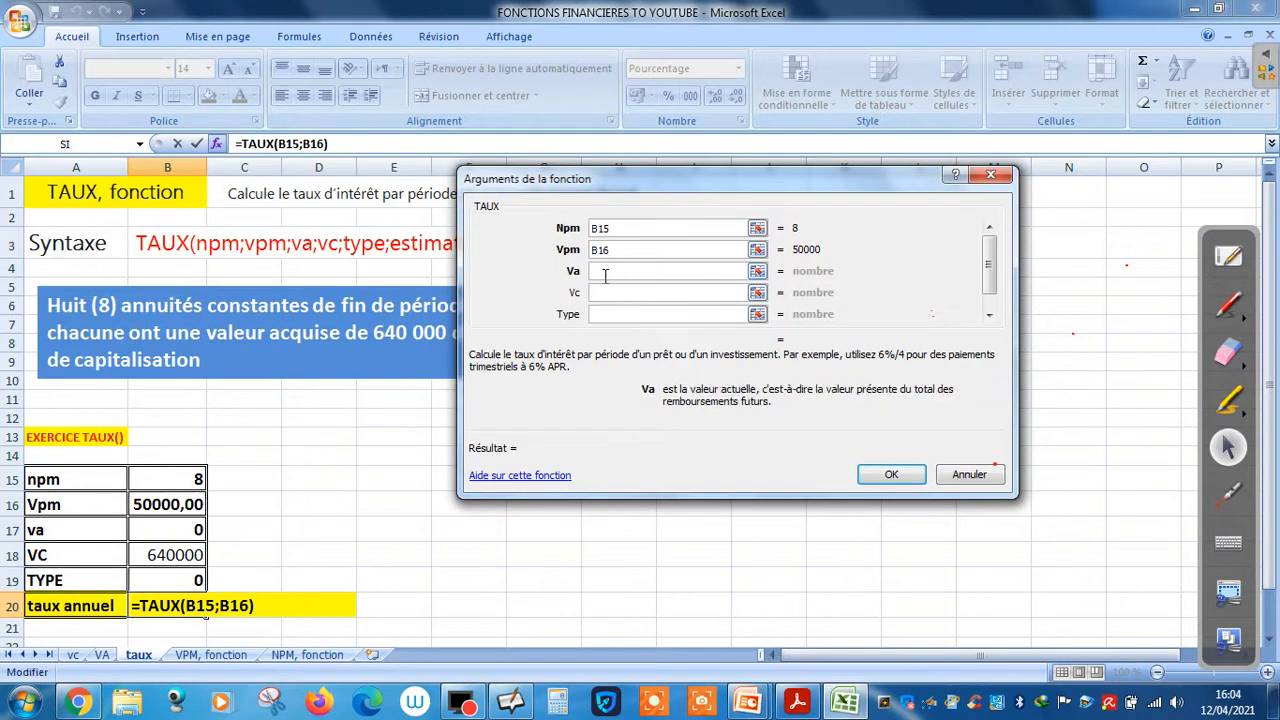
{"action": "left_click", "coordinate": [190, 530]}
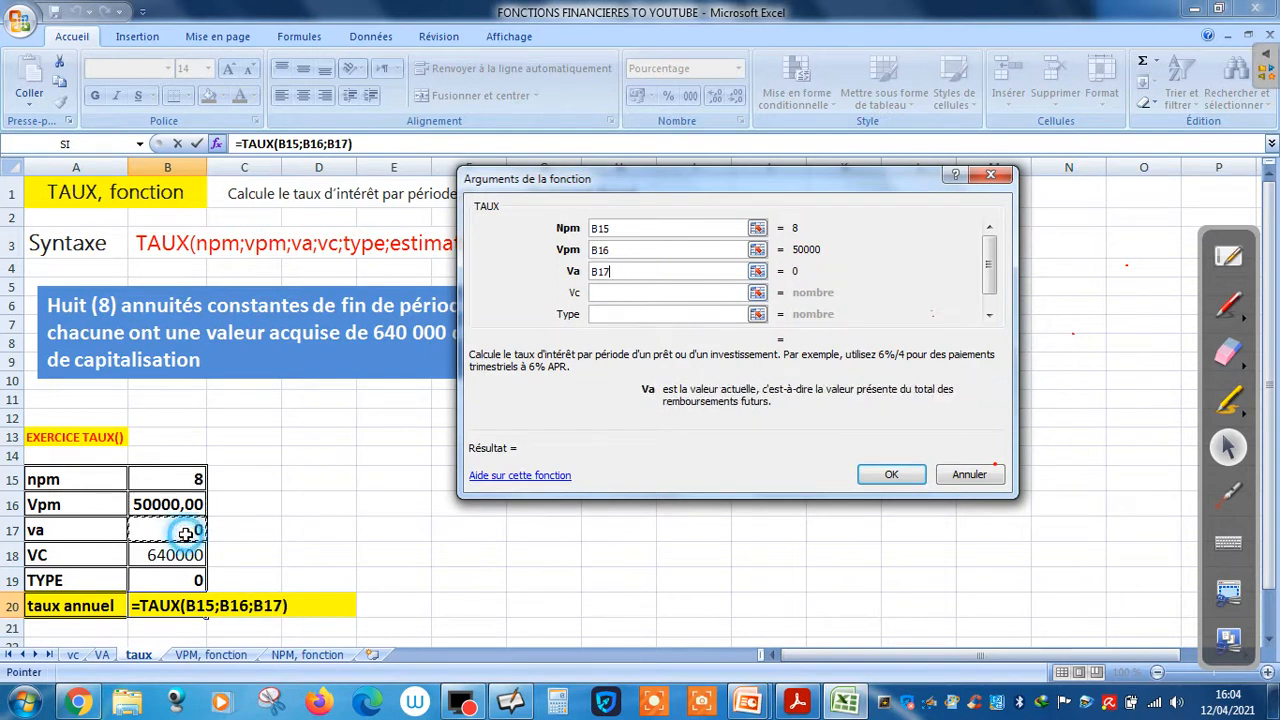
{"action": "left_click", "coordinate": [757, 292]}
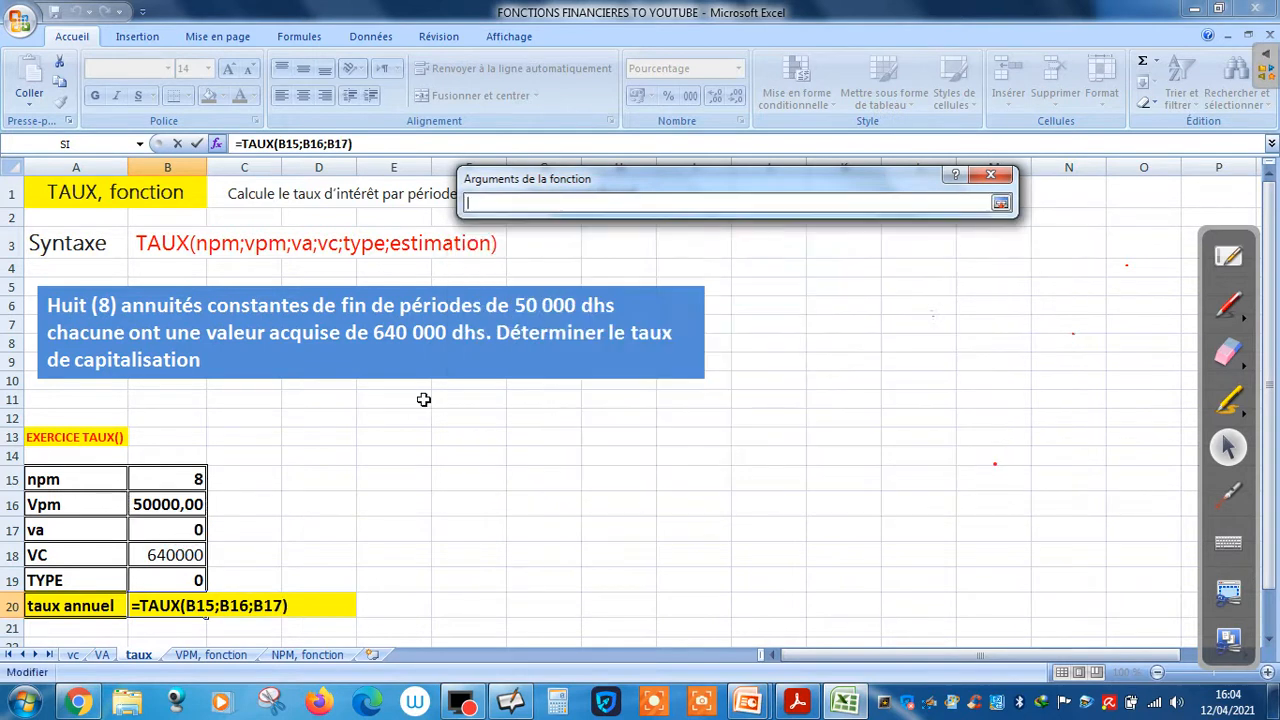
{"action": "left_click", "coordinate": [177, 560]}
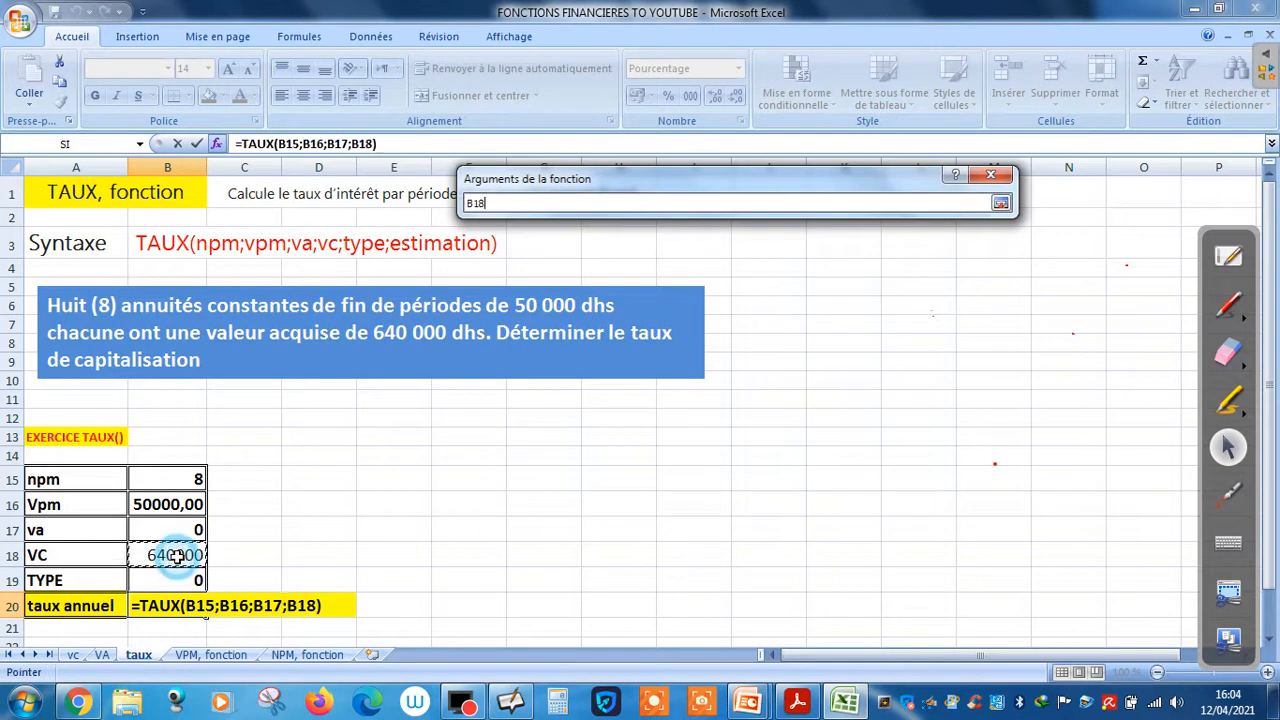
{"action": "left_click", "coordinate": [470, 204]}
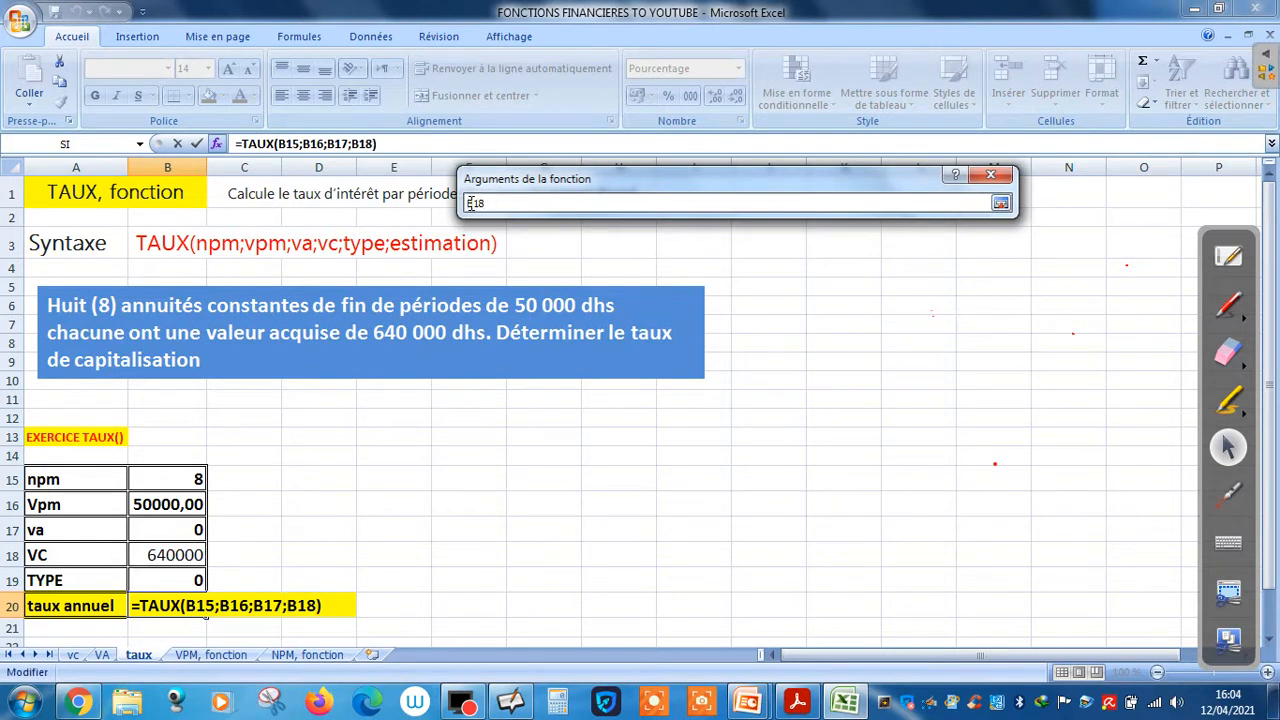
{"action": "type", "text": "-"}
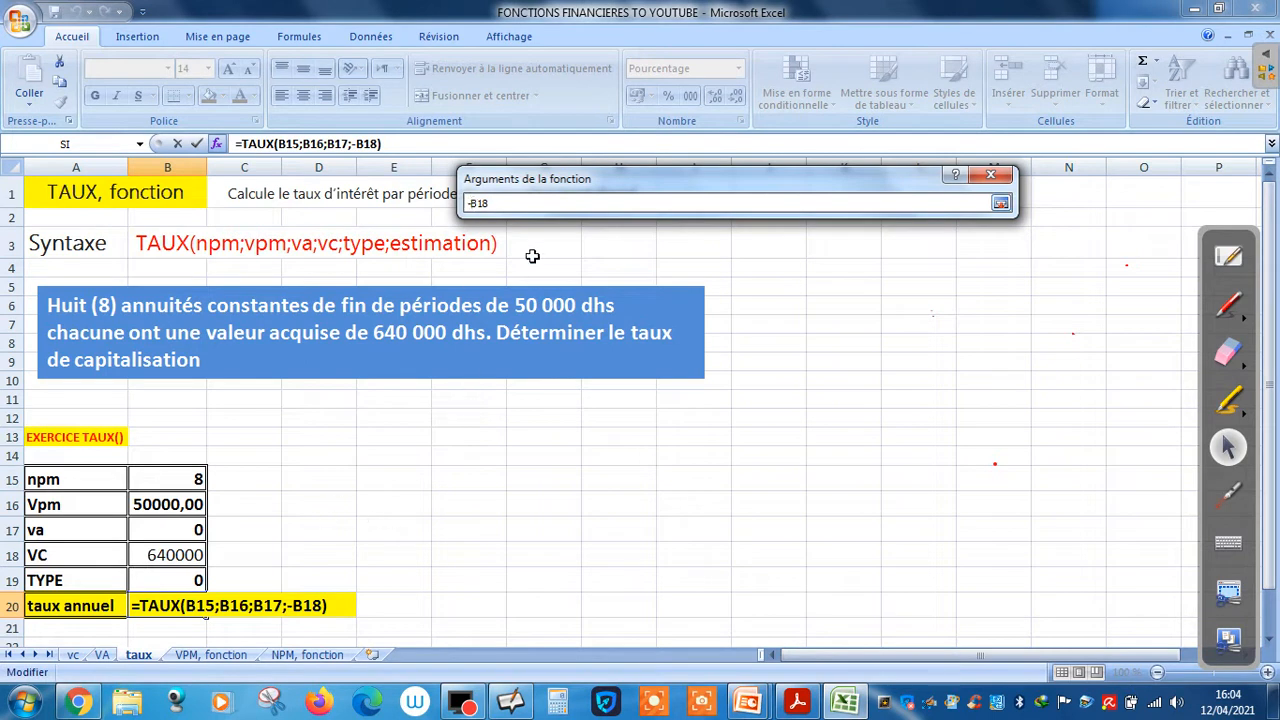
{"action": "left_click", "coordinate": [1001, 203]}
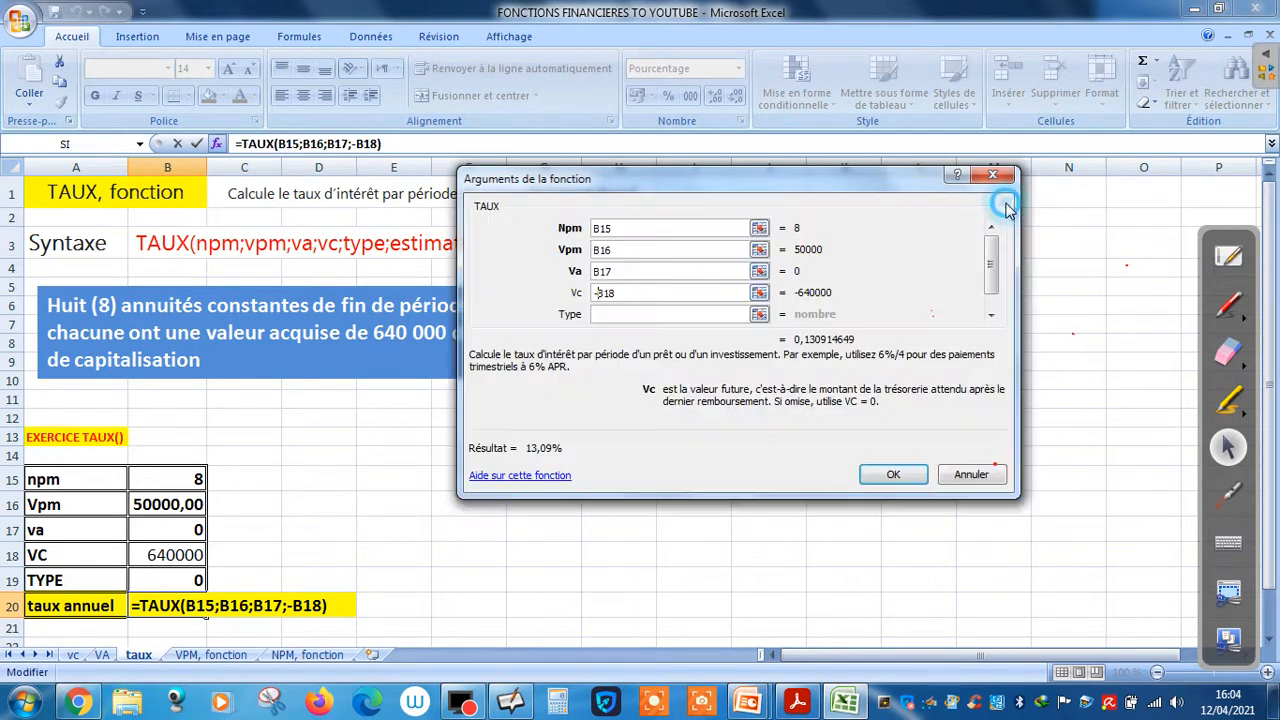
Set the TAUX function's Type argument to cell B19 and enter the completed formula in B20
{"action": "left_click", "coordinate": [628, 316]}
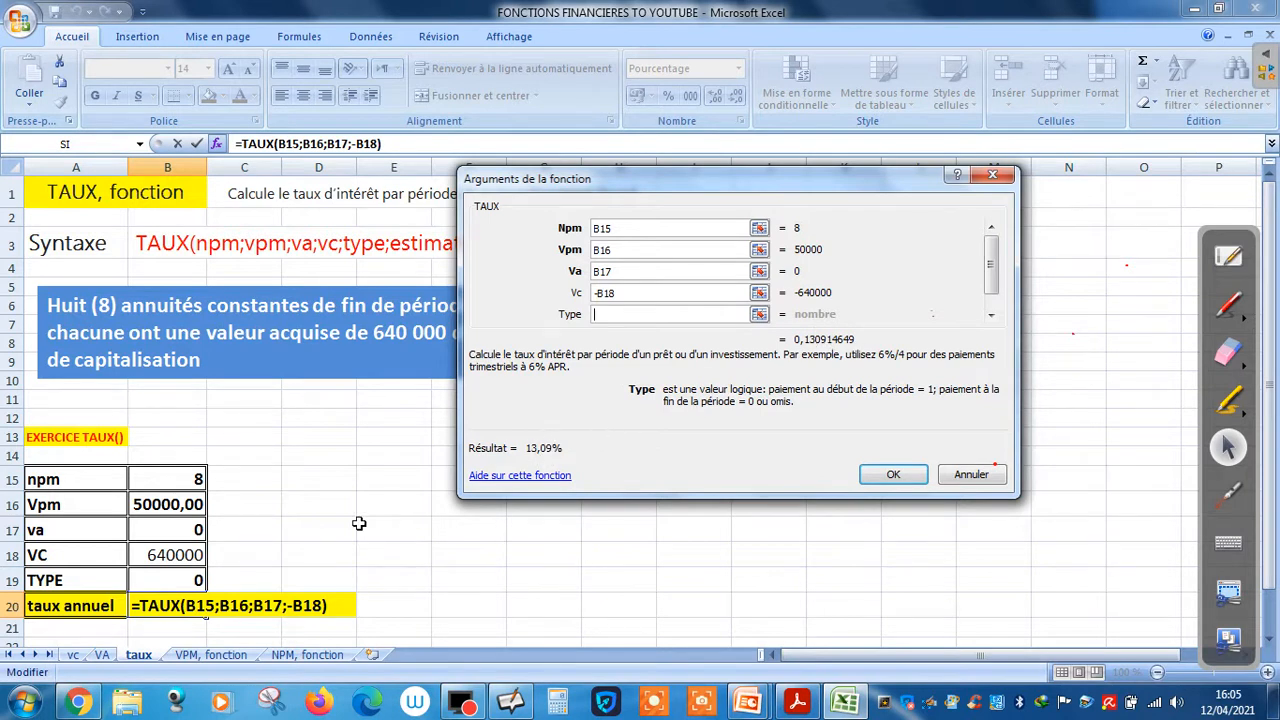
{"action": "left_click", "coordinate": [758, 320]}
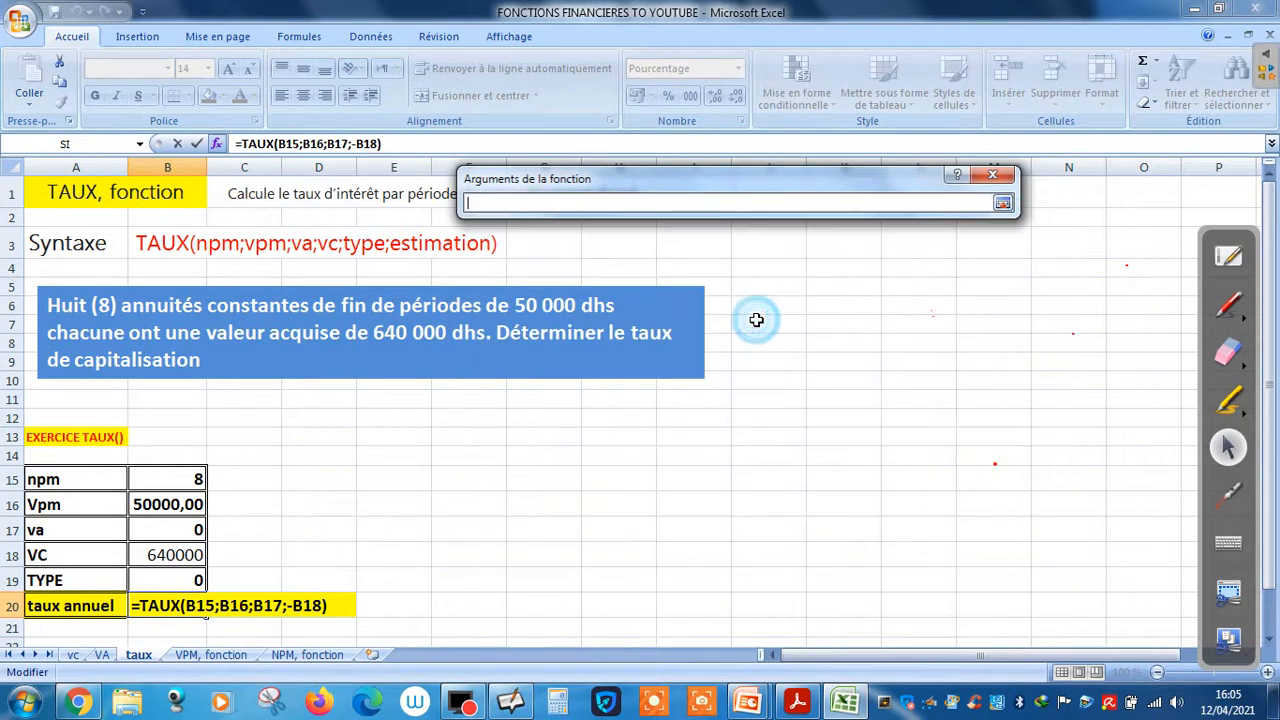
{"action": "left_click", "coordinate": [196, 579]}
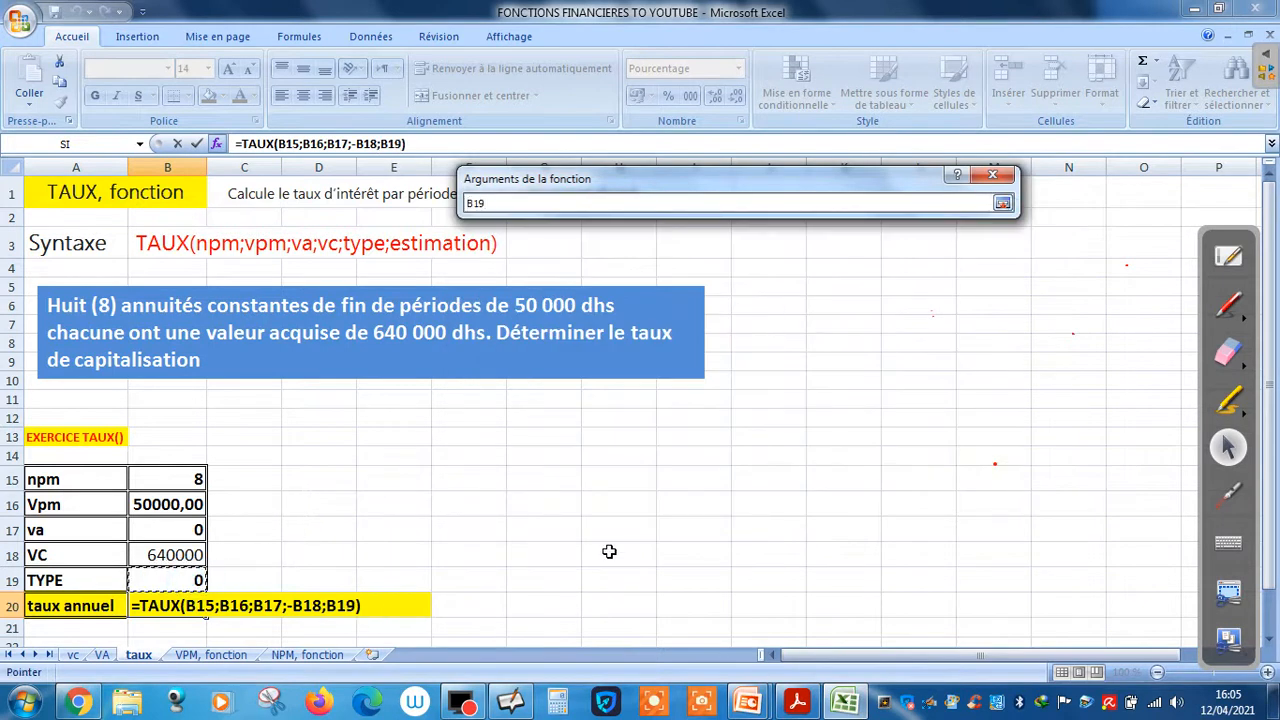
{"action": "key", "text": "Return"}
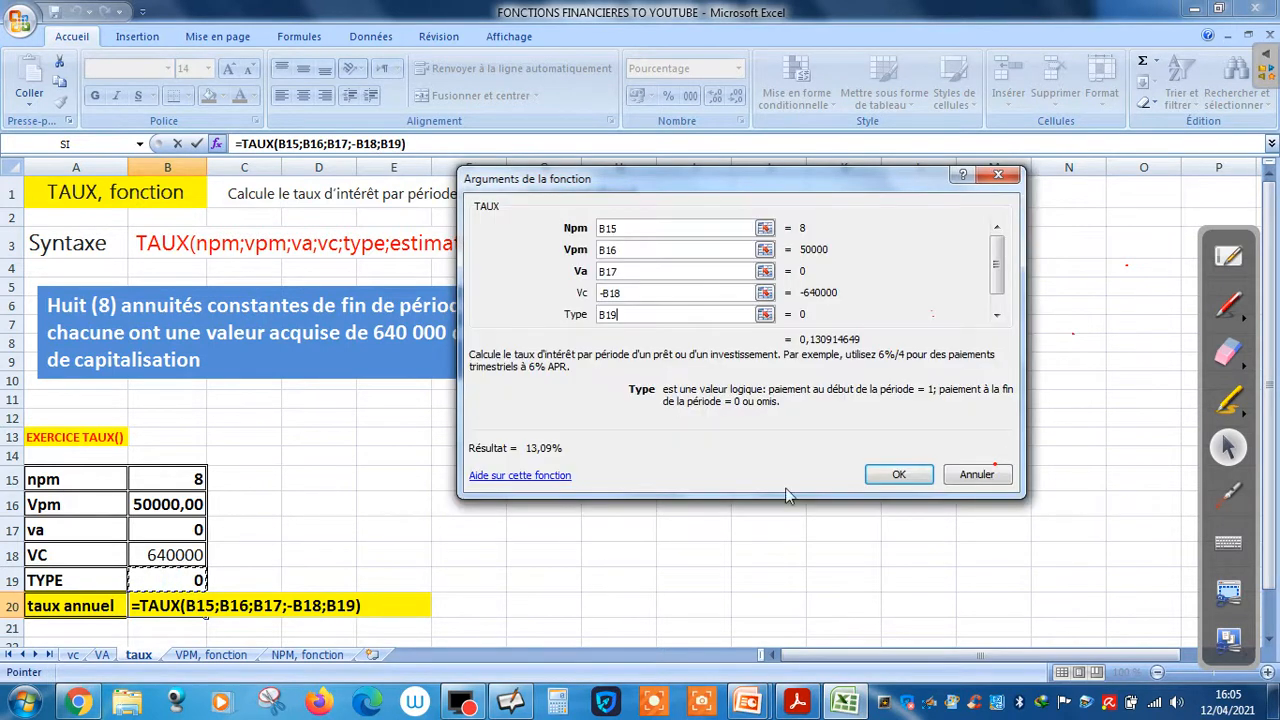
{"action": "left_click", "coordinate": [872, 472]}
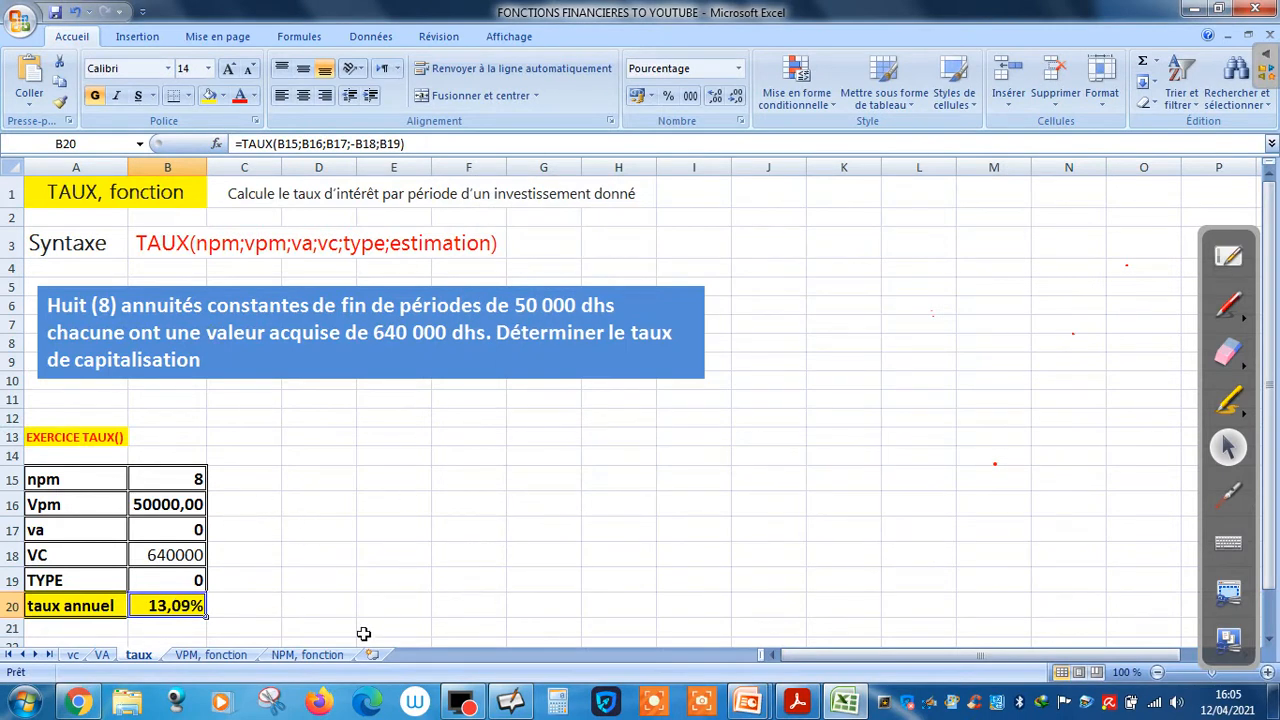
Switch to the VPM, fonction worksheet
{"action": "left_click", "coordinate": [210, 655]}
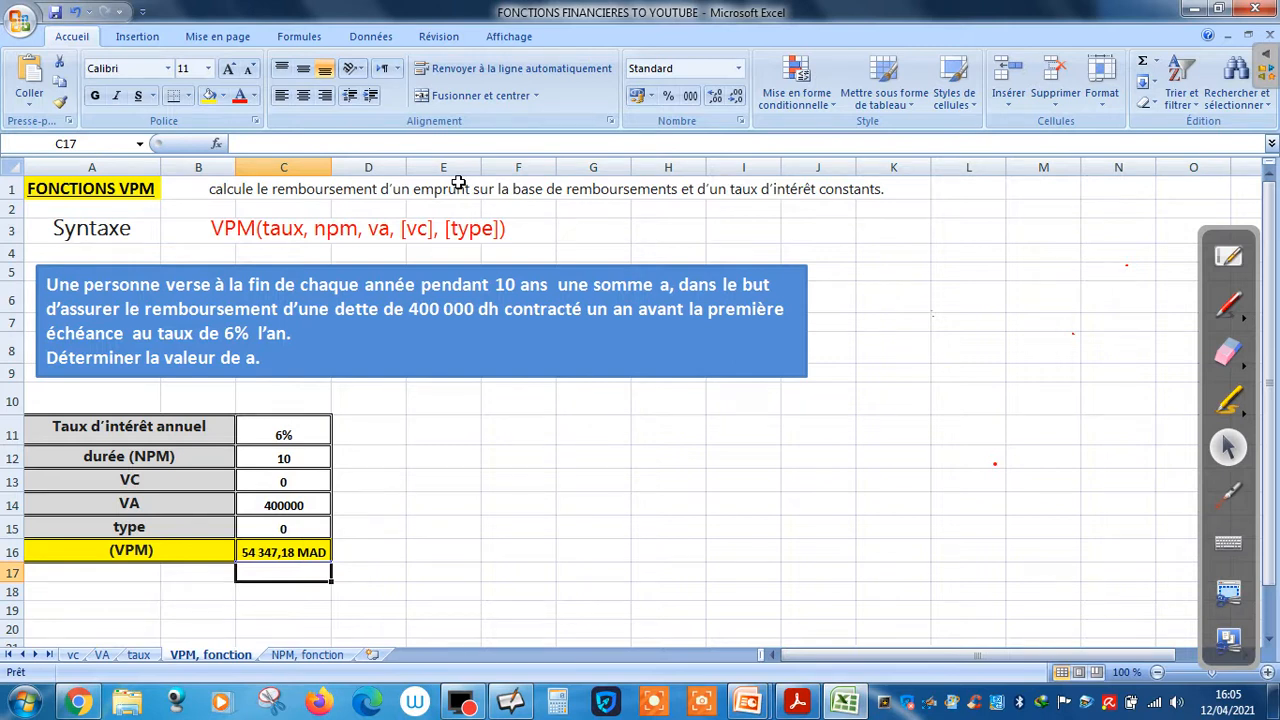
{"action": "left_click", "coordinate": [211, 229]}
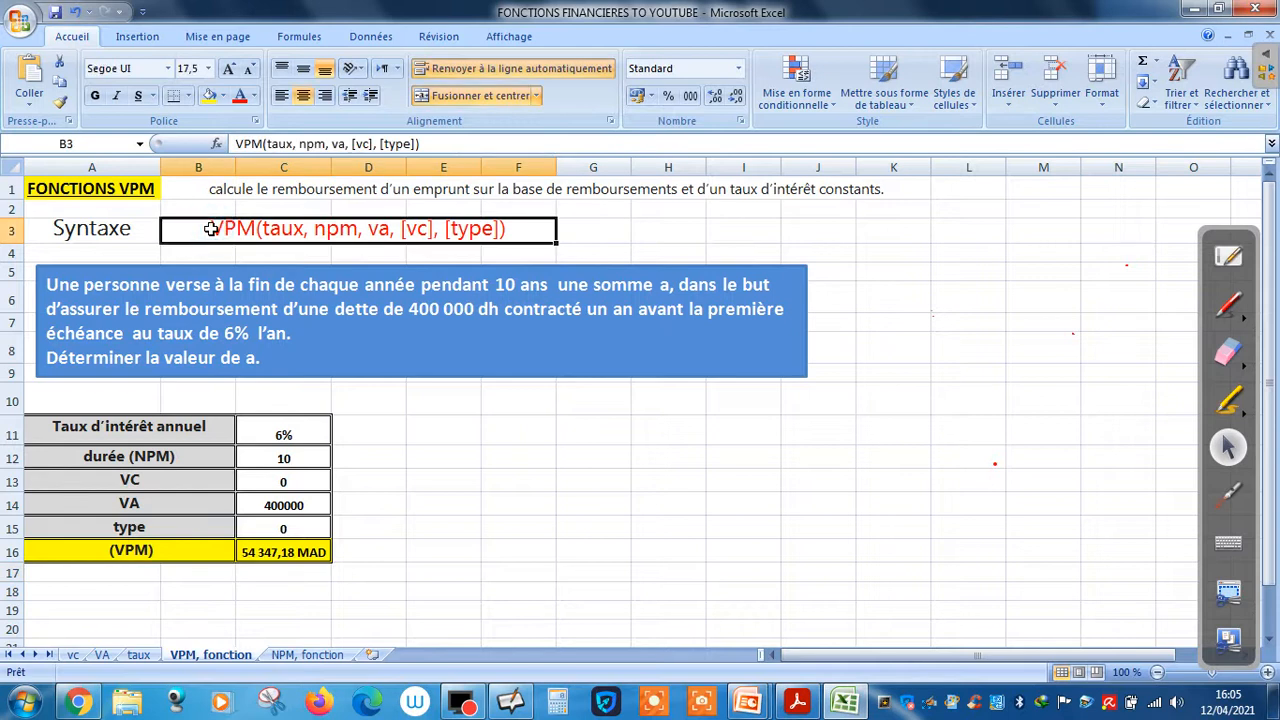
{"action": "left_click", "coordinate": [236, 143]}
{"action": "type", "text": "="}
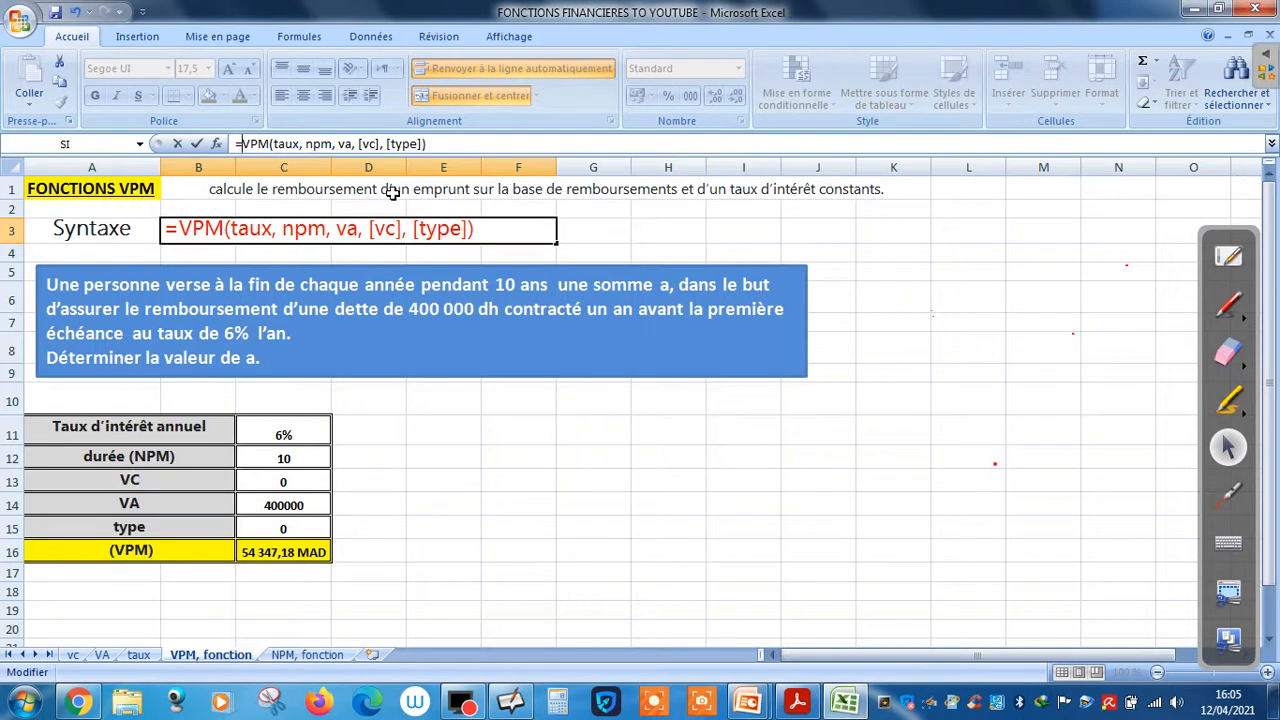
{"action": "key", "text": "BackSpace"}
{"action": "key", "text": "Return"}
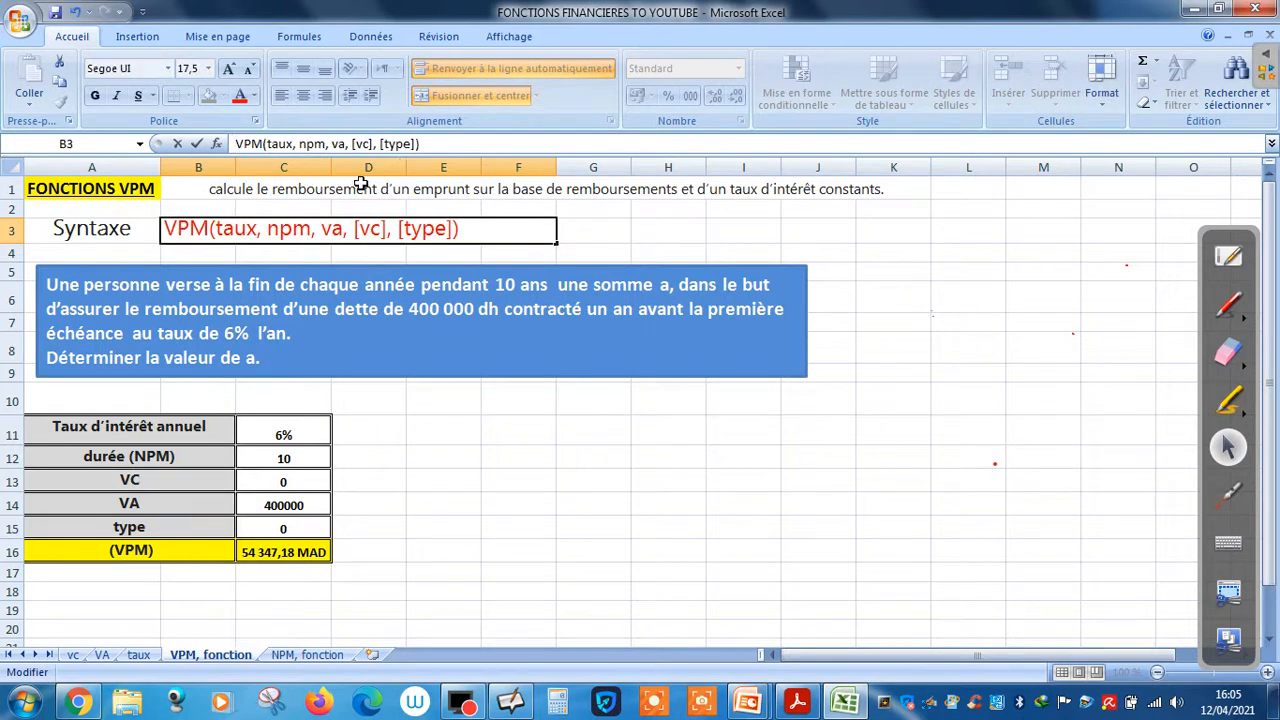
Annotate the 400 000 dh debt in the problem statement with a handwritten, underlined V0 in red pen
{"action": "left_click", "coordinate": [267, 272]}
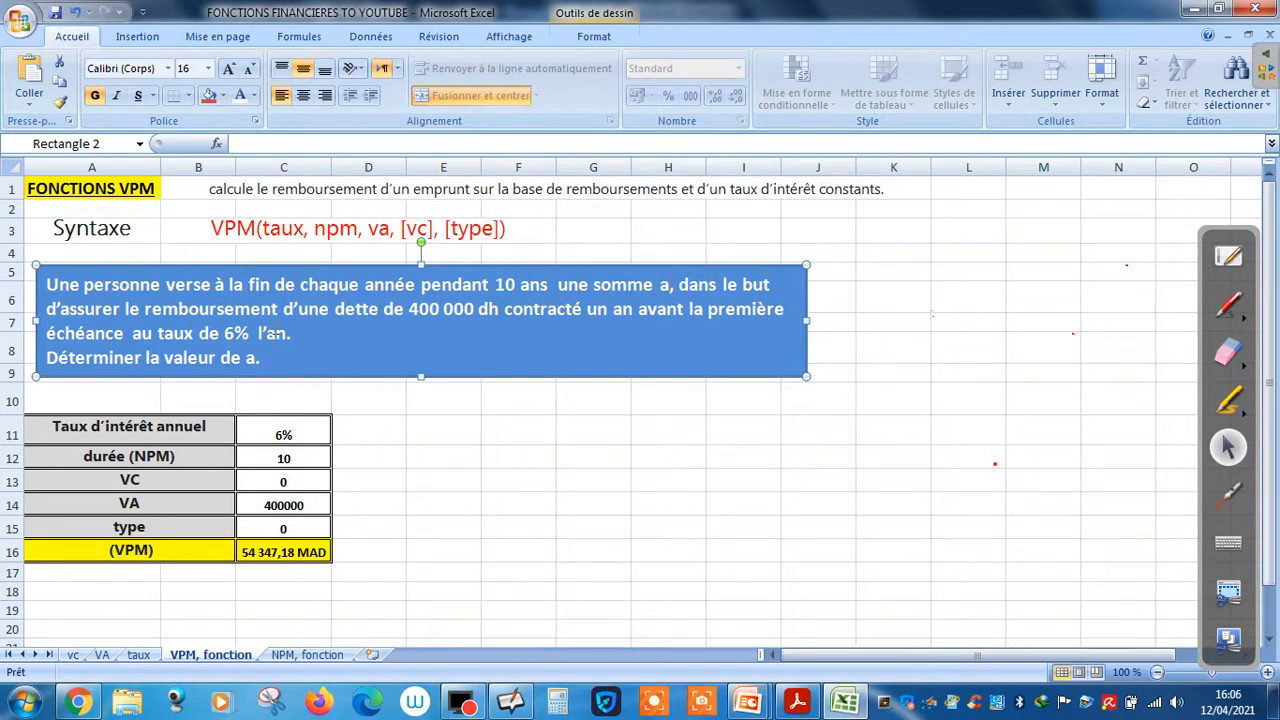
{"action": "left_click_drag", "start_coordinate": [408, 309], "coordinate": [476, 310]}
{"action": "left_click", "coordinate": [1226, 306]}
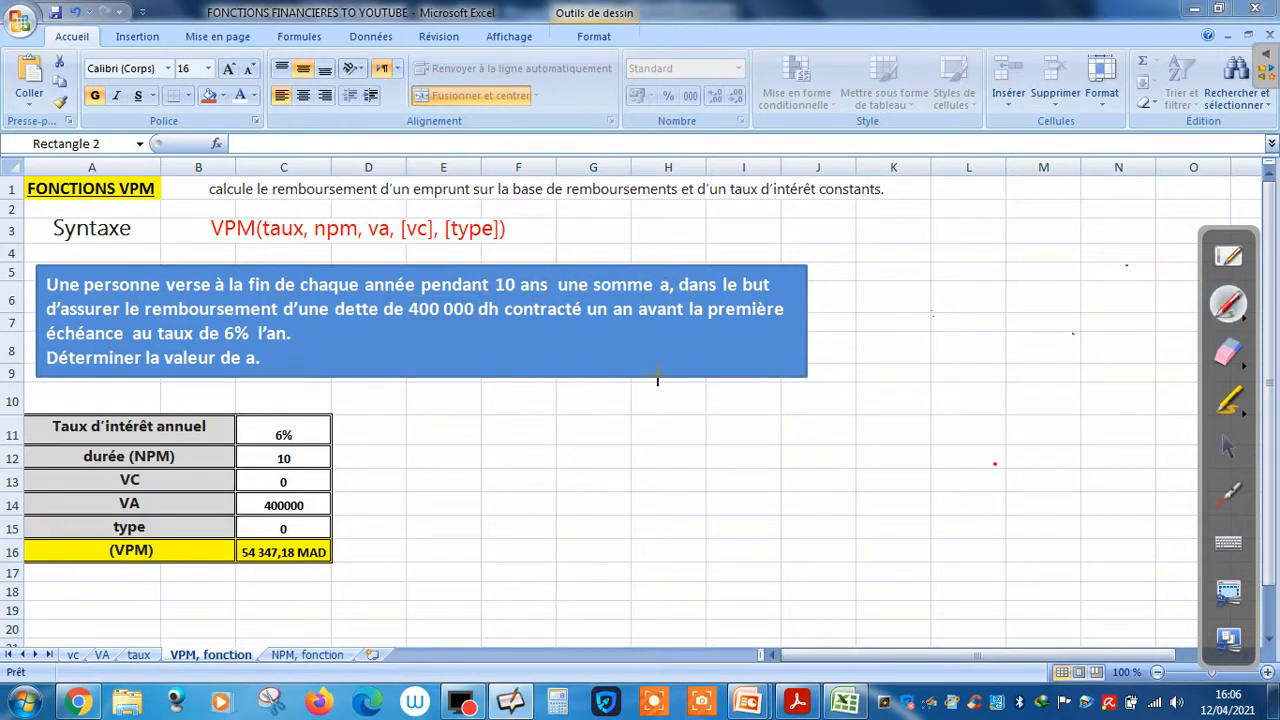
{"action": "left_click_drag", "start_coordinate": [430, 346], "coordinate": [446, 345]}
{"action": "left_click_drag", "start_coordinate": [432, 322], "coordinate": [466, 340]}
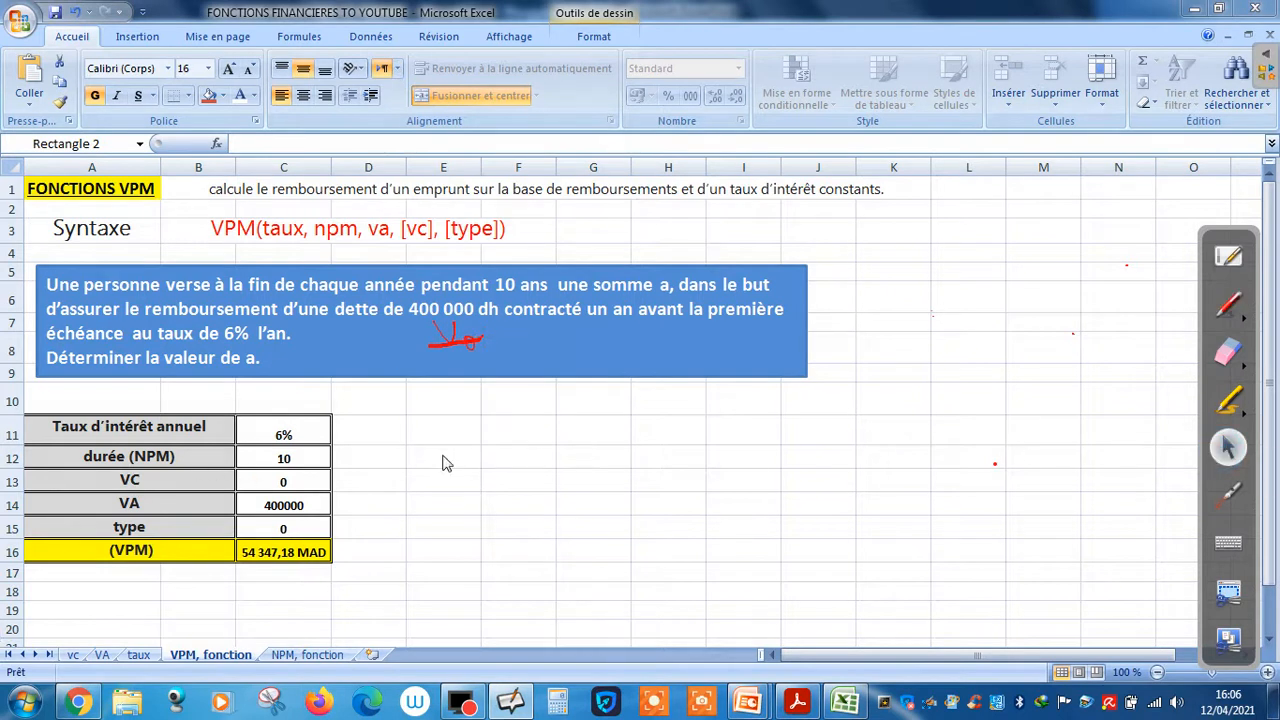
Examine the annual rate, duration, VC, VA and type values in cells C11 to C15
{"action": "left_click", "coordinate": [280, 432]}
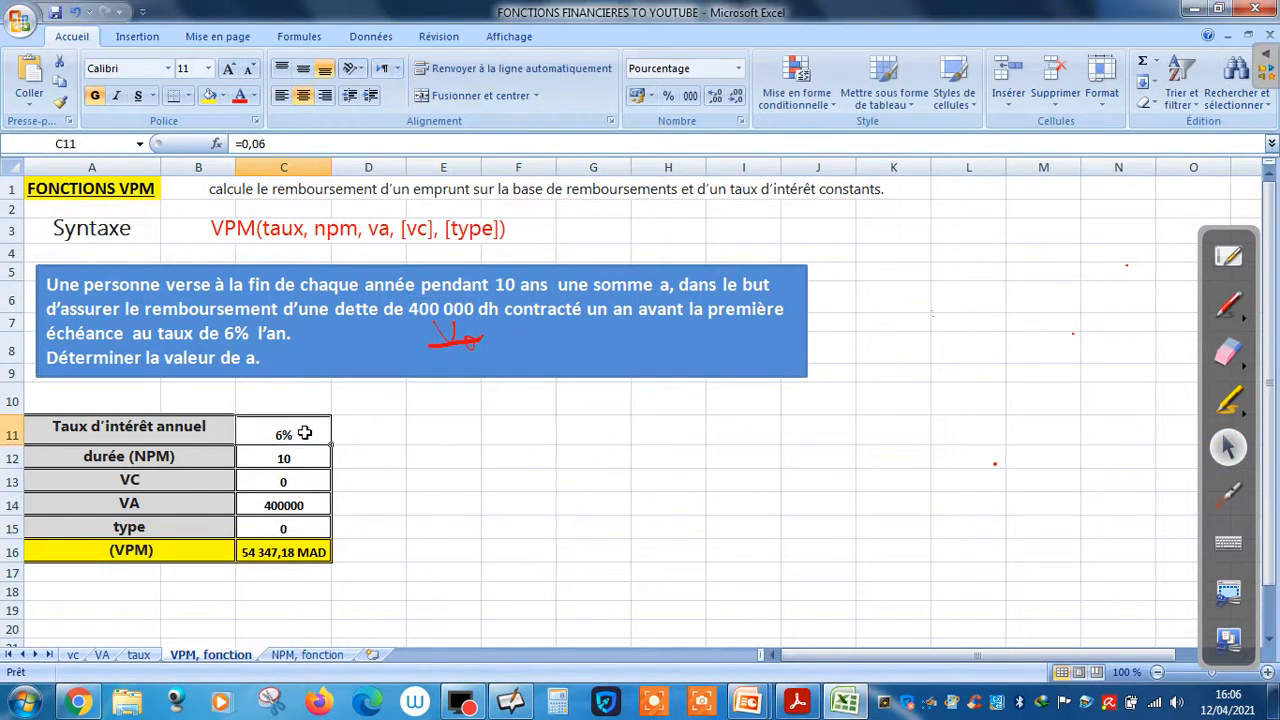
{"action": "left_click", "coordinate": [286, 460]}
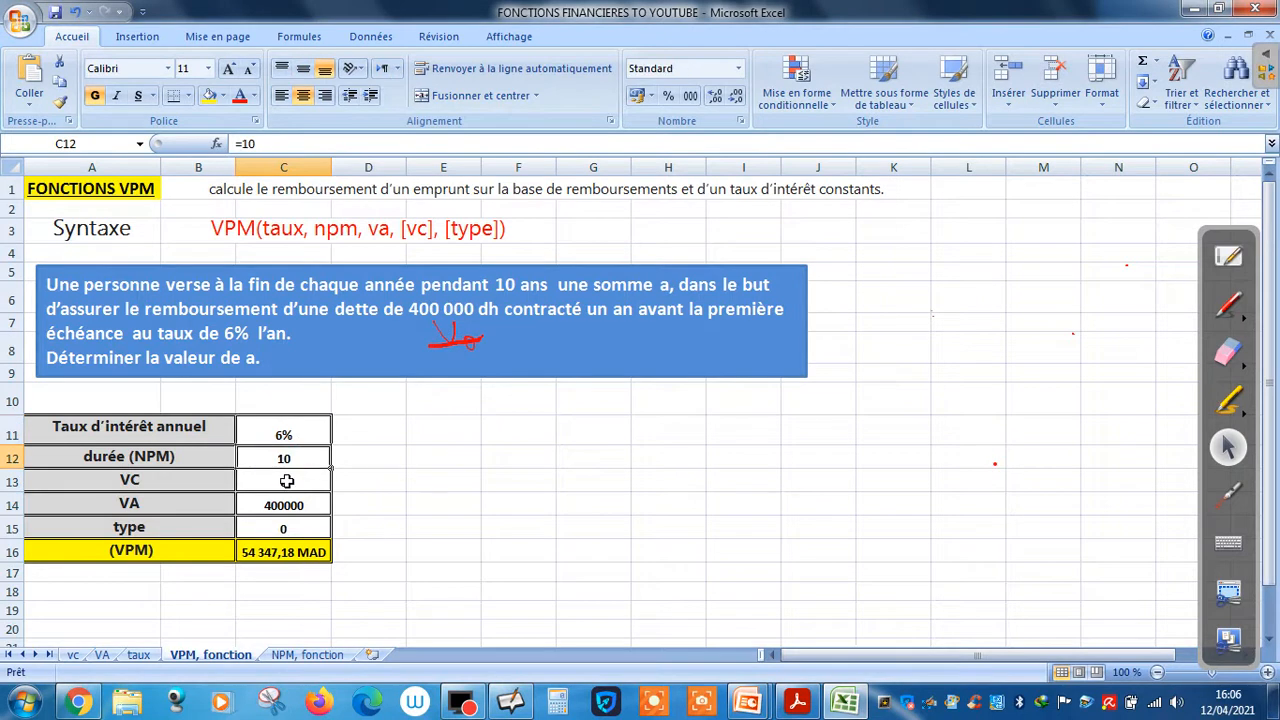
{"action": "left_click", "coordinate": [286, 481]}
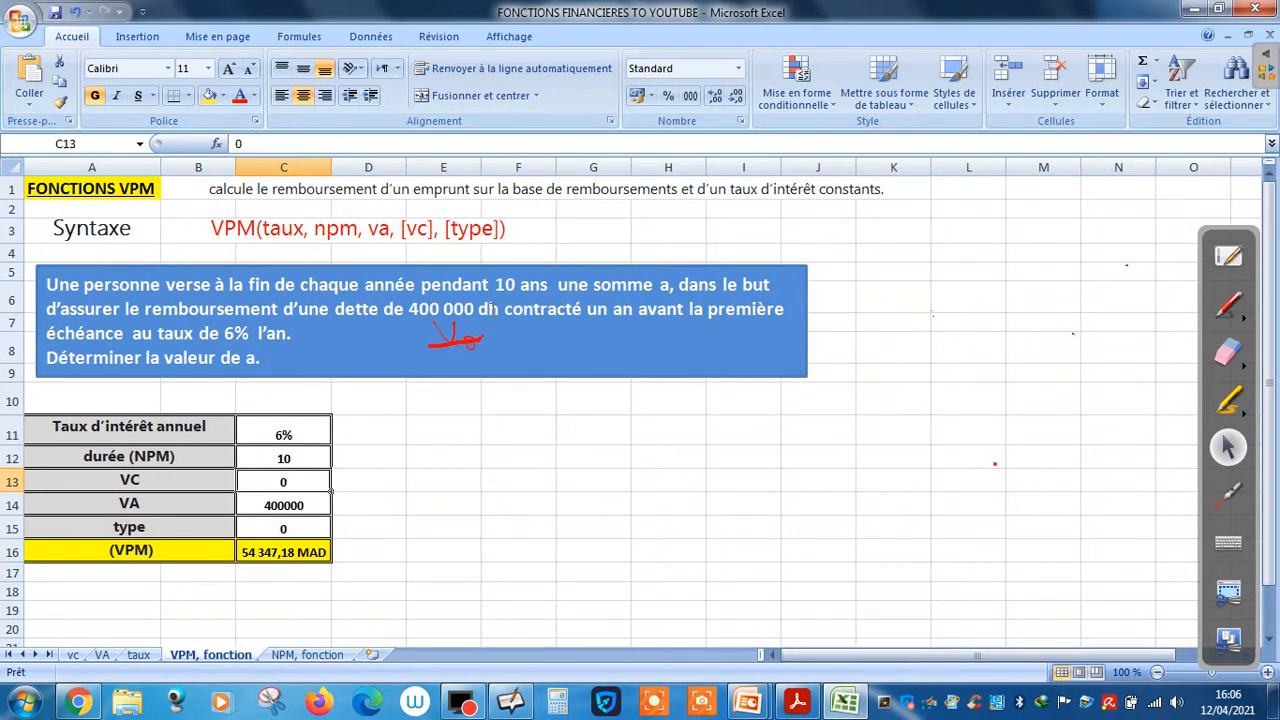
{"action": "left_click", "coordinate": [292, 499]}
{"action": "left_click", "coordinate": [286, 528]}
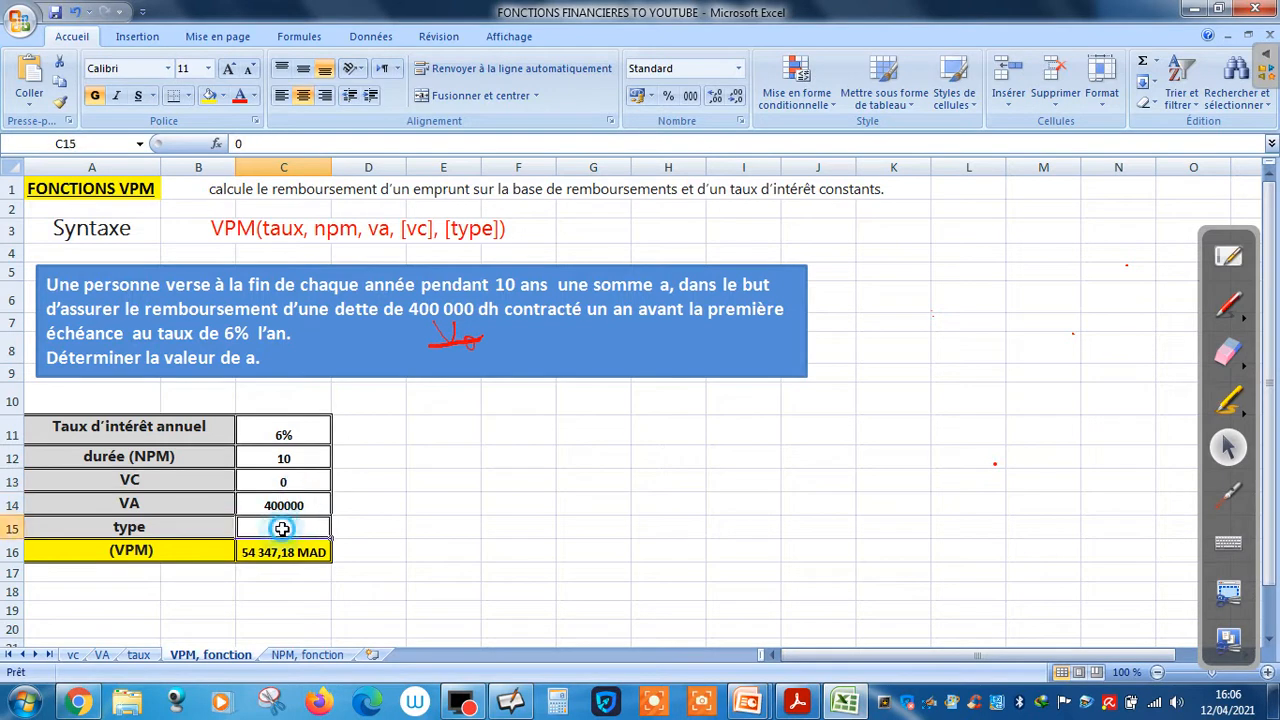
Replace the formula in the (VPM) cell C16 with the VPM function and open its function arguments
{"action": "left_click", "coordinate": [296, 552]}
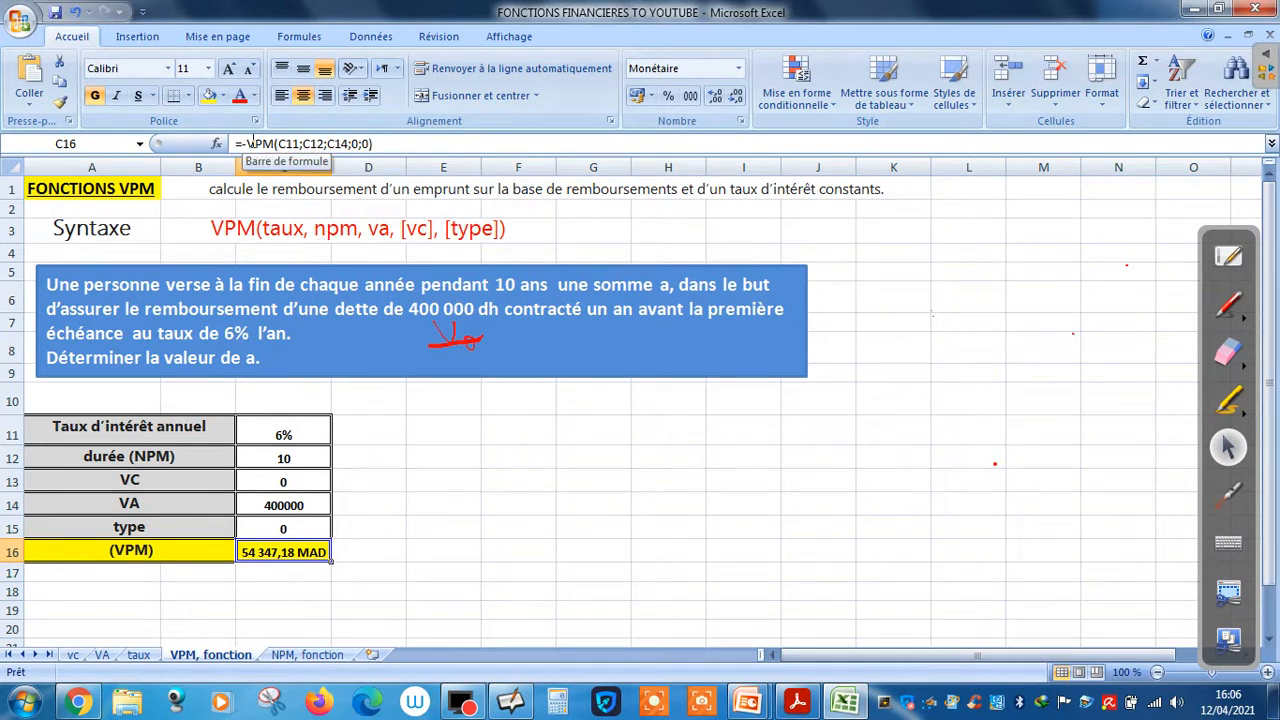
{"action": "left_click", "coordinate": [389, 144]}
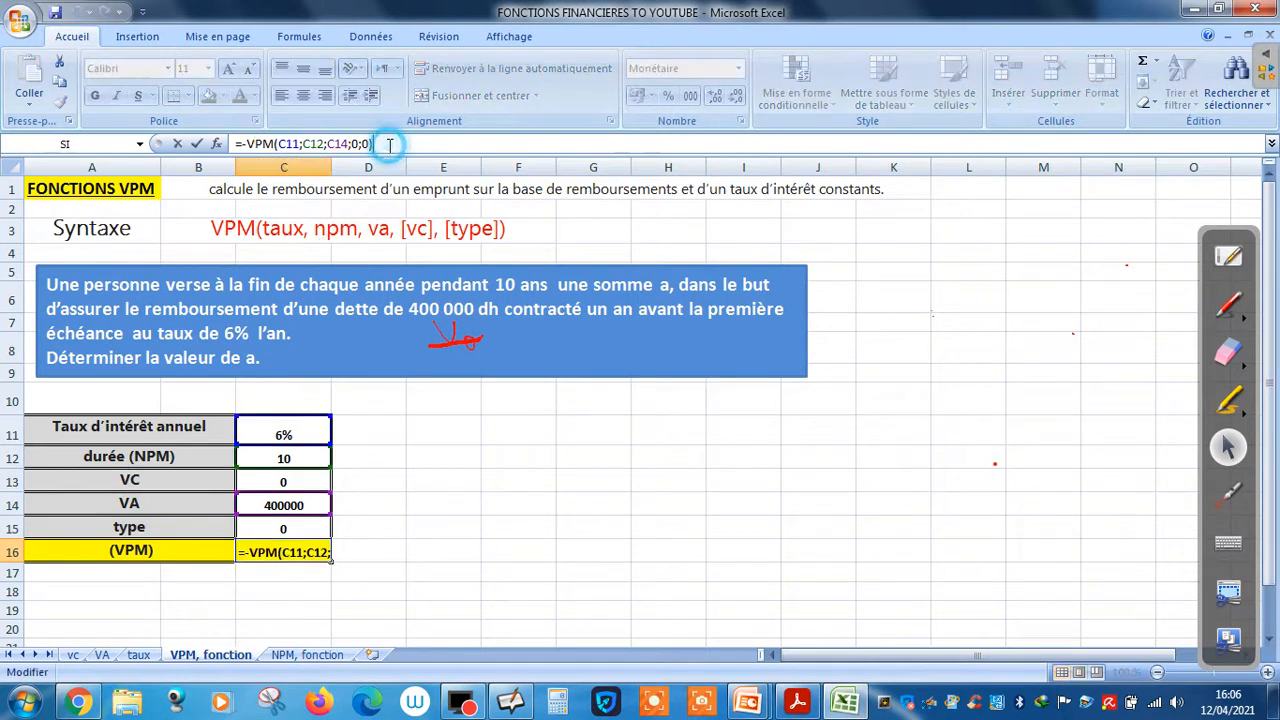
{"action": "key", "text": "BackSpace"}
{"action": "key", "text": "BackSpace"}
{"action": "key", "text": "BackSpace"}
{"action": "key", "text": "BackSpace"}
{"action": "key", "text": "BackSpace"}
{"action": "key", "text": "BackSpace"}
{"action": "key", "text": "BackSpace"}
{"action": "key", "text": "BackSpace"}
{"action": "key", "text": "BackSpace"}
{"action": "key", "text": "BackSpace"}
{"action": "key", "text": "BackSpace"}
{"action": "key", "text": "BackSpace"}
{"action": "key", "text": "BackSpace"}
{"action": "key", "text": "BackSpace"}
{"action": "key", "text": "BackSpace"}
{"action": "key", "text": "BackSpace"}
{"action": "key", "text": "BackSpace"}
{"action": "key", "text": "BackSpace"}
{"action": "key", "text": "BackSpace"}
{"action": "key", "text": "BackSpace"}
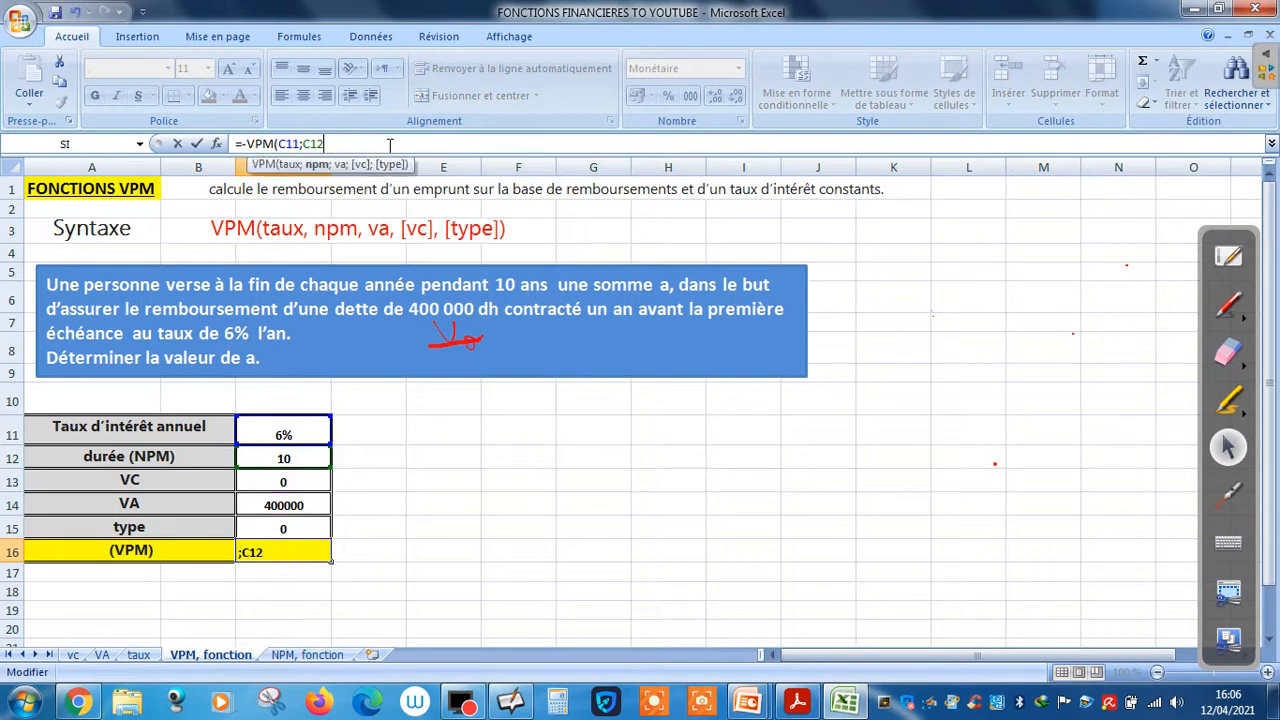
{"action": "type", "text": "-"}
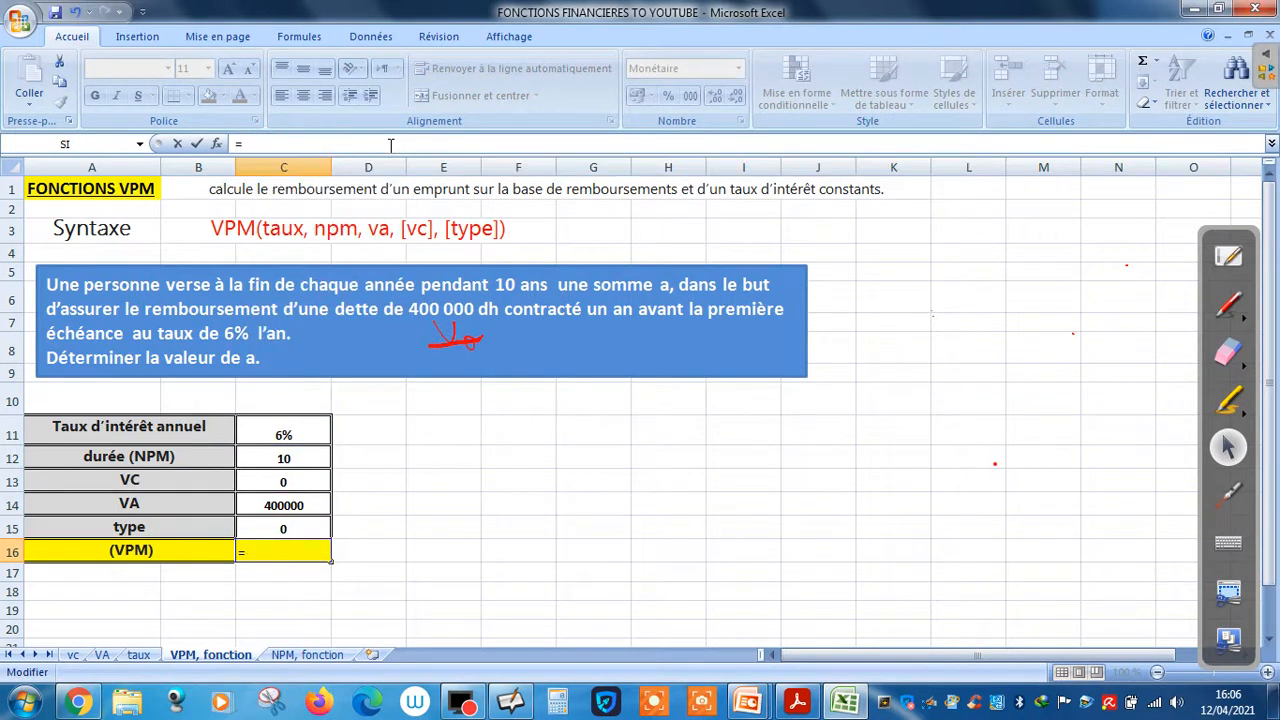
{"action": "type", "text": "vpm"}
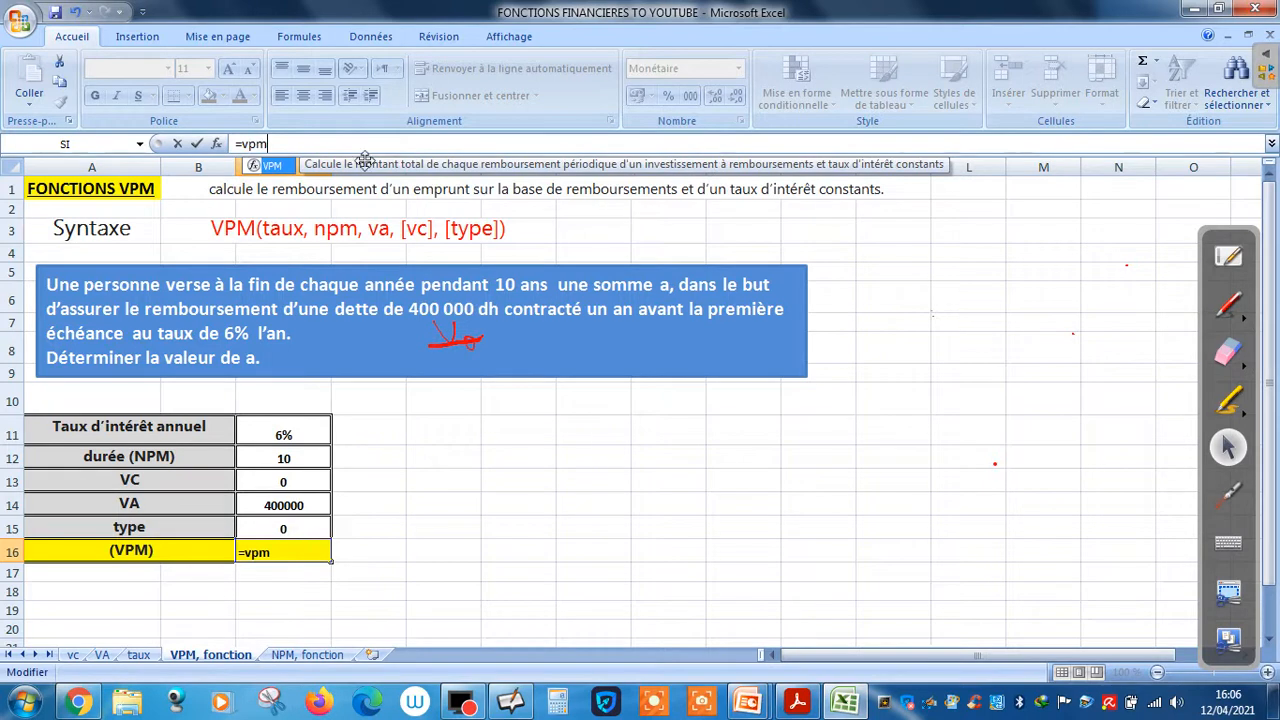
{"action": "double_click", "coordinate": [273, 168]}
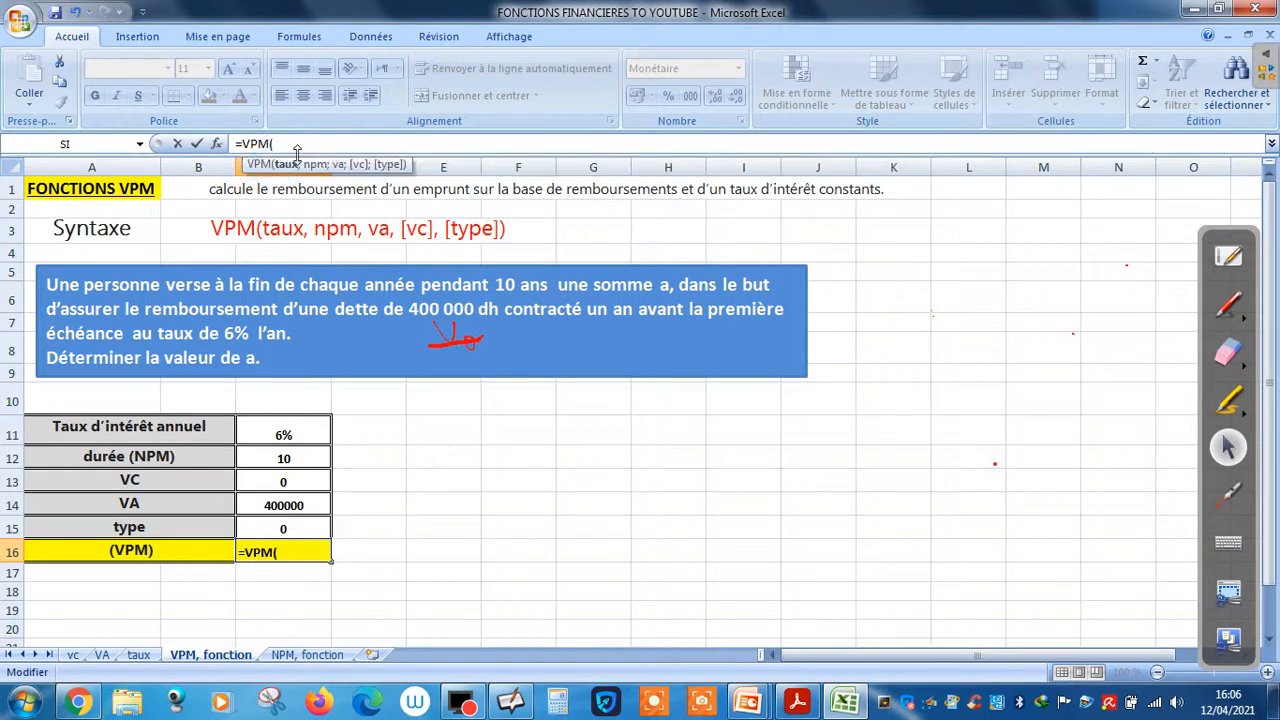
{"action": "left_click", "coordinate": [216, 144]}
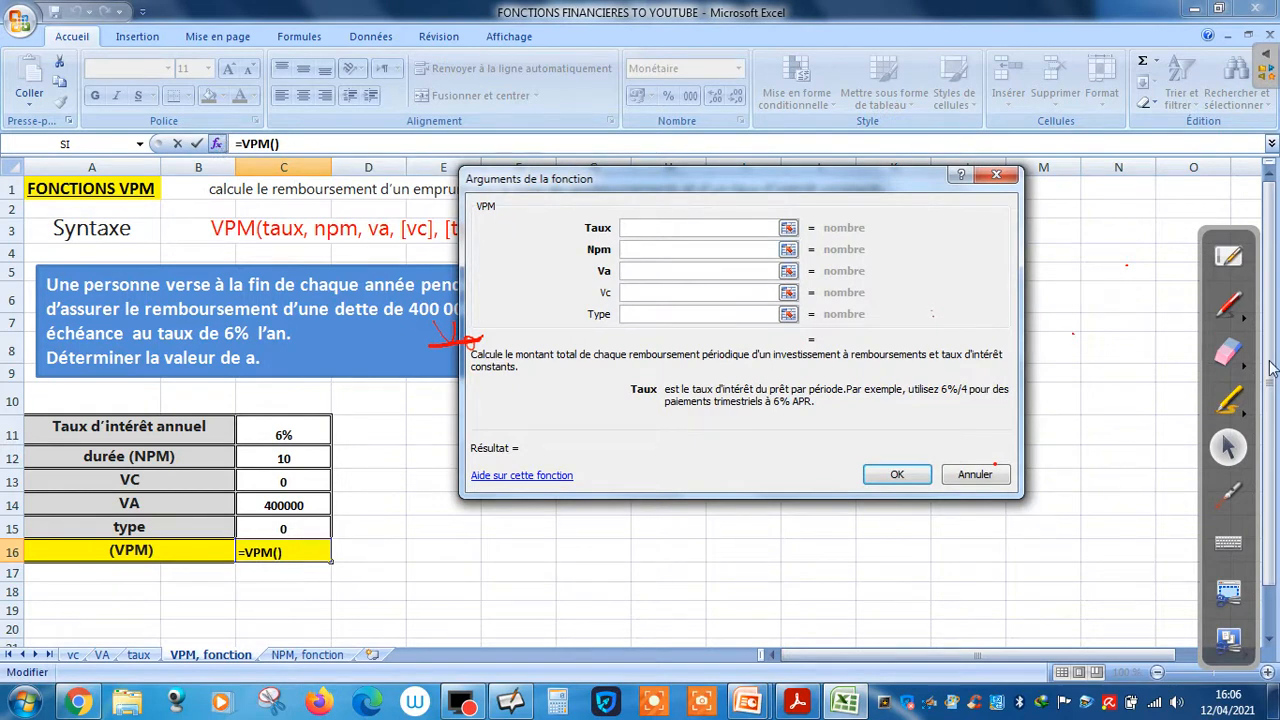
Erase the red handwriting below the debt amount and return to the normal pointer
{"action": "left_click", "coordinate": [1228, 352]}
{"action": "left_click_drag", "start_coordinate": [475, 330], "coordinate": [431, 318]}
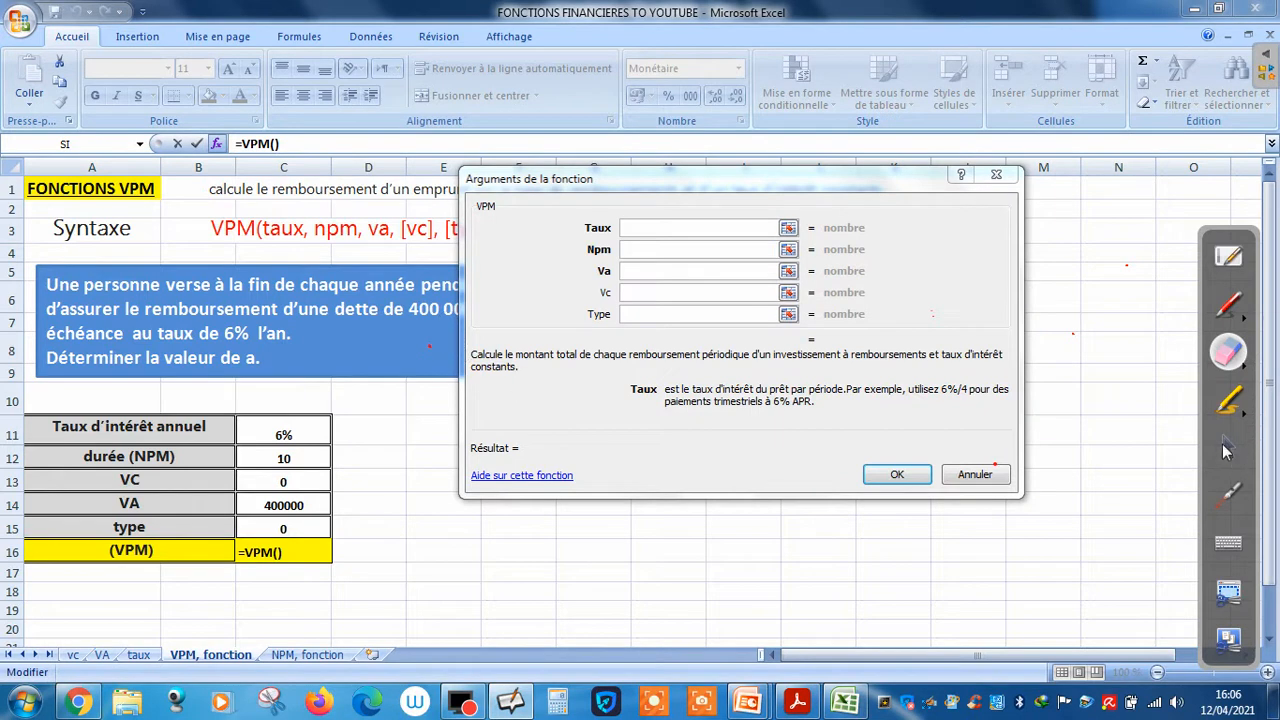
{"action": "left_click", "coordinate": [1228, 447]}
Set the VPM function's Taux argument to the annual interest rate in cell C11
{"action": "left_click", "coordinate": [788, 229]}
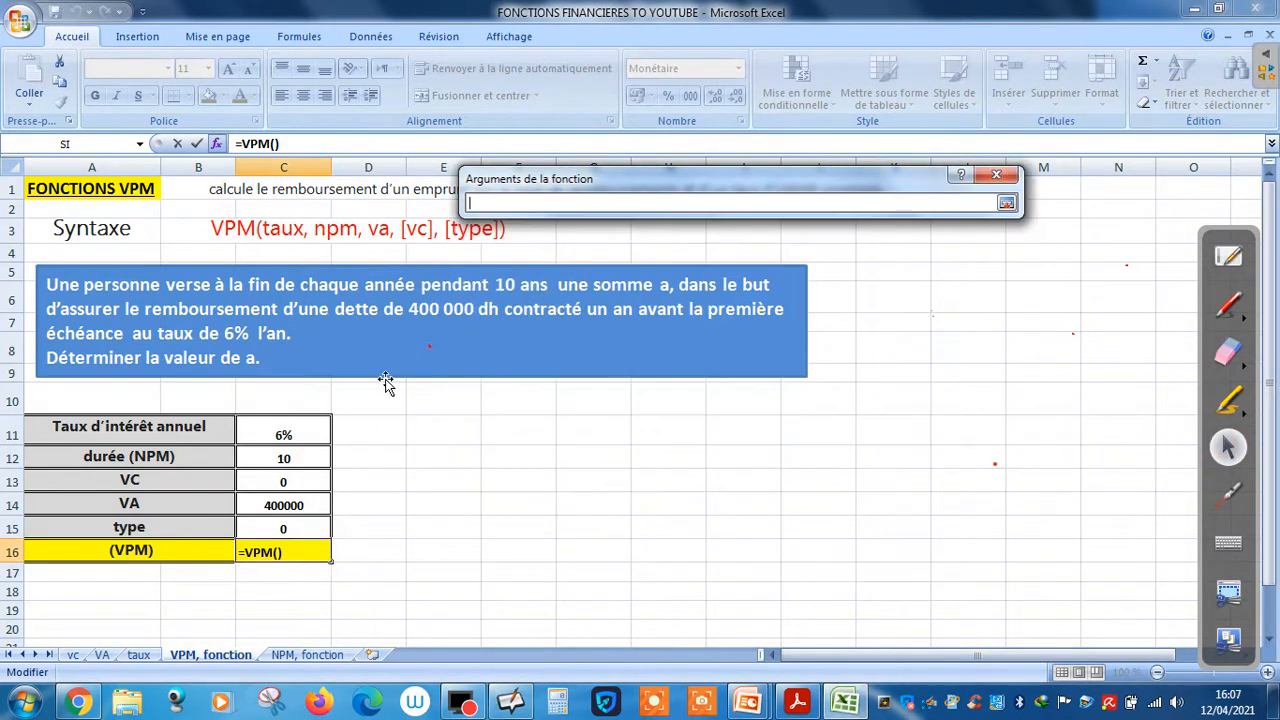
{"action": "left_click", "coordinate": [301, 429]}
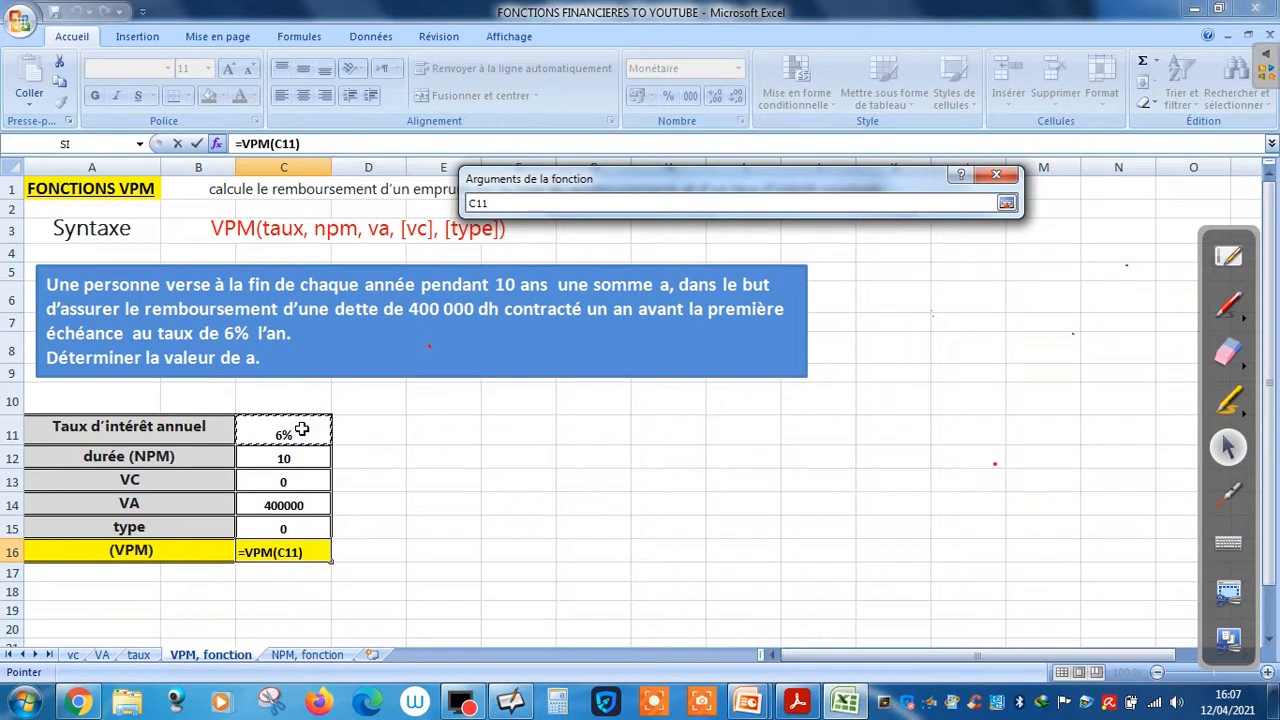
{"action": "key", "text": "Return"}
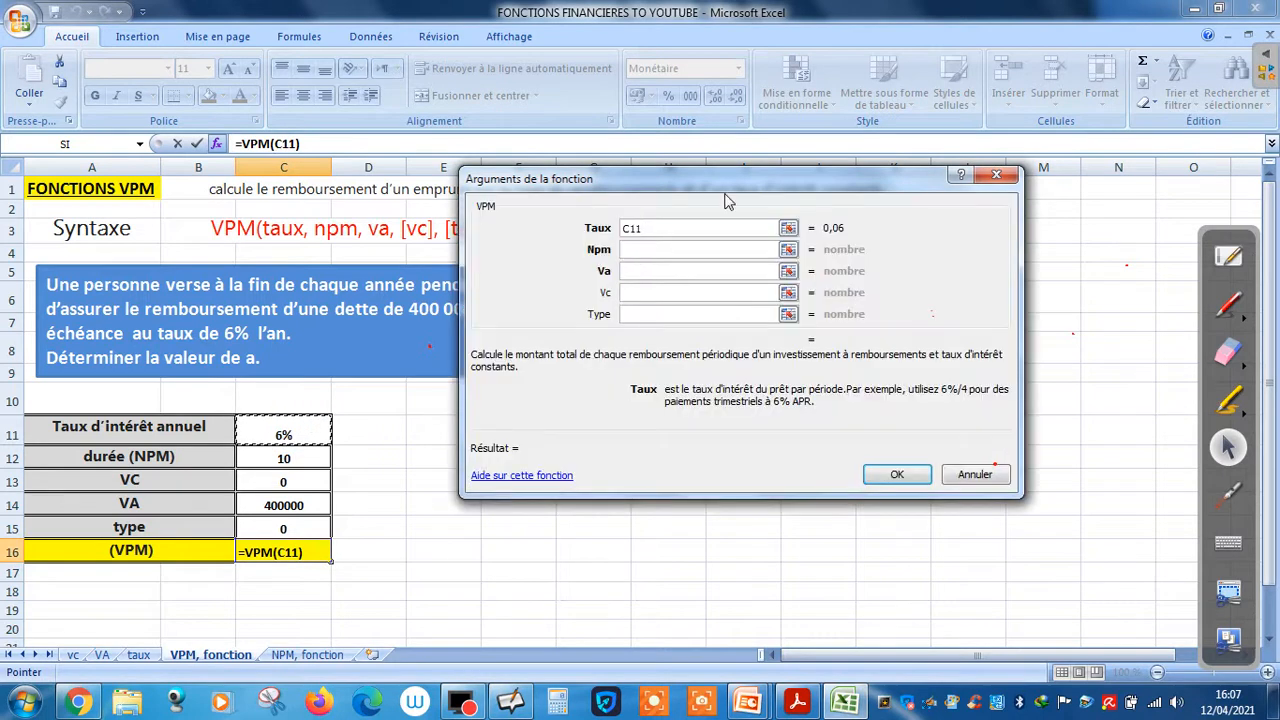
{"action": "left_click", "coordinate": [647, 250]}
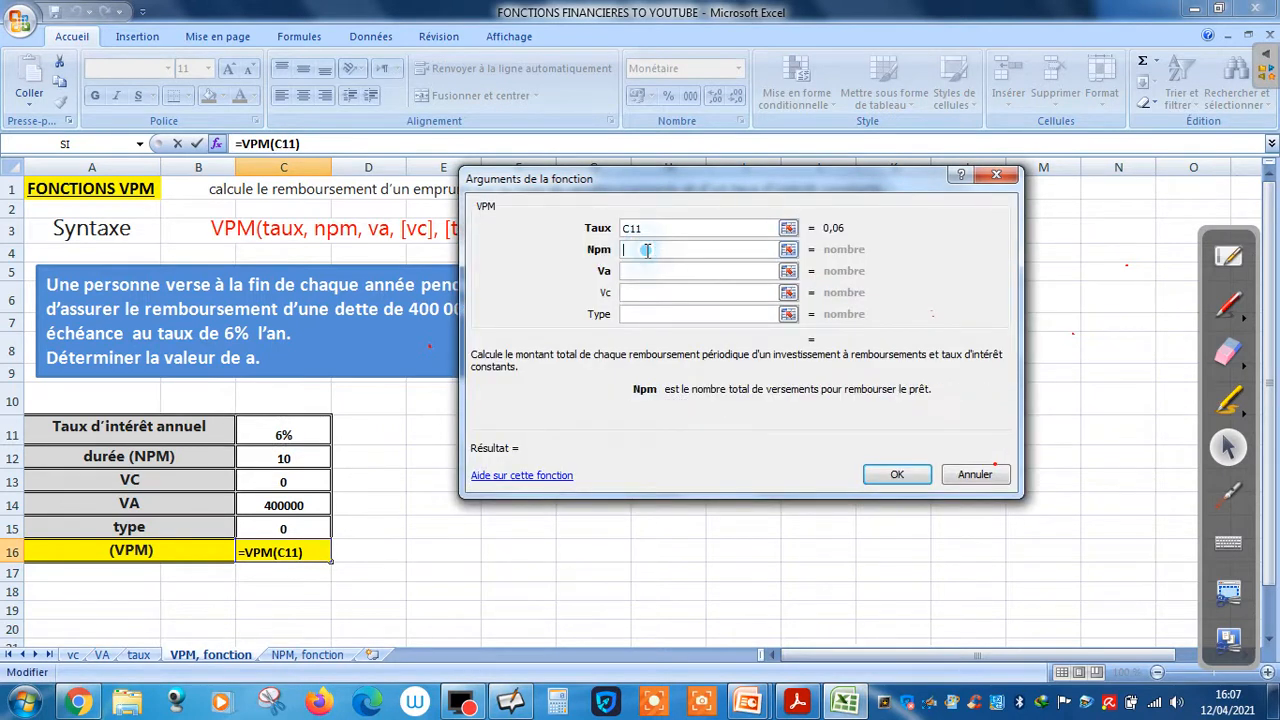
{"action": "left_click", "coordinate": [302, 458]}
{"action": "key", "text": "Return"}
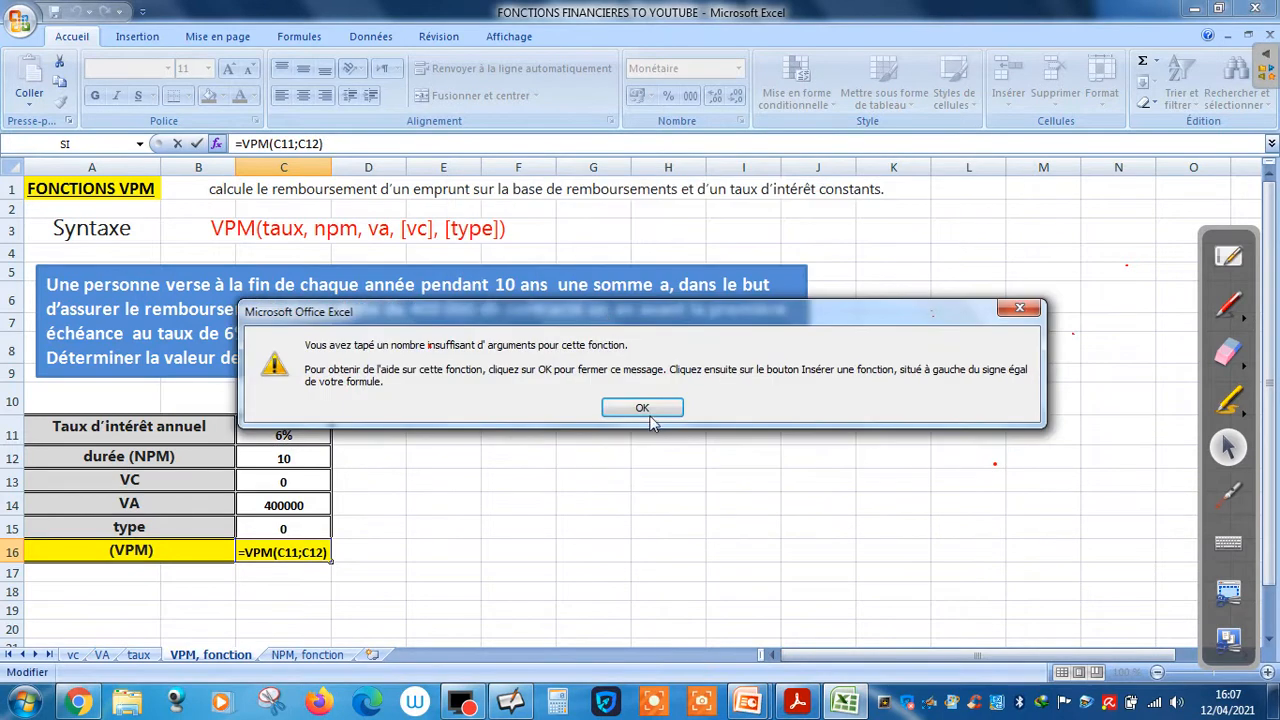
{"action": "left_click", "coordinate": [646, 405]}
{"action": "left_click", "coordinate": [284, 458]}
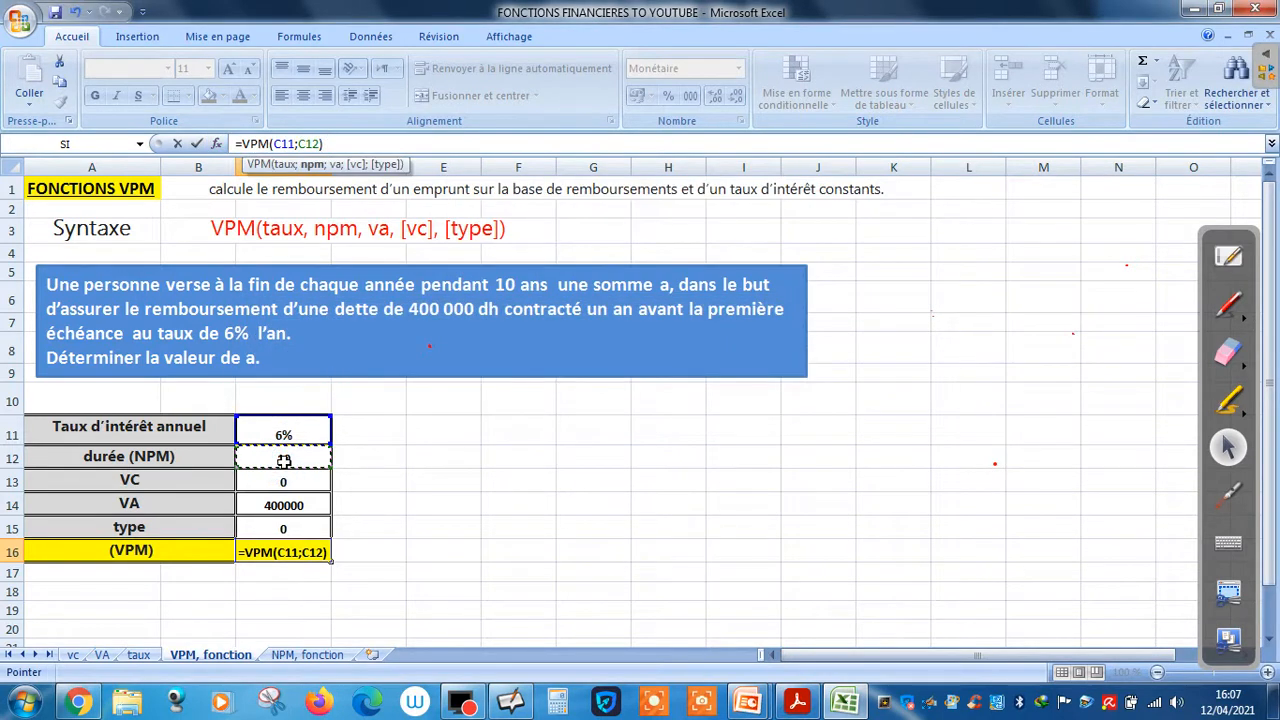
{"action": "key", "text": "BackSpace"}
{"action": "key", "text": "BackSpace"}
{"action": "key", "text": "BackSpace"}
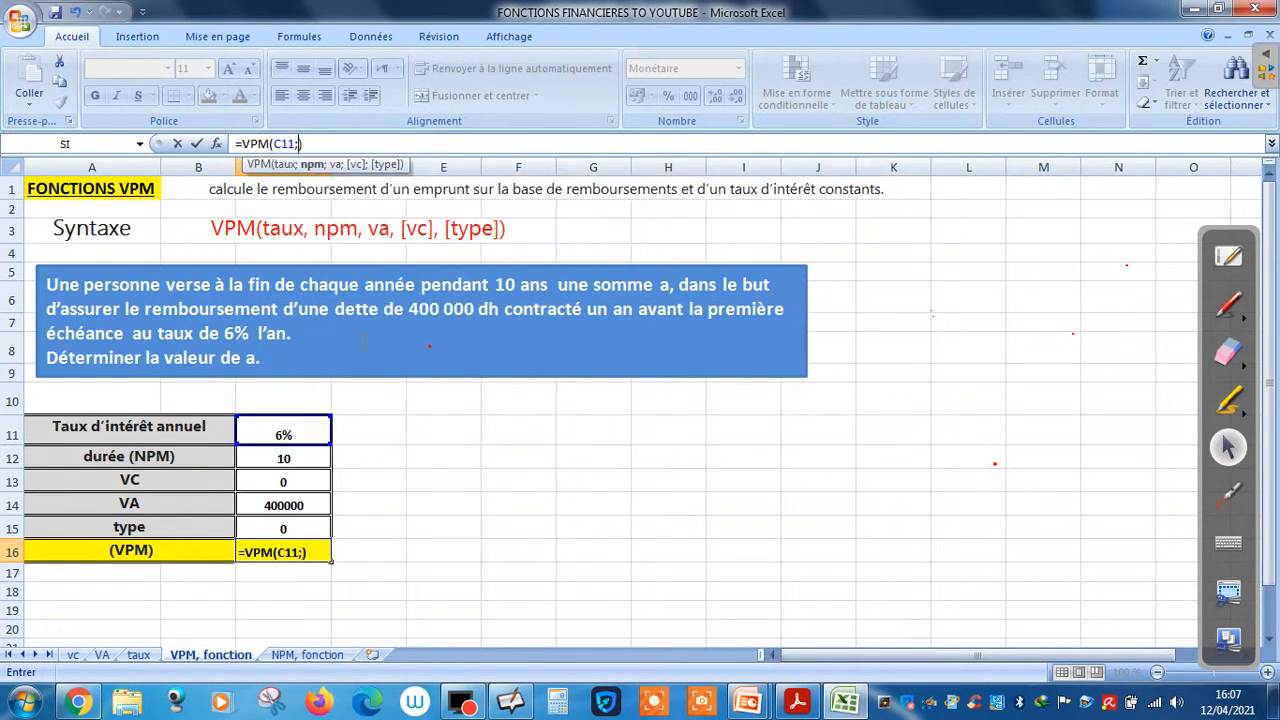
{"action": "left_click", "coordinate": [311, 144]}
{"action": "key", "text": "BackSpace"}
{"action": "left_click", "coordinate": [218, 150]}
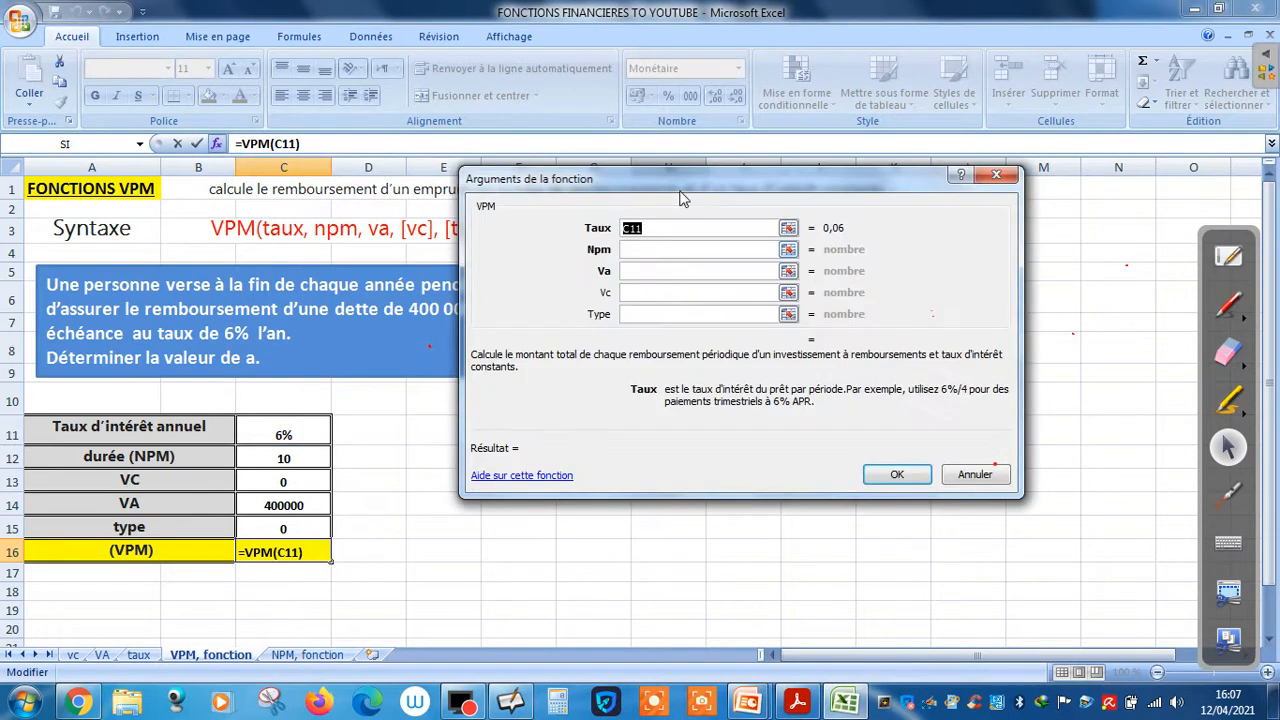
Set the VPM function's Npm argument to the duration cell C12 and its Va argument to cell C14
{"action": "left_click", "coordinate": [653, 248]}
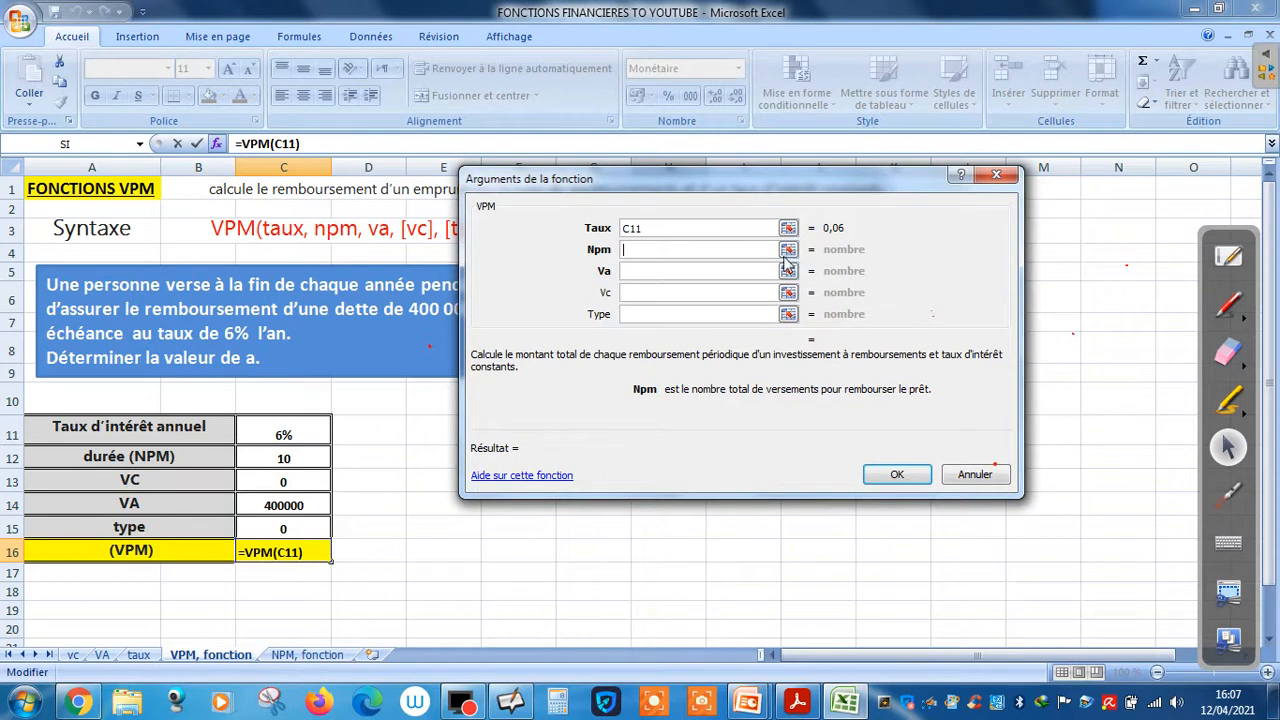
{"action": "left_click", "coordinate": [788, 249]}
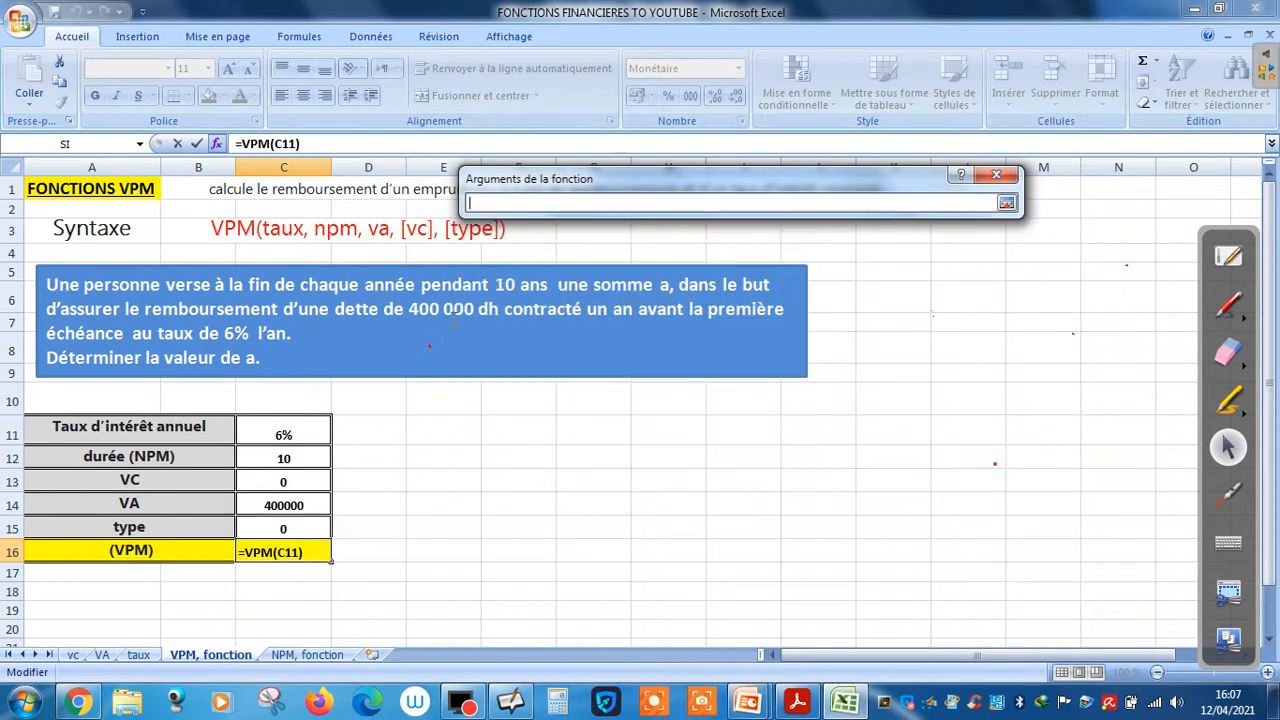
{"action": "left_click", "coordinate": [253, 456]}
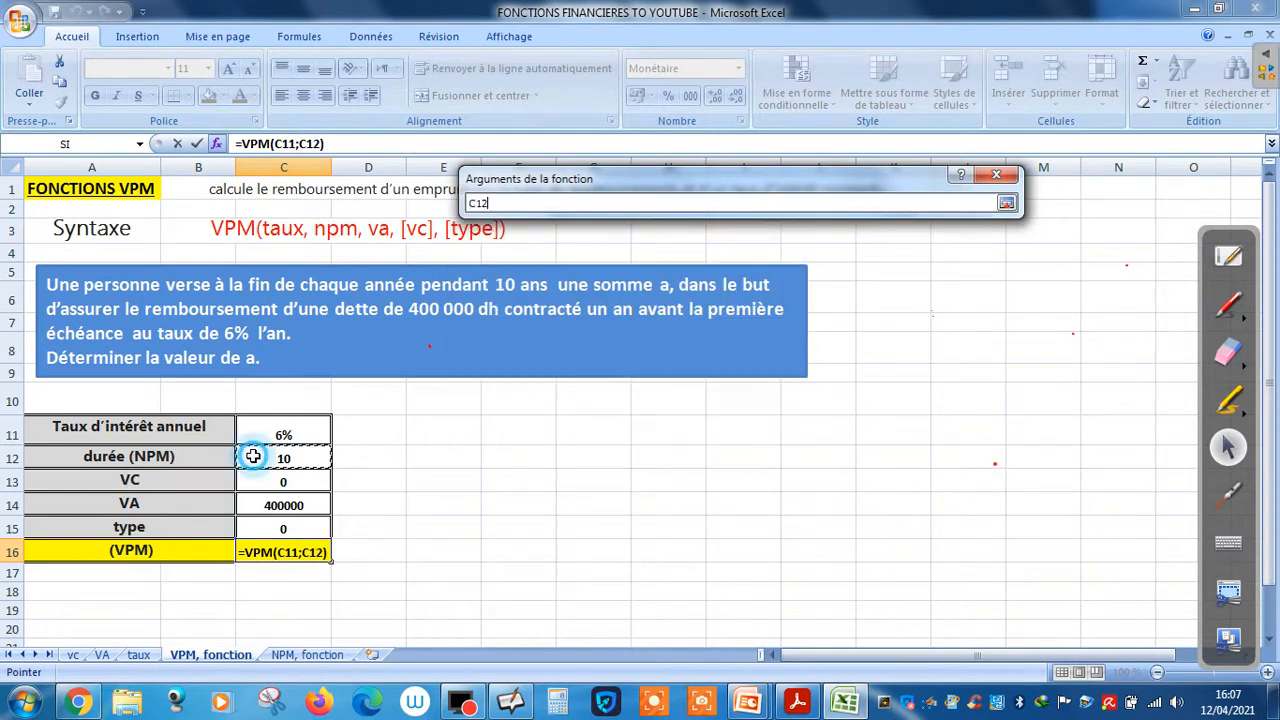
{"action": "left_click", "coordinate": [1006, 203]}
{"action": "left_click", "coordinate": [708, 271]}
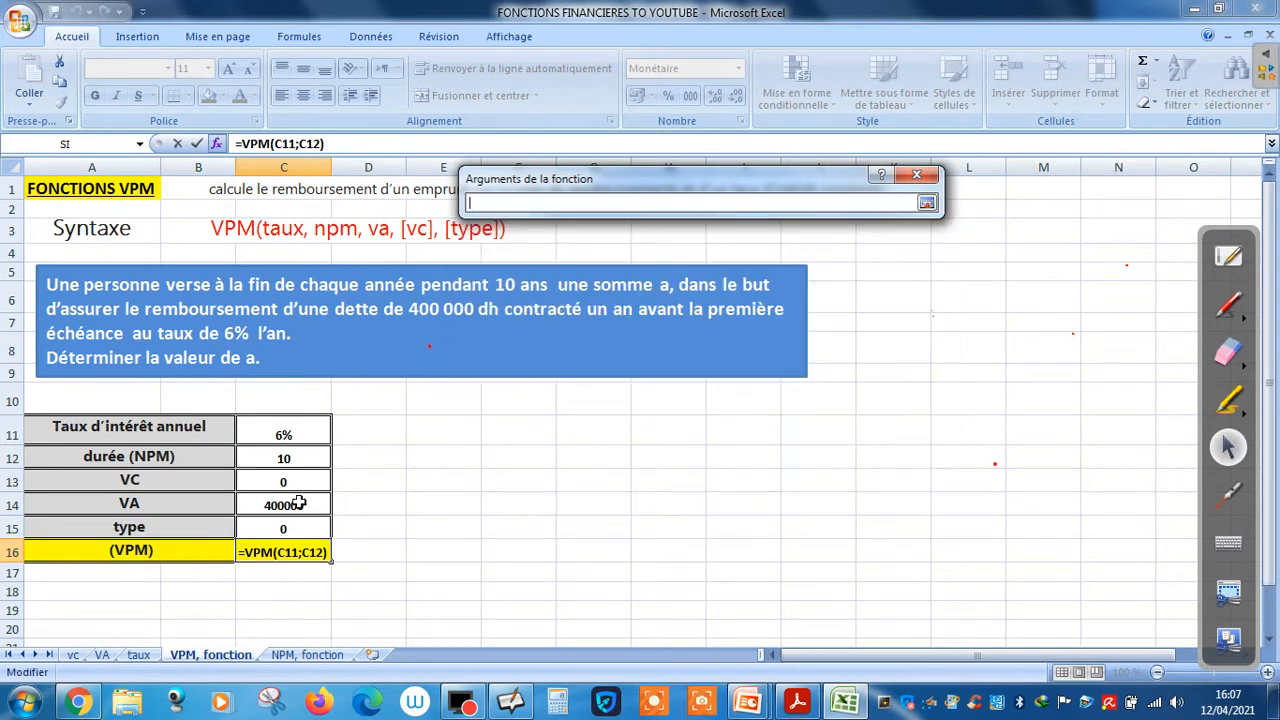
{"action": "left_click", "coordinate": [927, 203]}
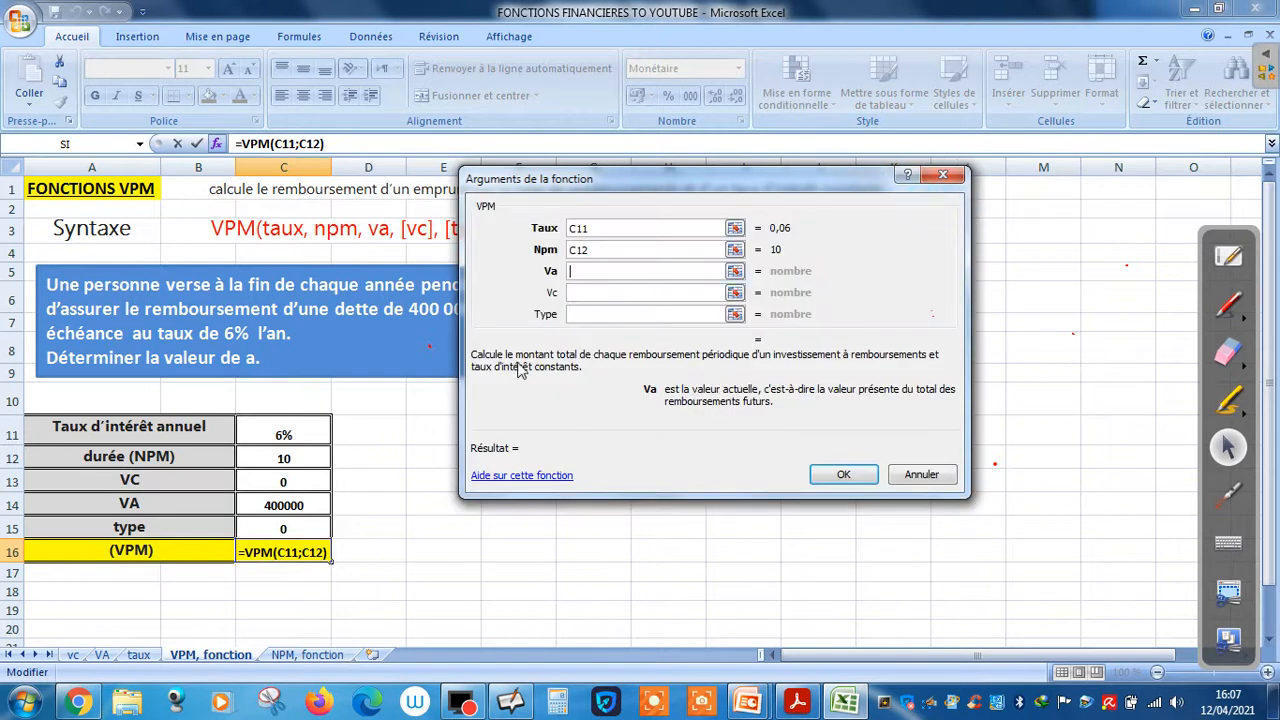
{"action": "left_click", "coordinate": [280, 504]}
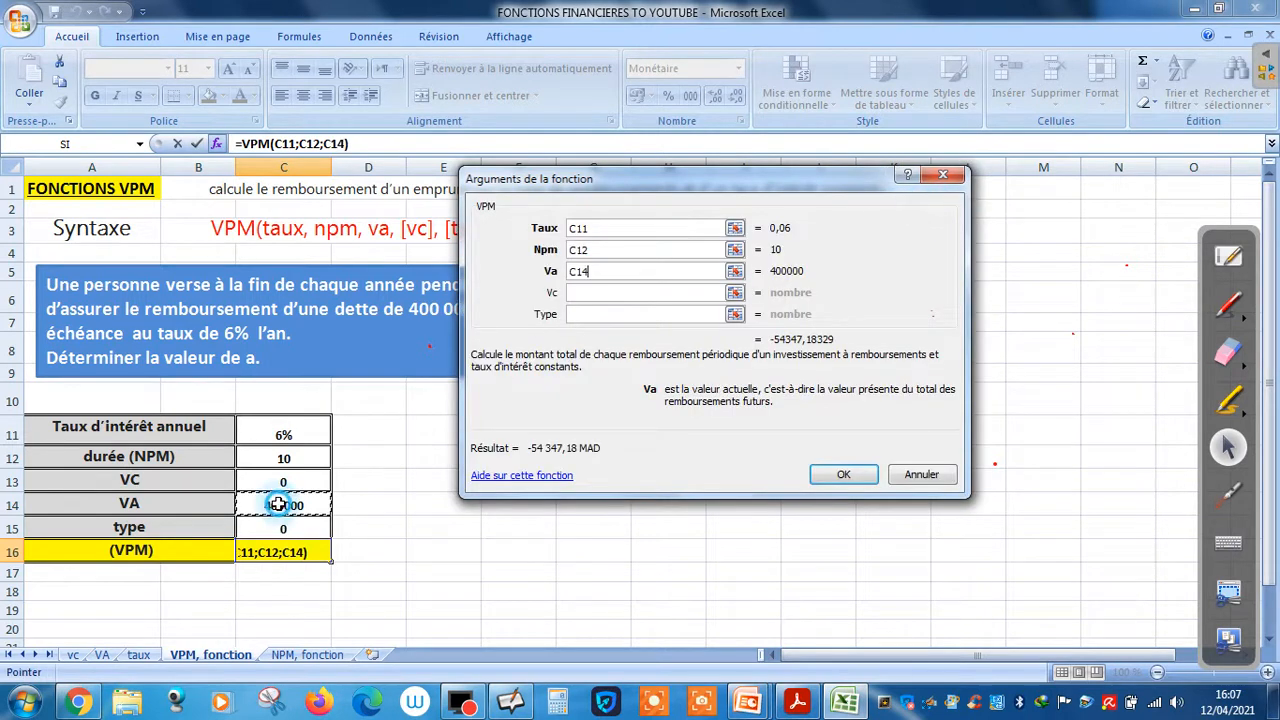
Set the Vc argument to cell C13 and Type to C15, and enter the completed VPM formula
{"action": "left_click", "coordinate": [735, 293]}
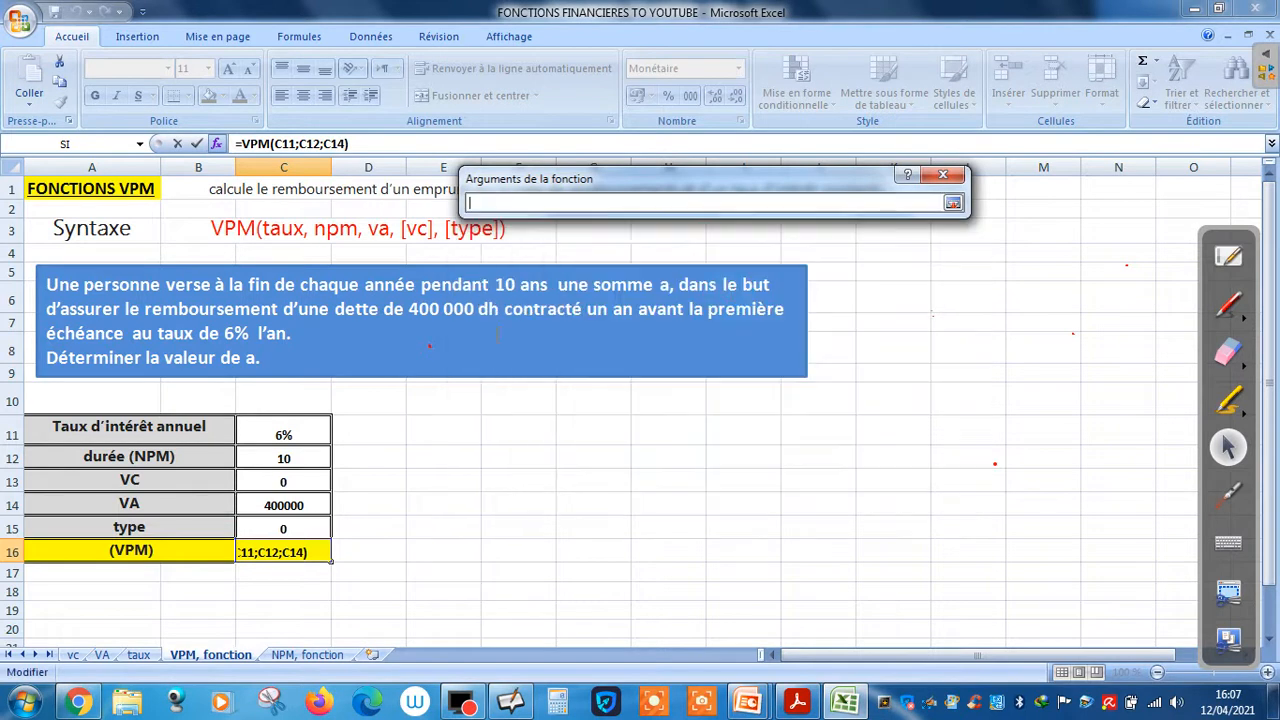
{"action": "left_click", "coordinate": [281, 482]}
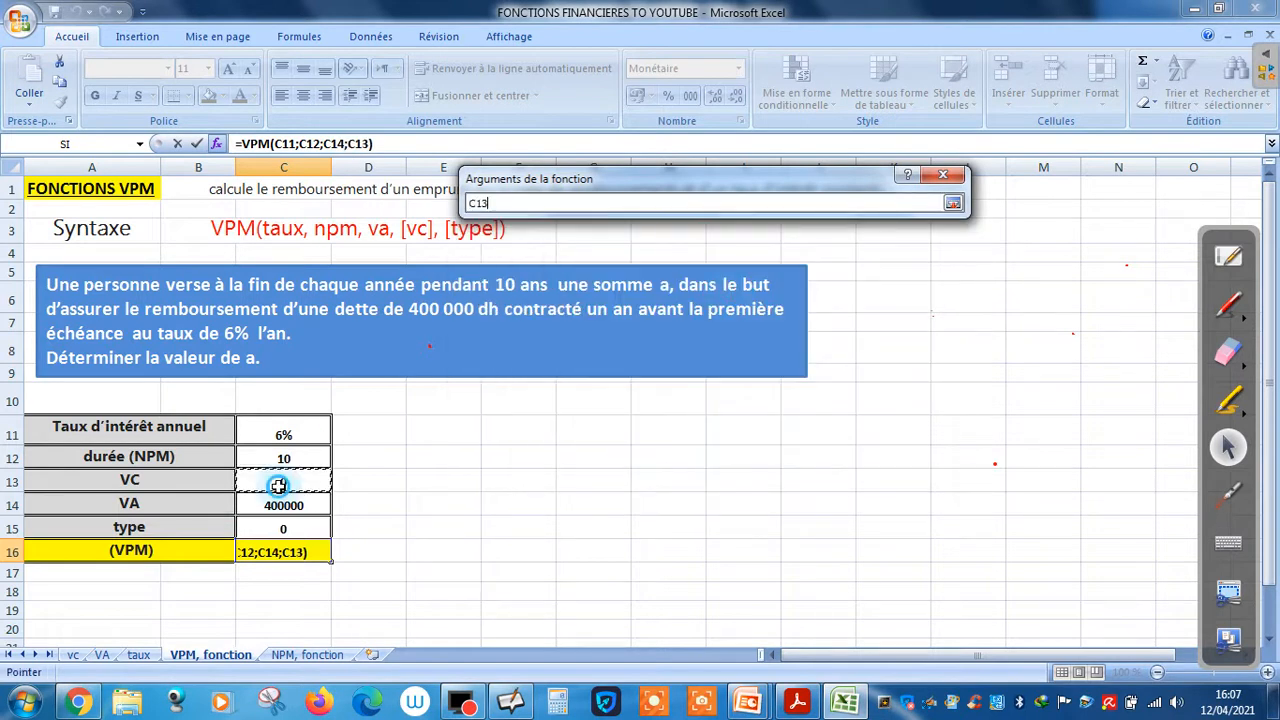
{"action": "left_click", "coordinate": [953, 203]}
{"action": "left_click", "coordinate": [745, 315]}
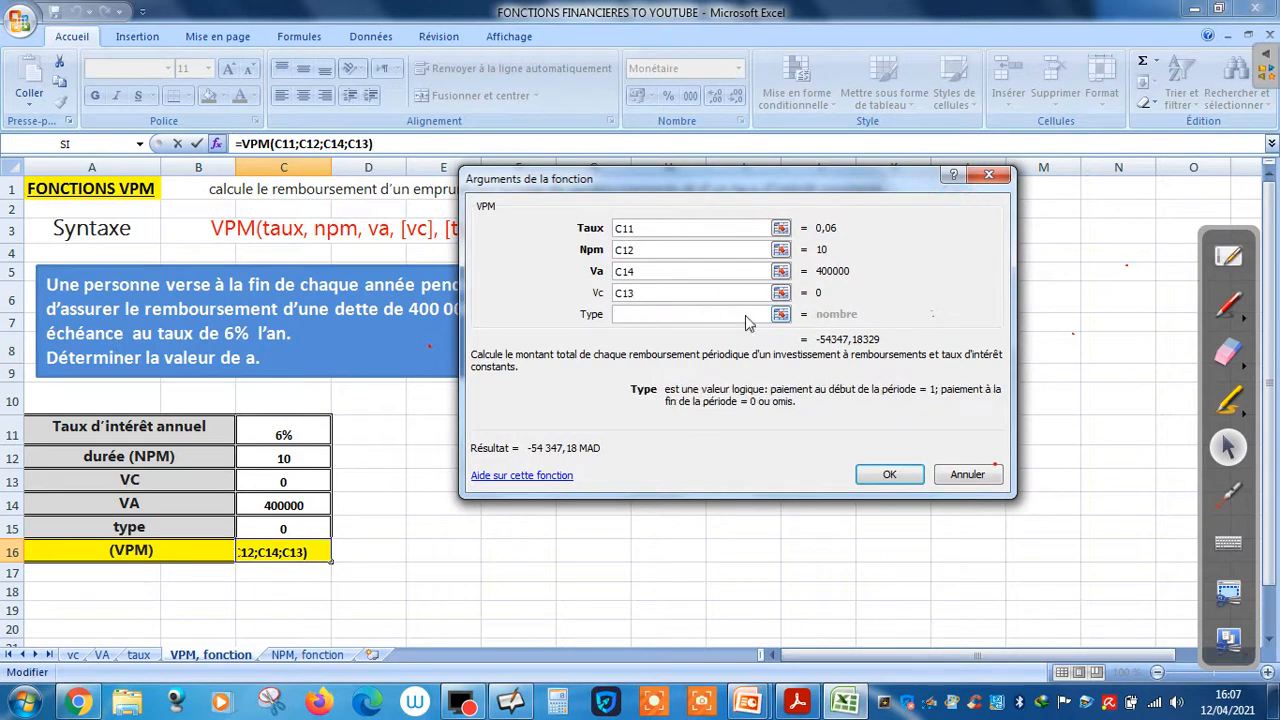
{"action": "left_click", "coordinate": [310, 529]}
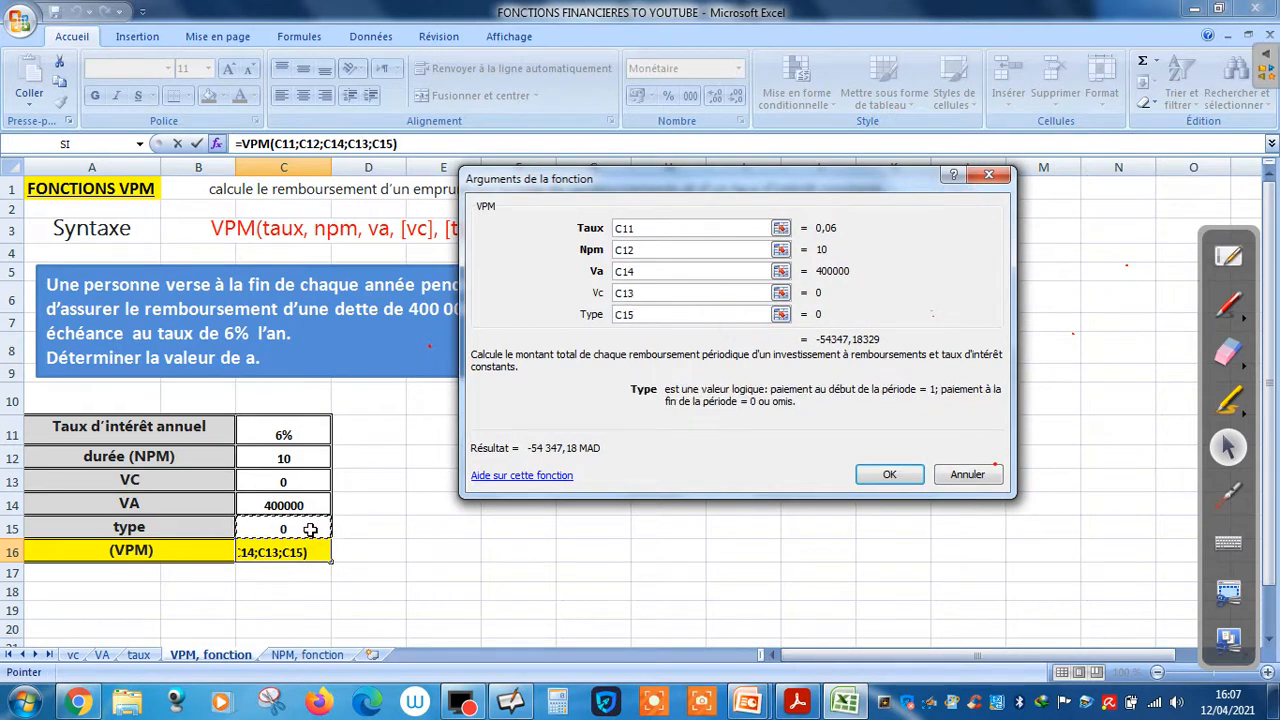
{"action": "key", "text": "Return"}
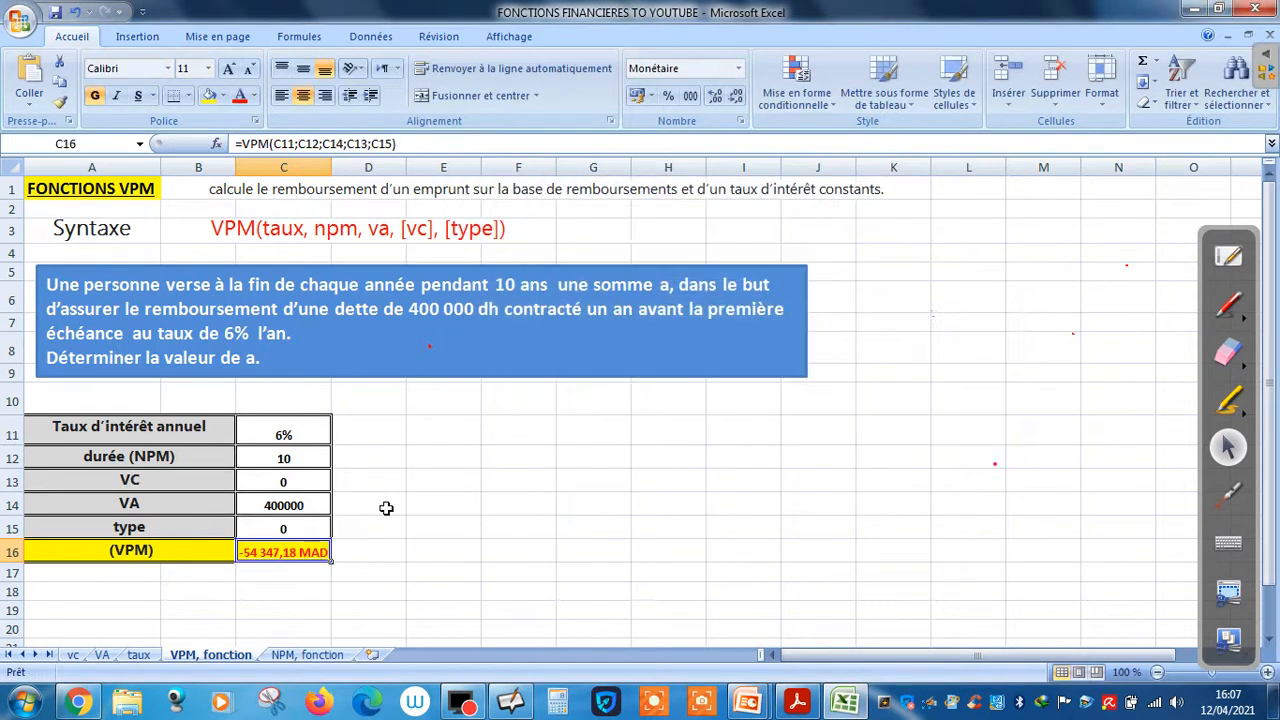
Put a minus sign before VPM in the C16 formula so it reads =-VPM(C11;C12;C14;C13;C15)
{"action": "left_click", "coordinate": [268, 556]}
{"action": "left_click", "coordinate": [247, 143]}
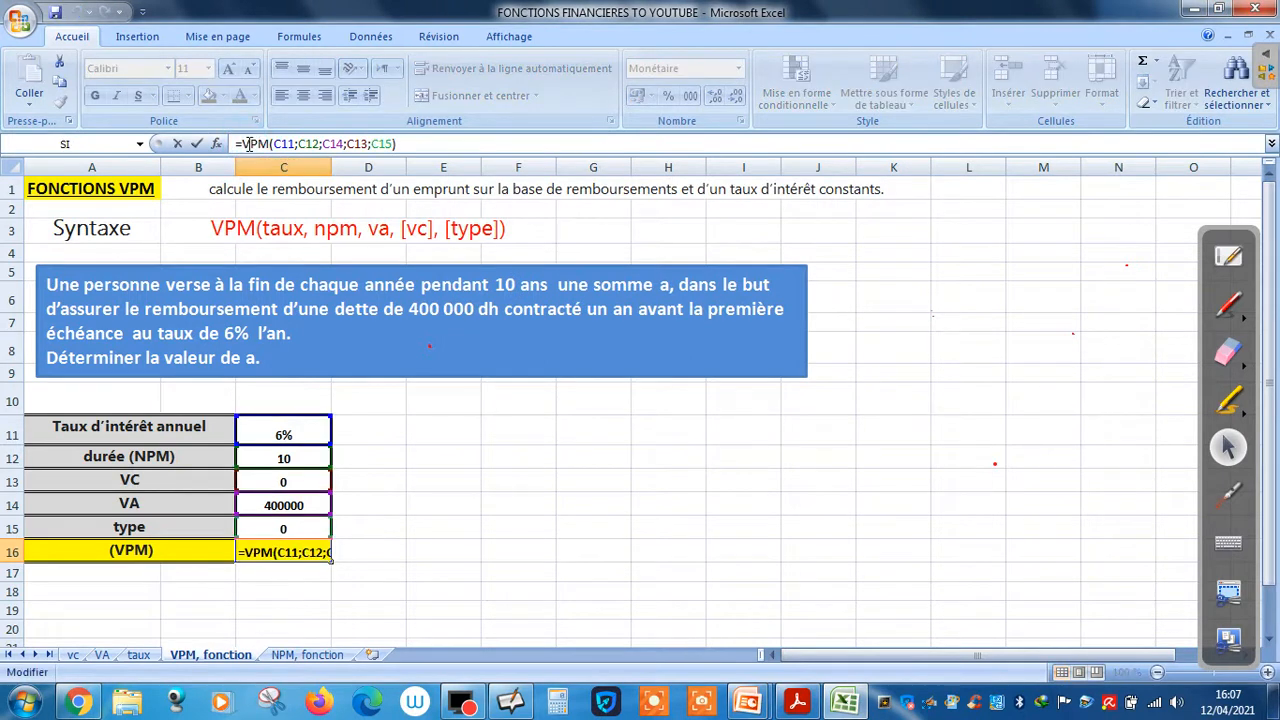
{"action": "type", "text": "-"}
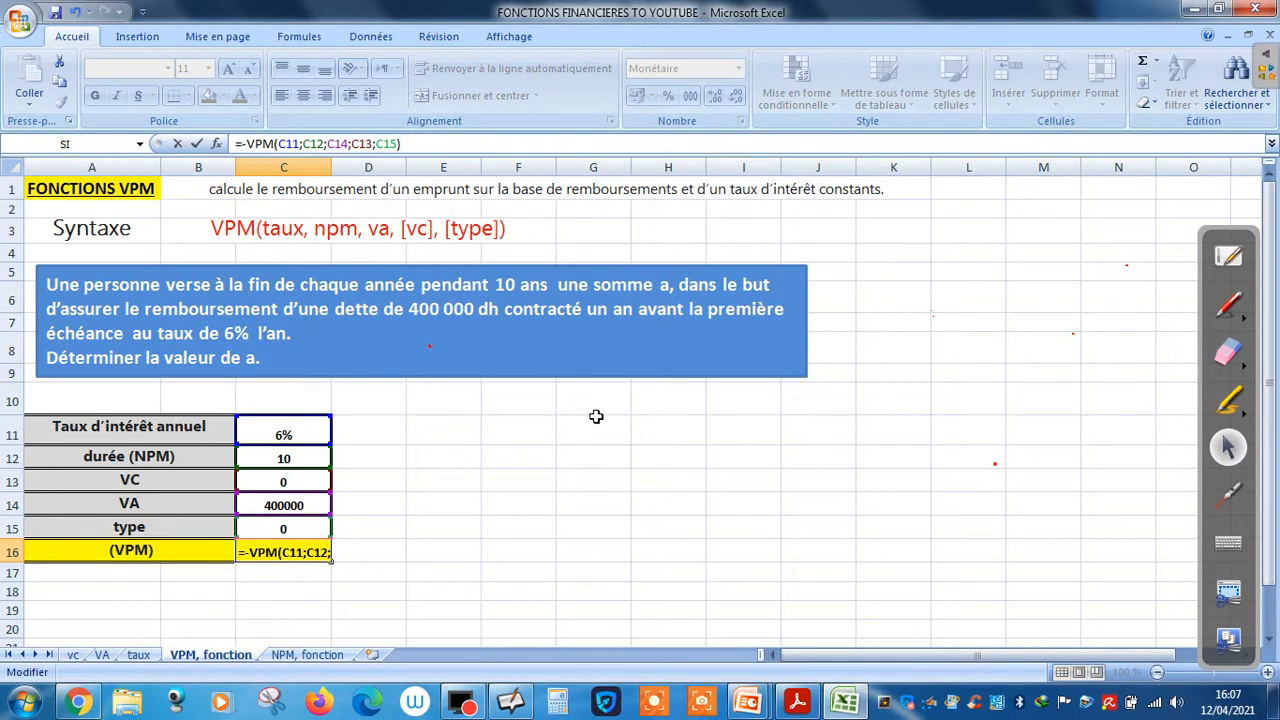
{"action": "key", "text": "Return"}
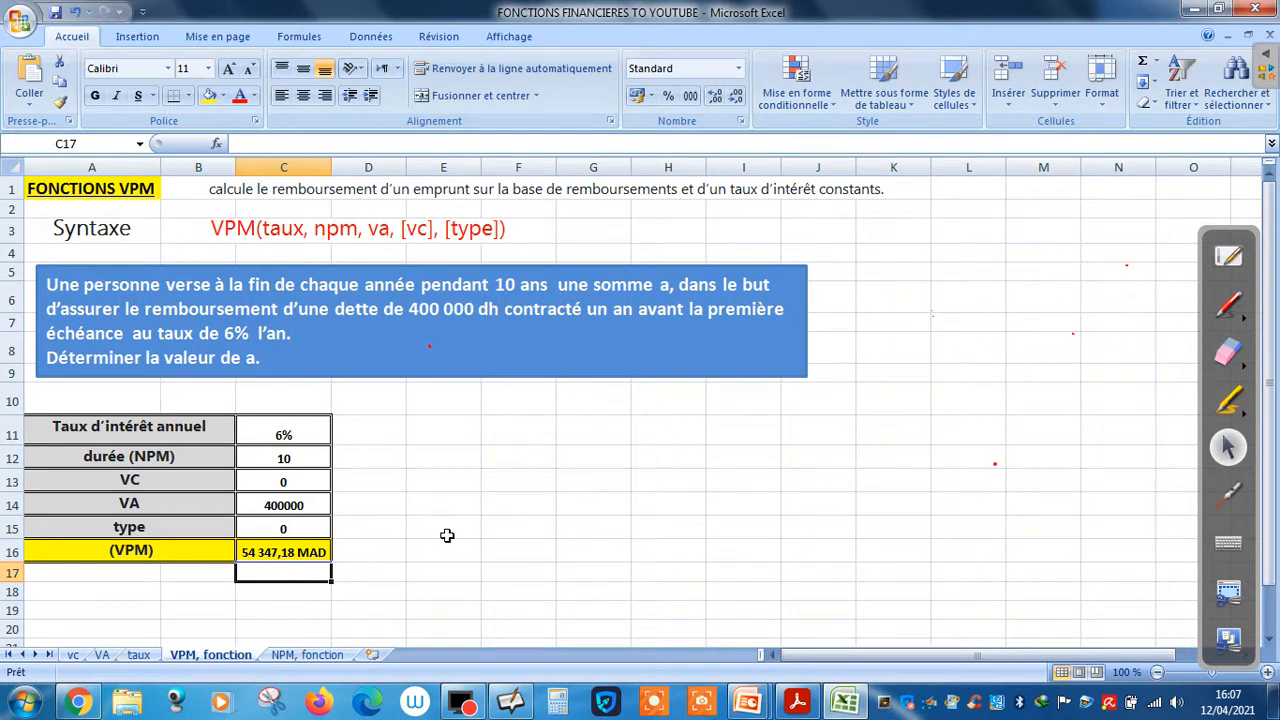
{"action": "left_click", "coordinate": [272, 552]}
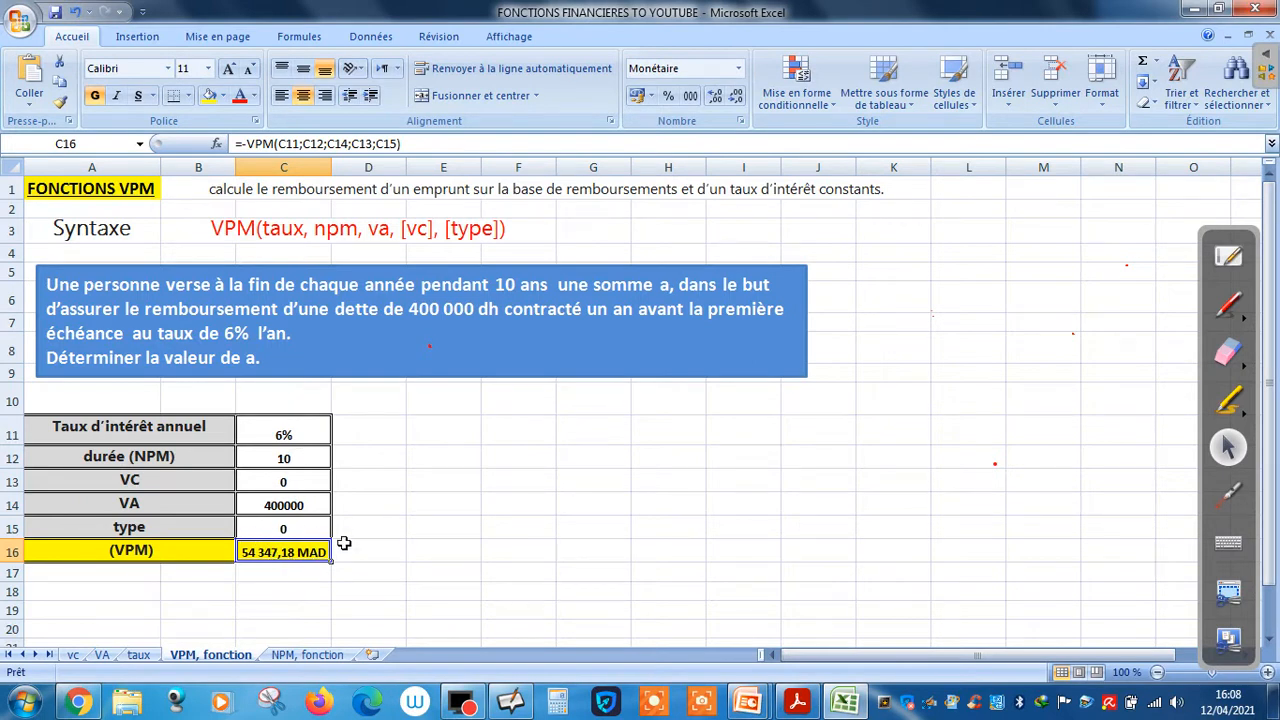
Open the NPM, fonction sheet and examine the function's syntax and the rate, VPM, VA, VC and type values in C11 to C15
{"action": "left_click", "coordinate": [310, 655]}
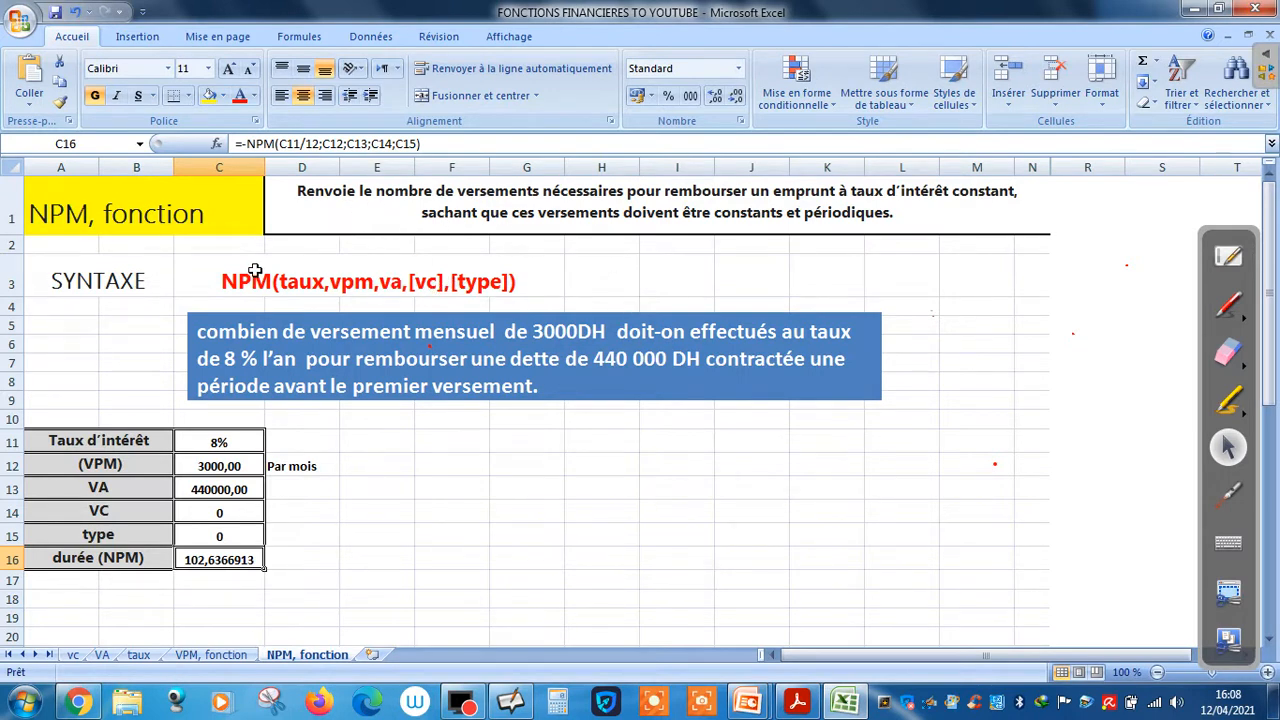
{"action": "left_click", "coordinate": [224, 281]}
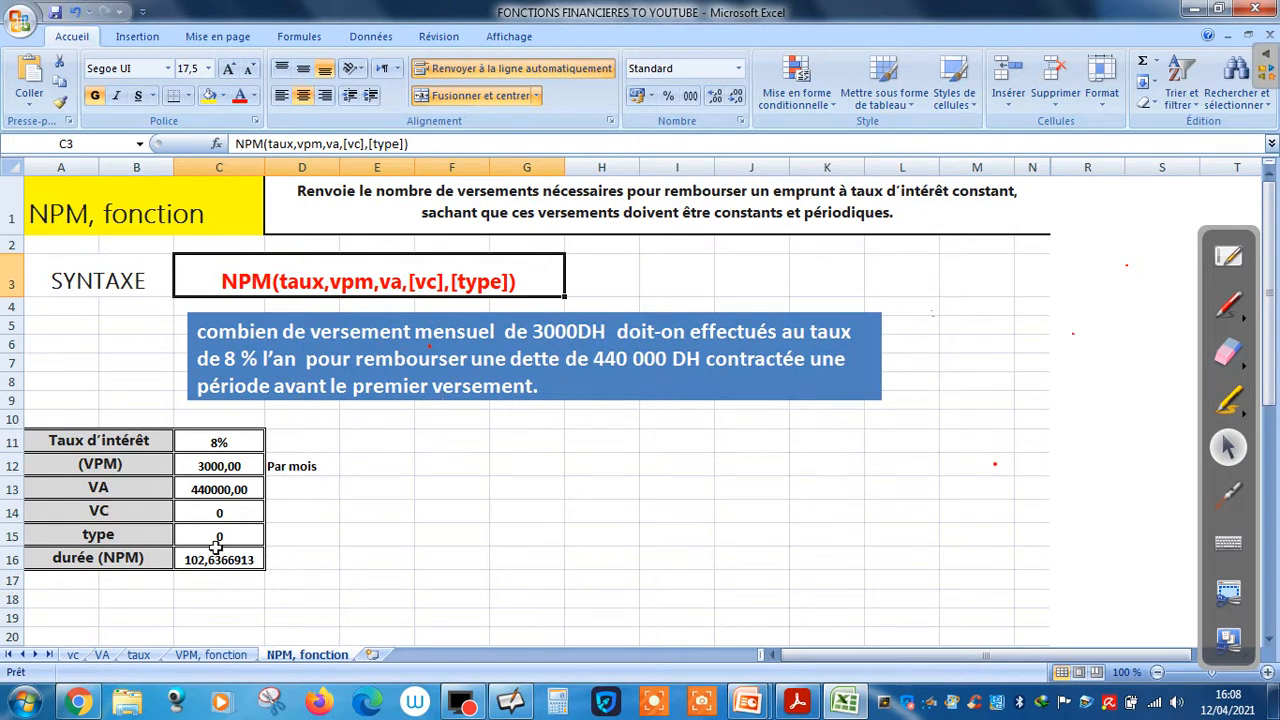
{"action": "left_click", "coordinate": [238, 441]}
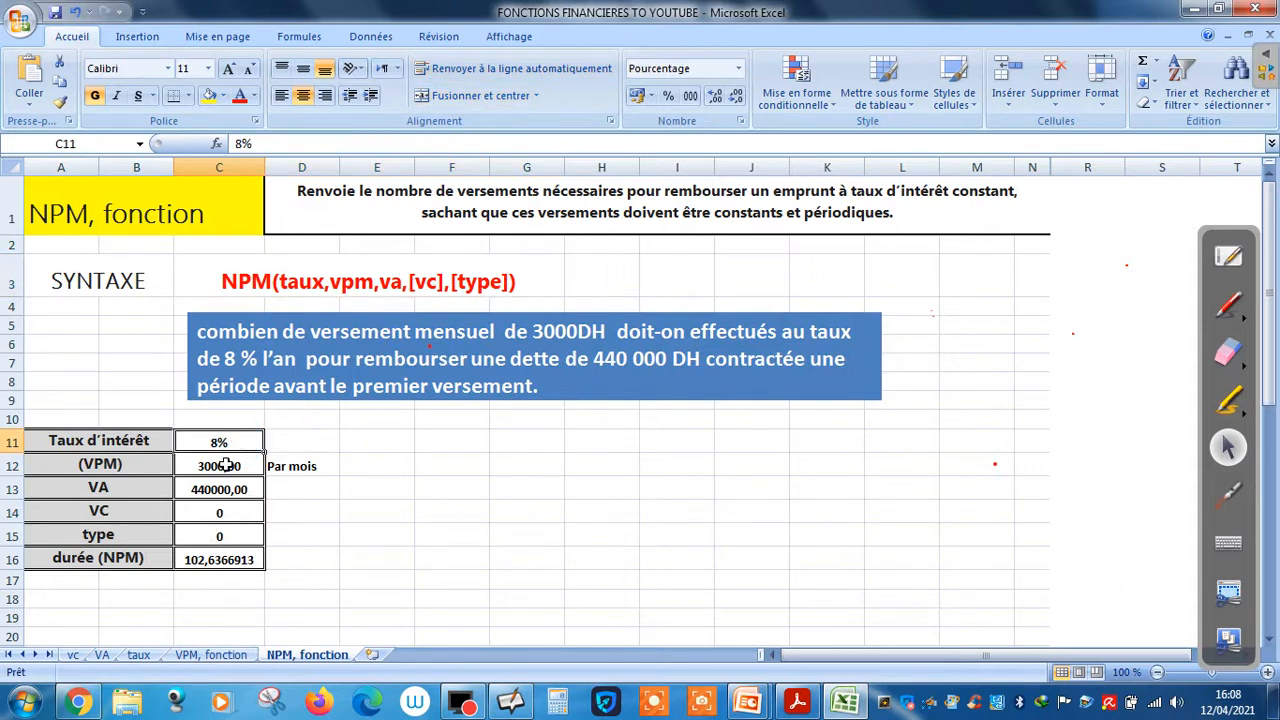
{"action": "left_click", "coordinate": [226, 465]}
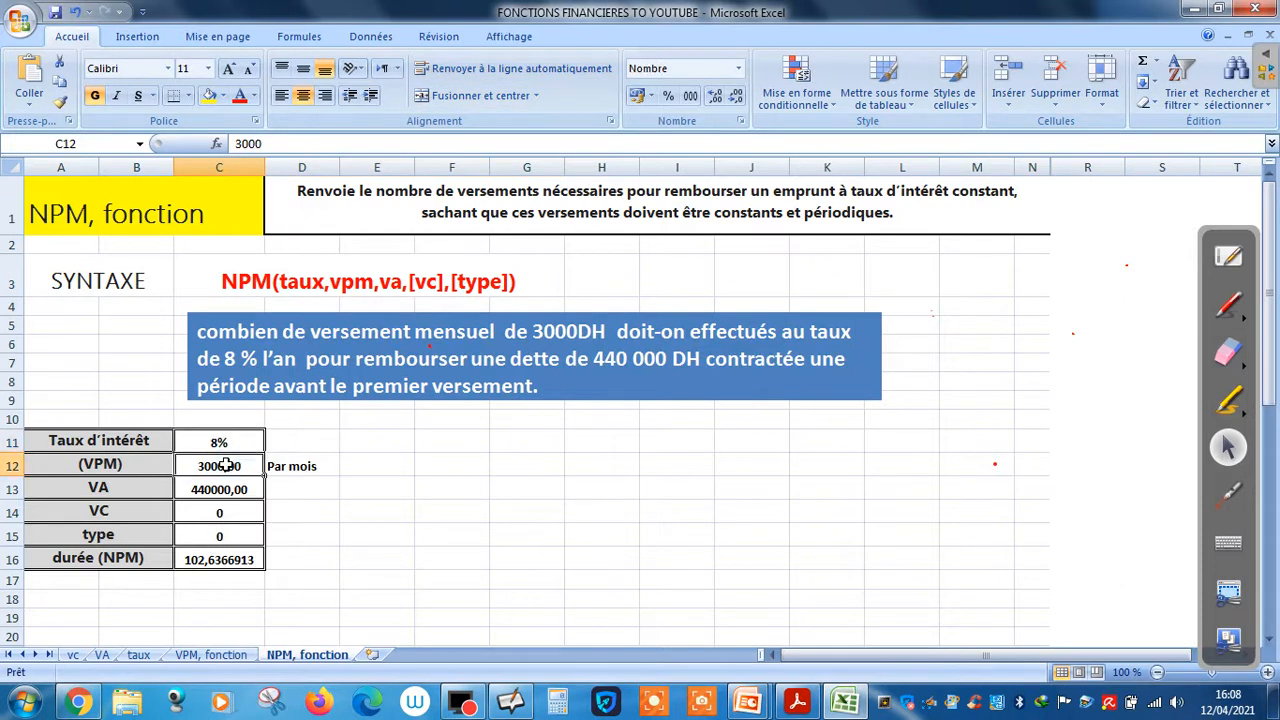
{"action": "left_click", "coordinate": [229, 491]}
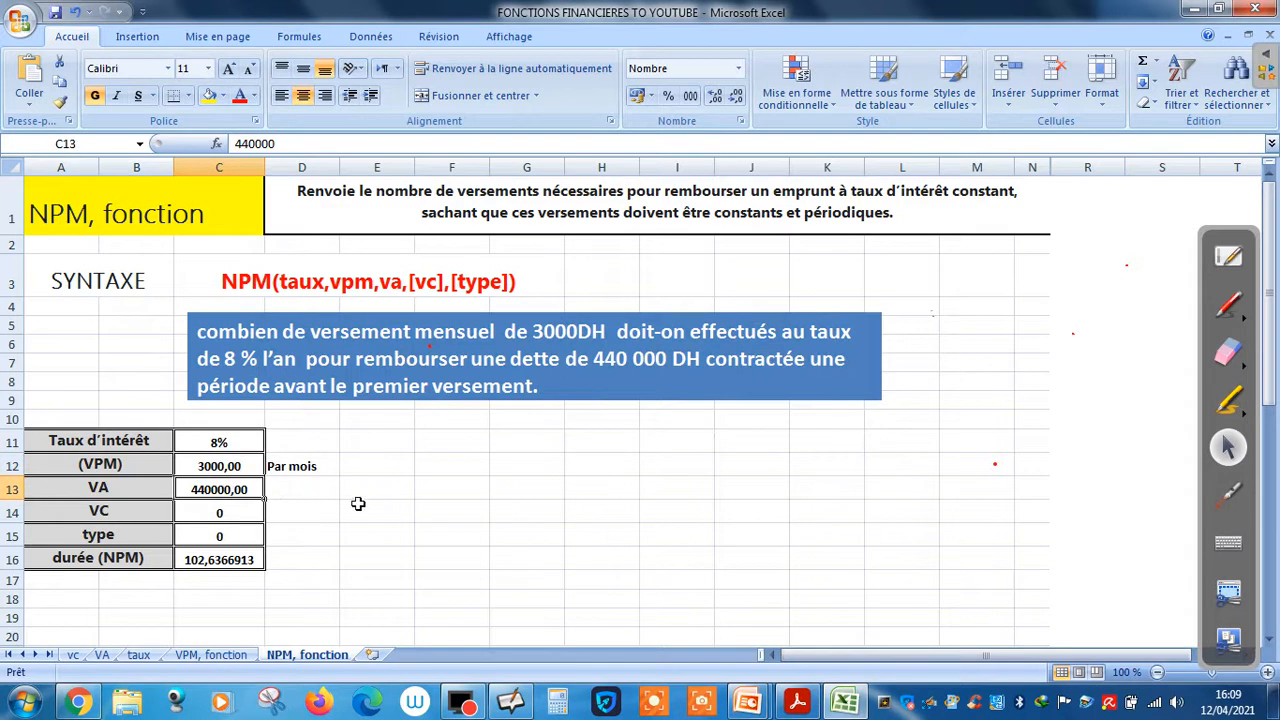
{"action": "left_click", "coordinate": [212, 511]}
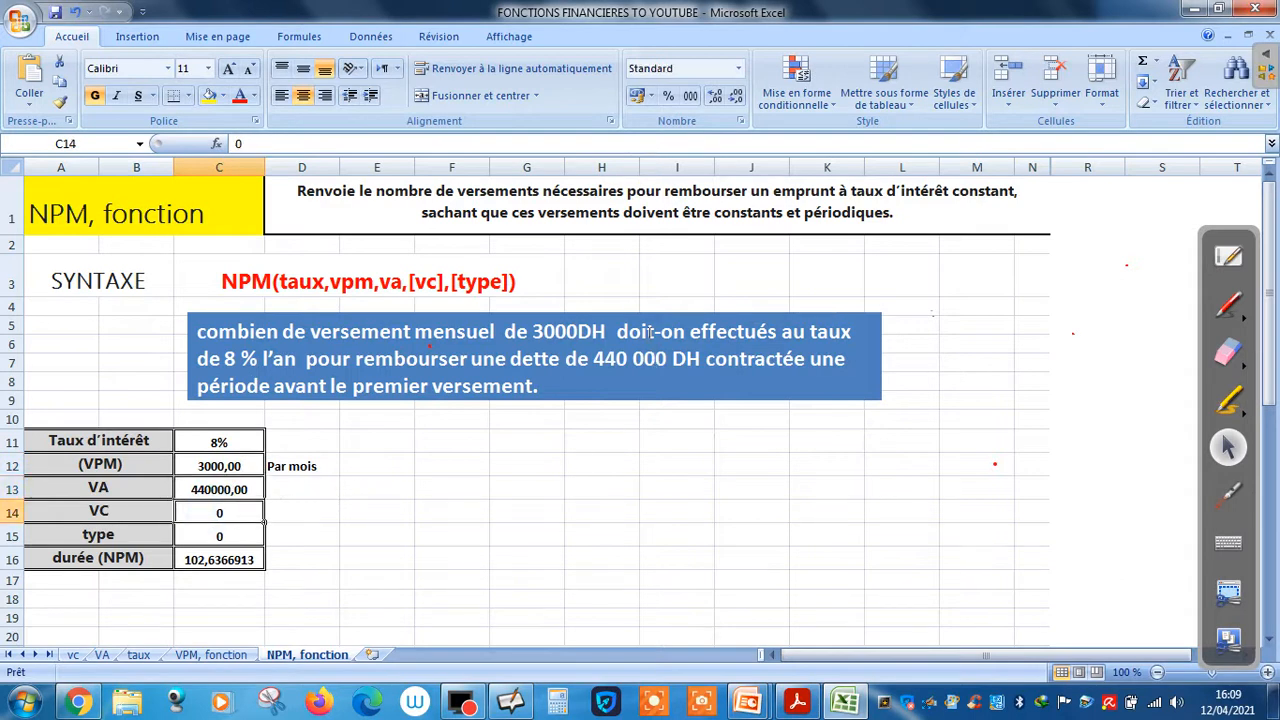
{"action": "left_click", "coordinate": [240, 531]}
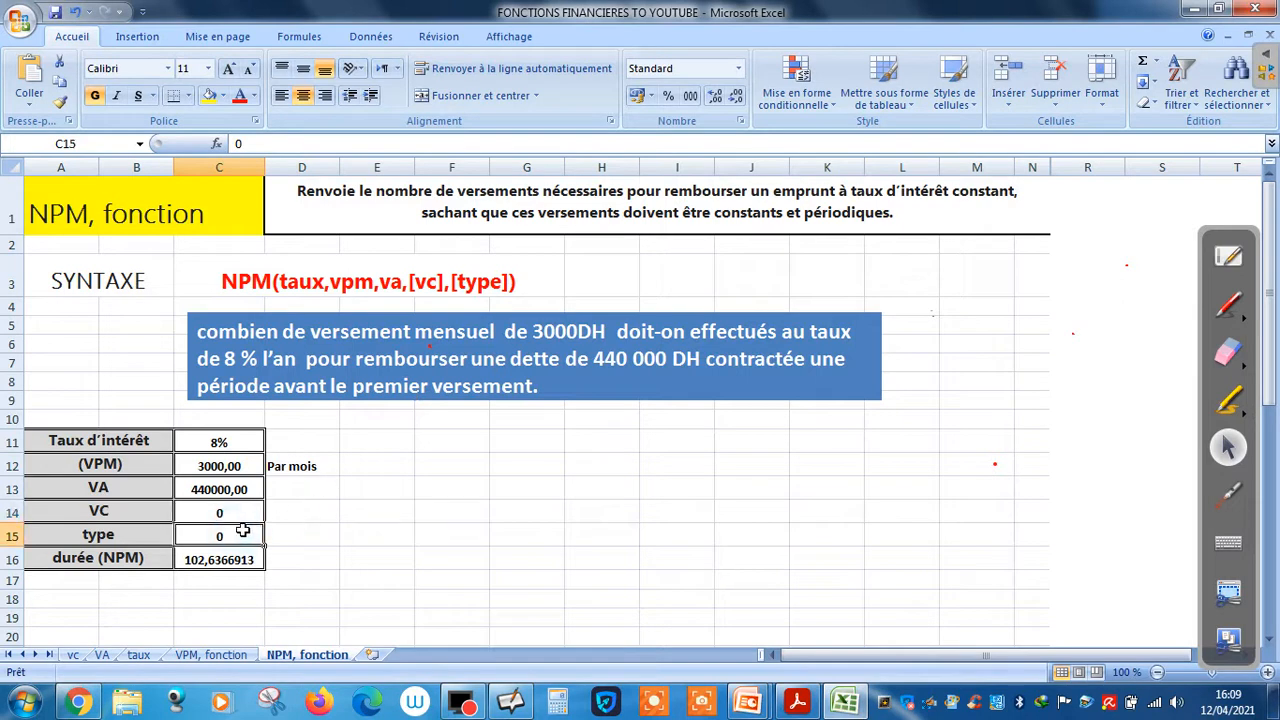
Clear the duration cell C16 and start a new NPM formula there with its function arguments dialog open
{"action": "left_click", "coordinate": [224, 561]}
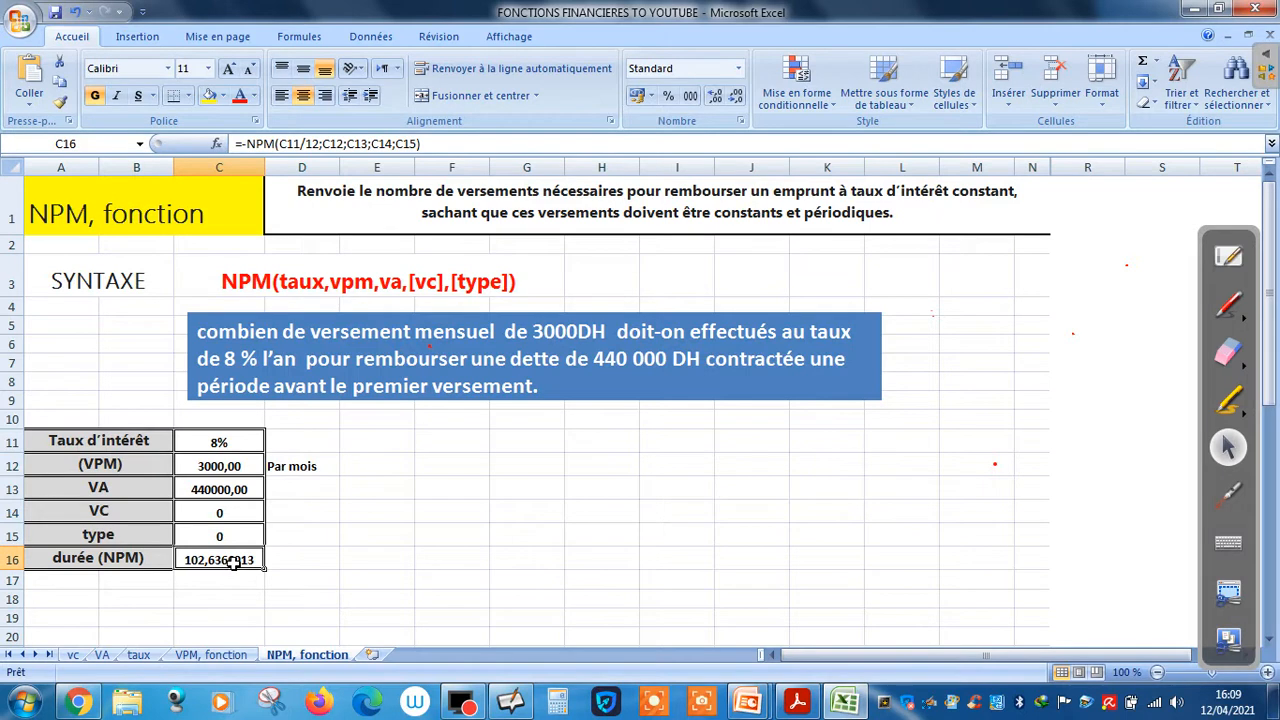
{"action": "key", "text": "Delete"}
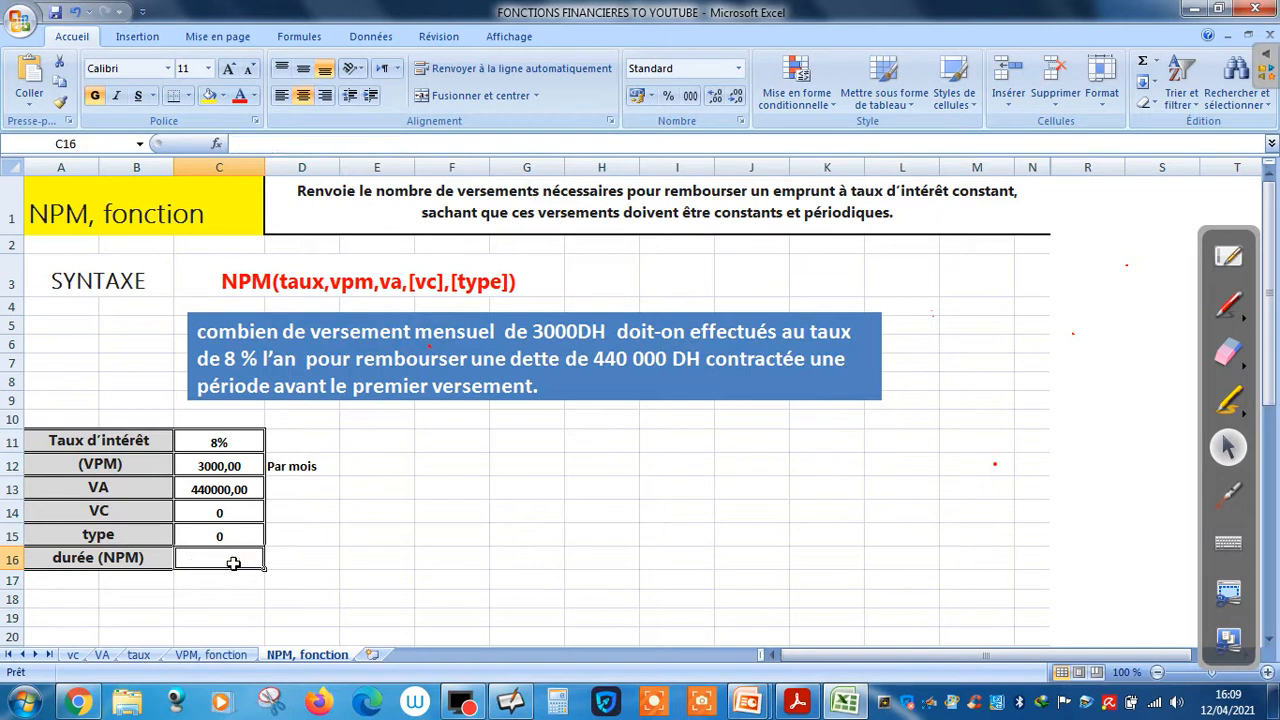
{"action": "type", "text": "+"}
{"action": "key", "text": "BackSpace"}
{"action": "type", "text": "="}
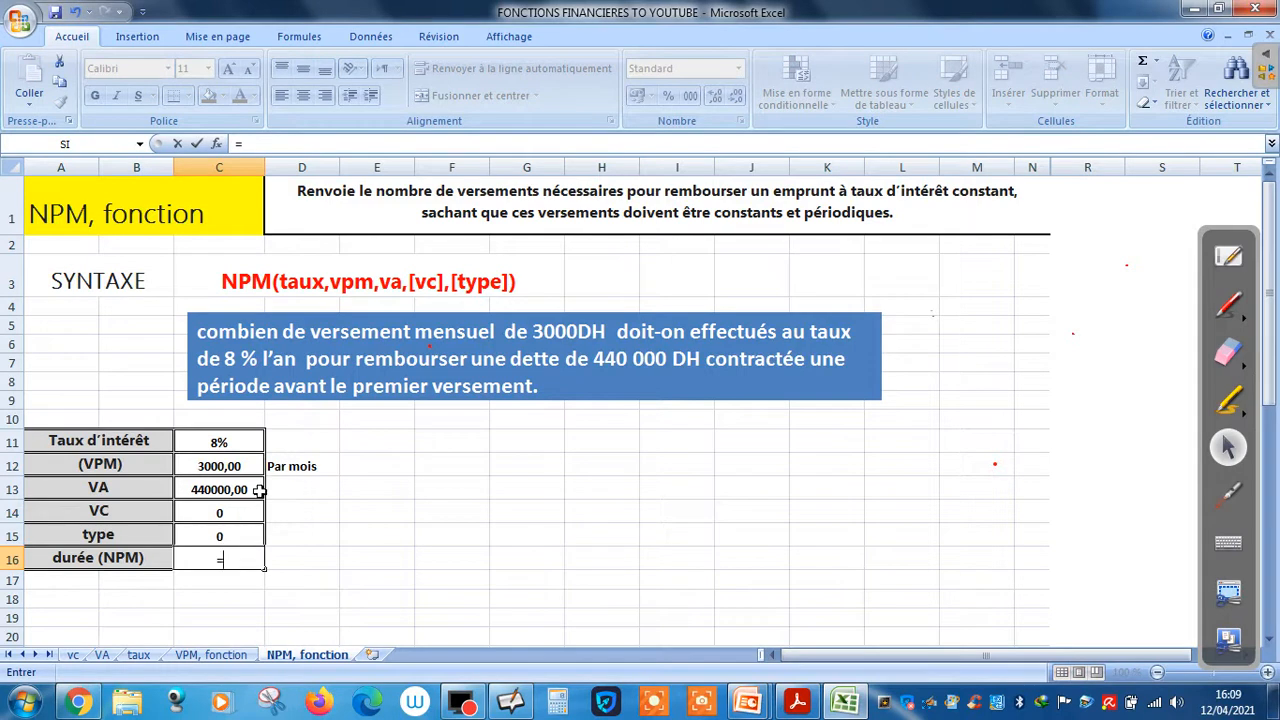
{"action": "type", "text": "npm"}
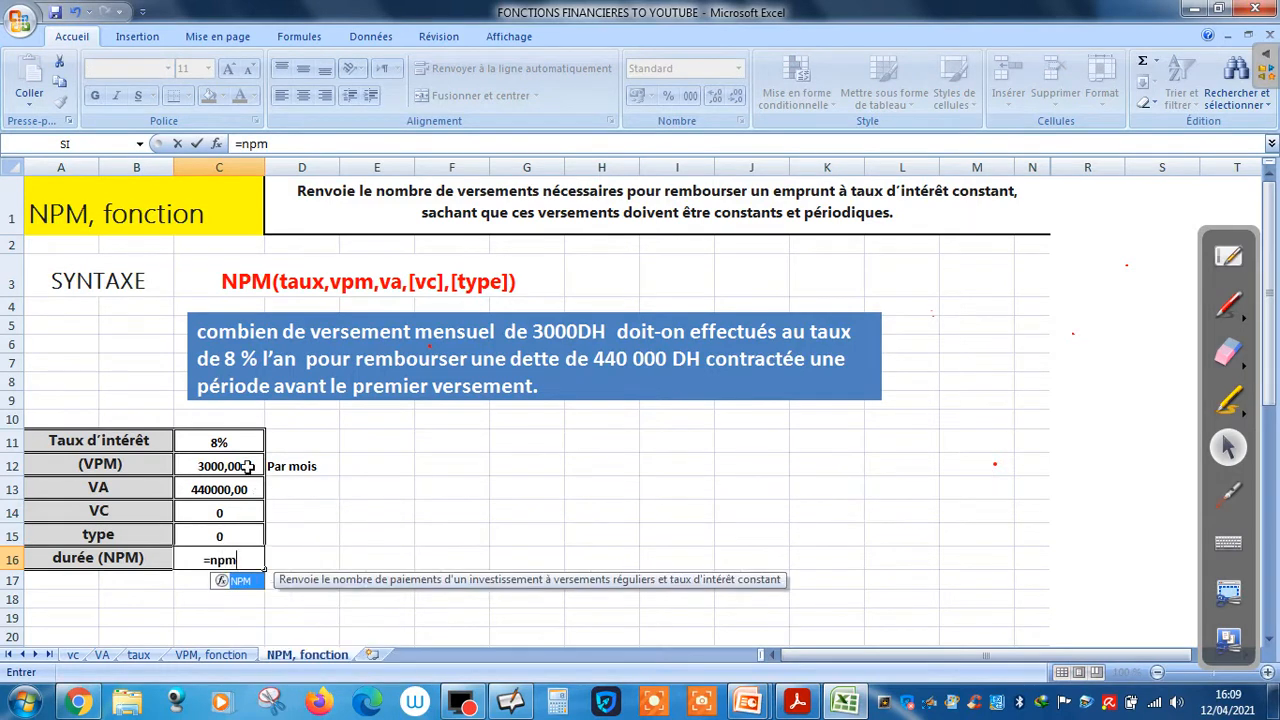
{"action": "double_click", "coordinate": [252, 584]}
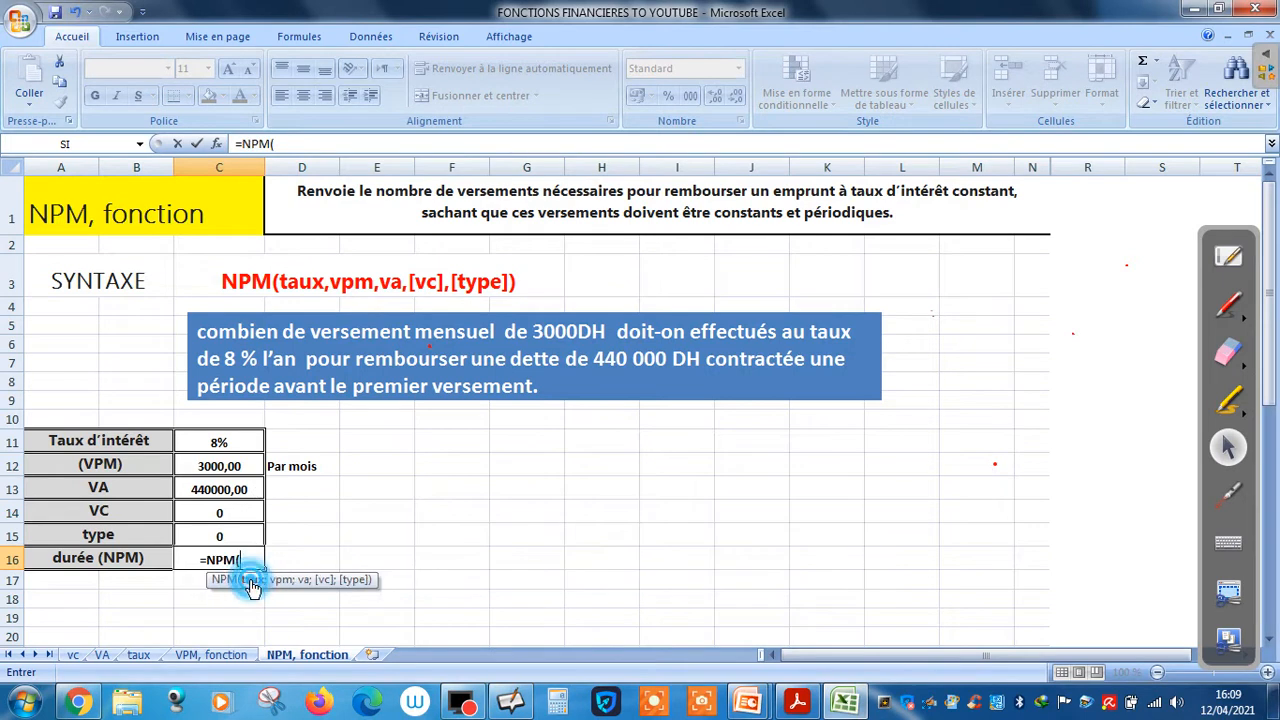
{"action": "left_click", "coordinate": [218, 144]}
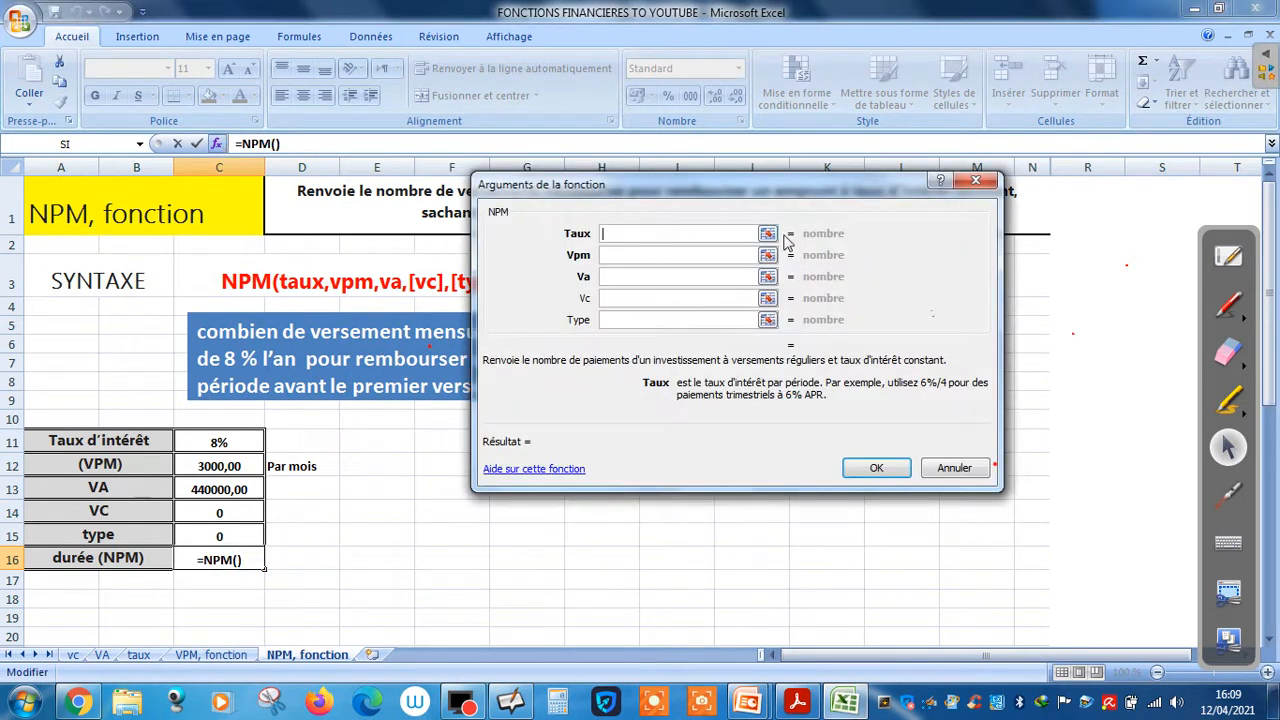
Set the NPM function's Taux argument to the monthly rate C11/12
{"action": "left_click", "coordinate": [767, 233]}
{"action": "left_click", "coordinate": [242, 441]}
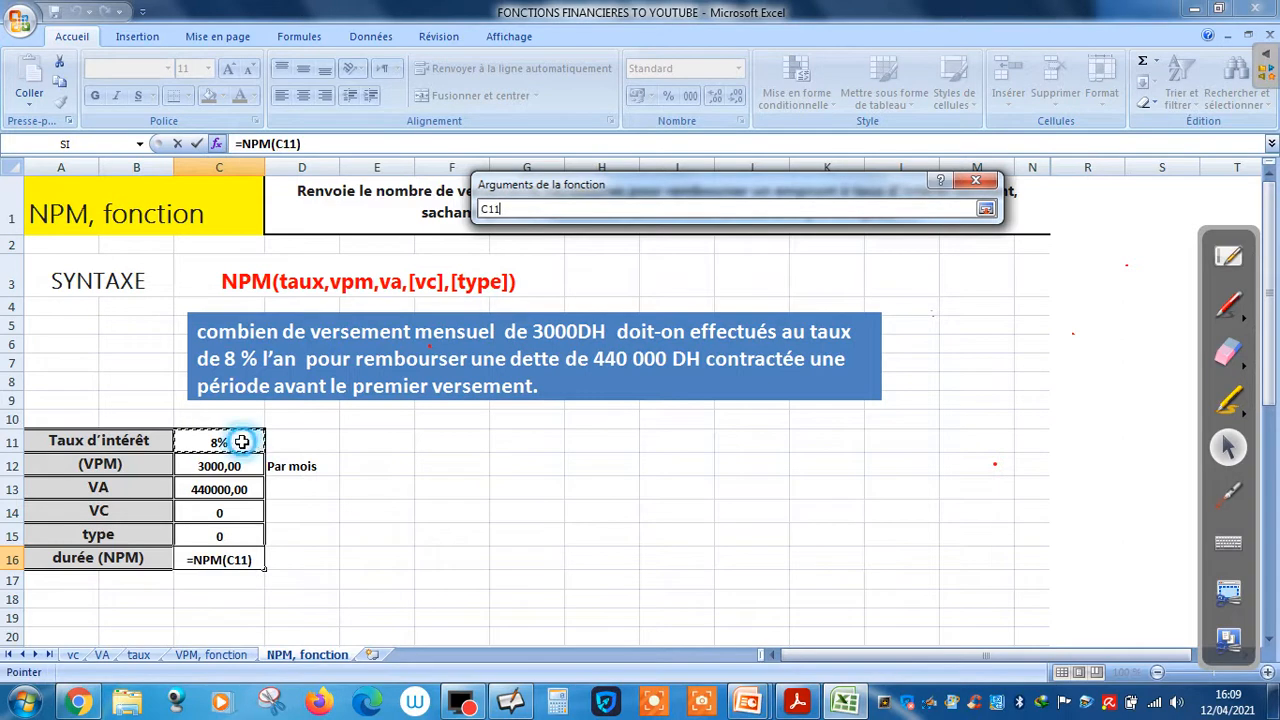
{"action": "type", "text": "/"}
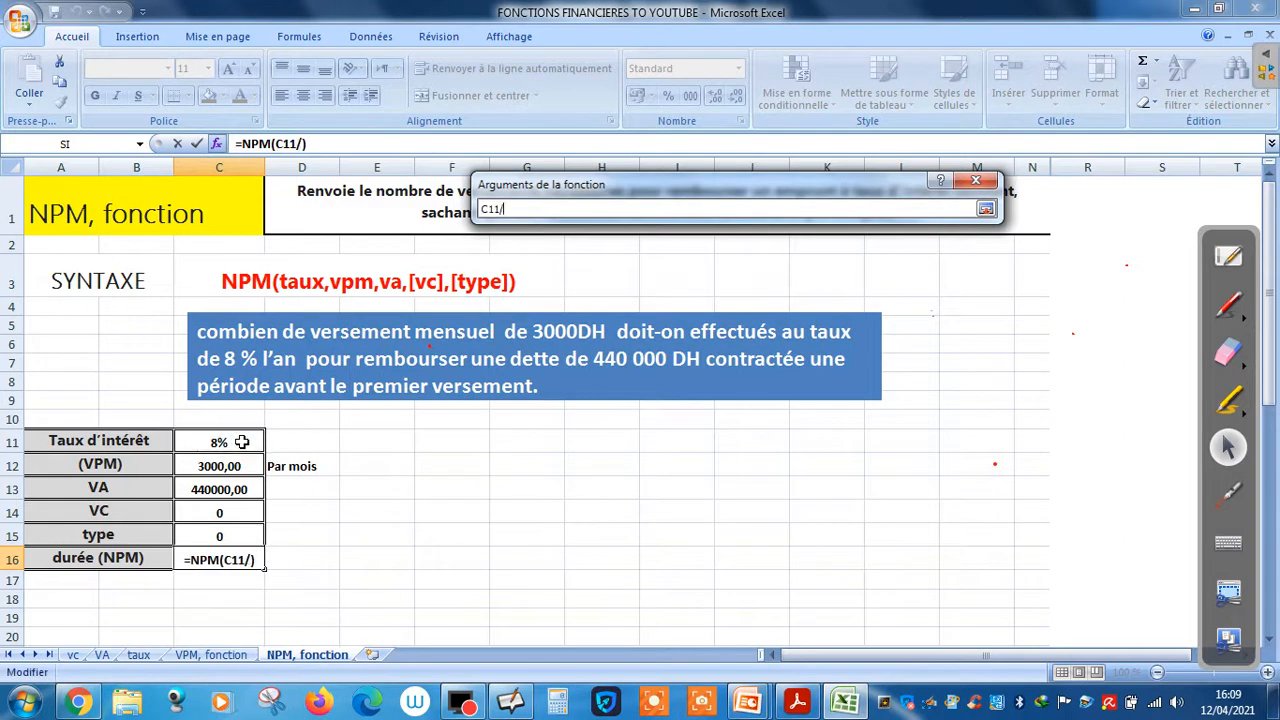
{"action": "type", "text": "&é"}
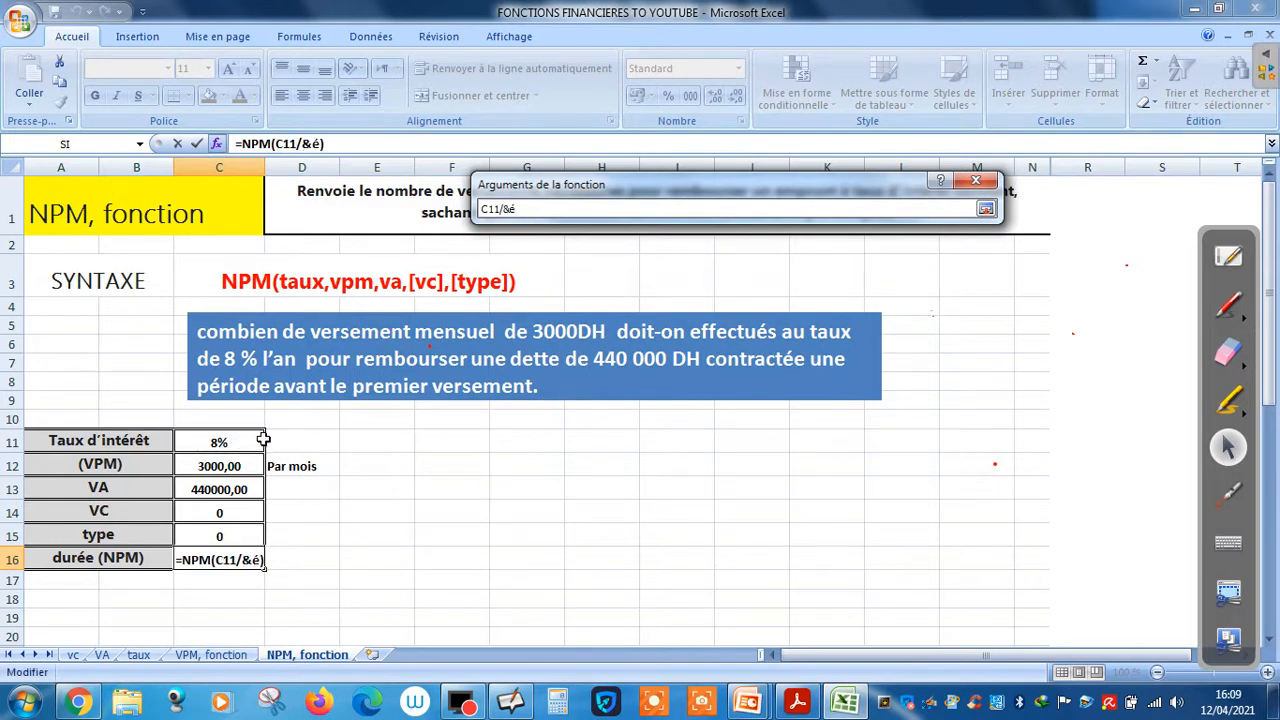
{"action": "key", "text": "BackSpace"}
{"action": "key", "text": "BackSpace"}
{"action": "type", "text": "12"}
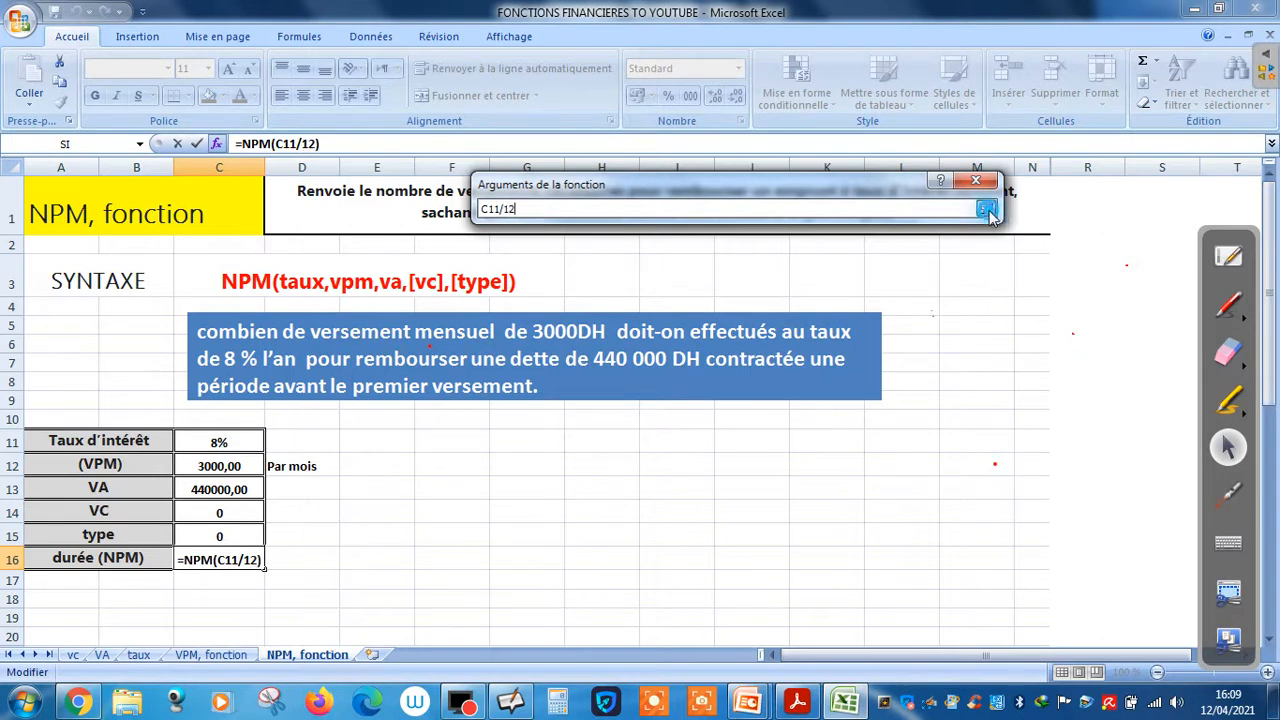
{"action": "left_click", "coordinate": [986, 209]}
Set the NPM function's Vpm argument to cell C12 and its Va argument to cell C13
{"action": "left_click", "coordinate": [769, 246]}
{"action": "left_click", "coordinate": [198, 466]}
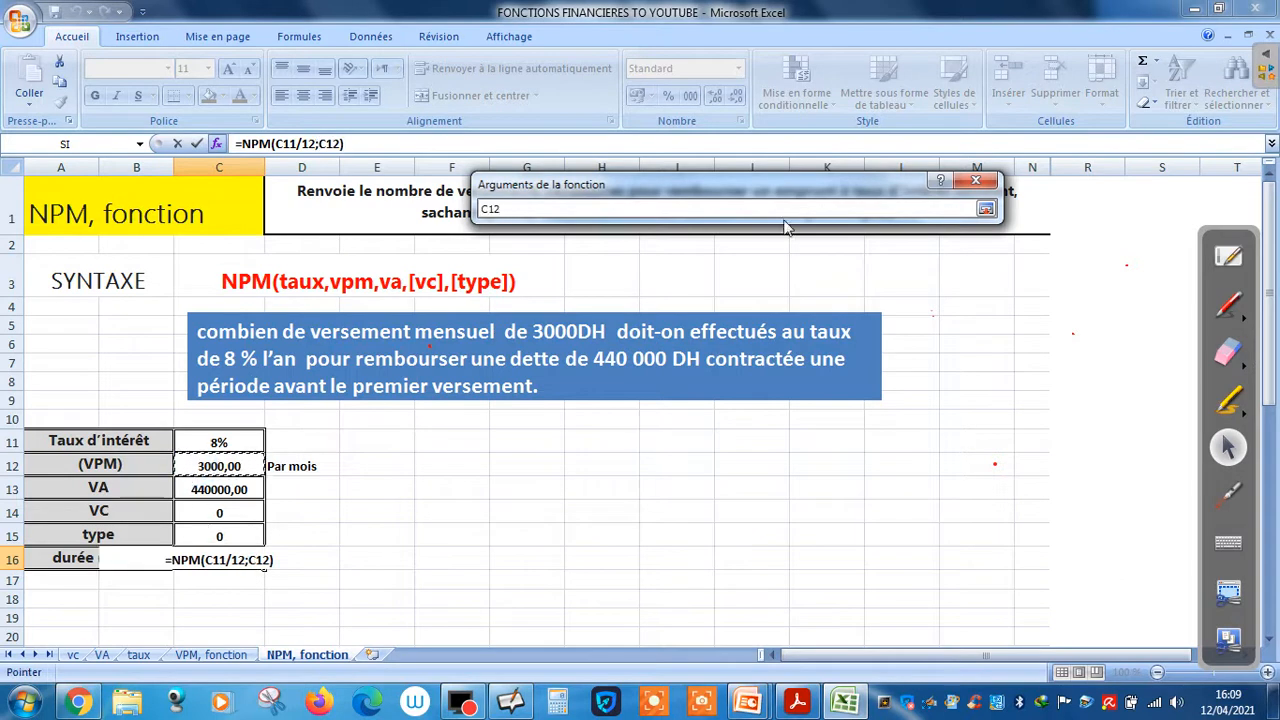
{"action": "left_click", "coordinate": [988, 208]}
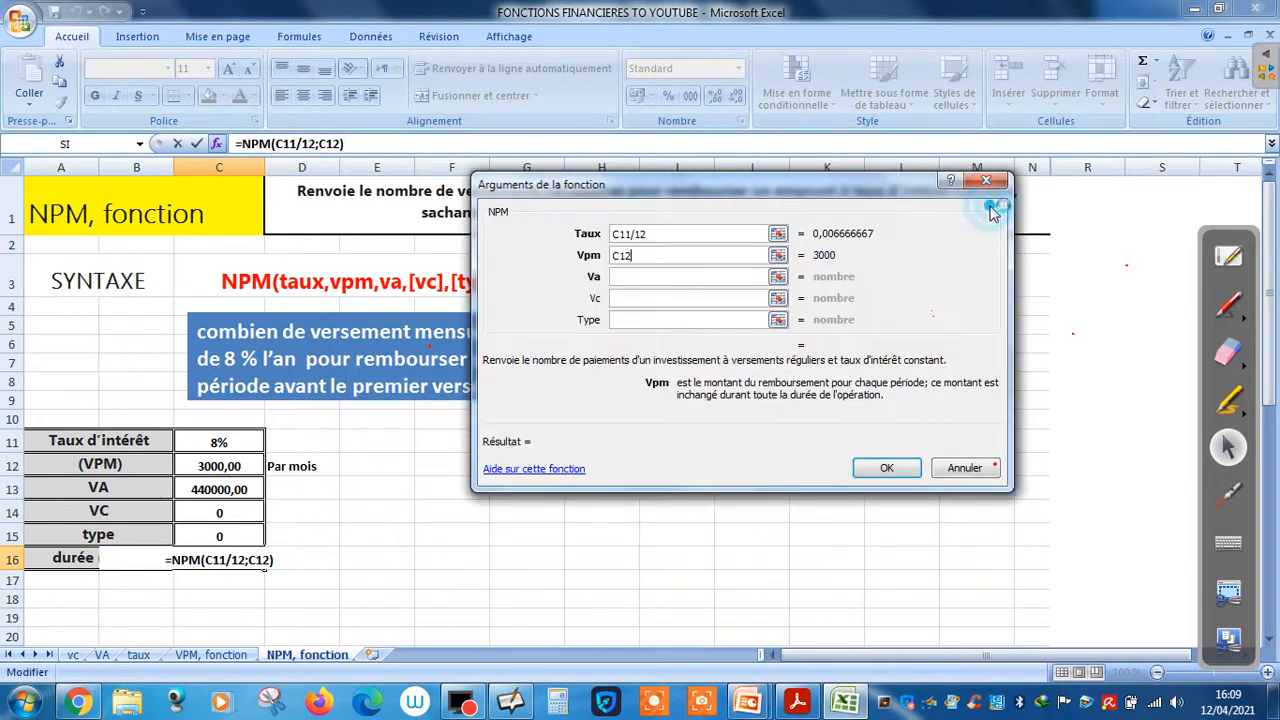
{"action": "left_click", "coordinate": [779, 277]}
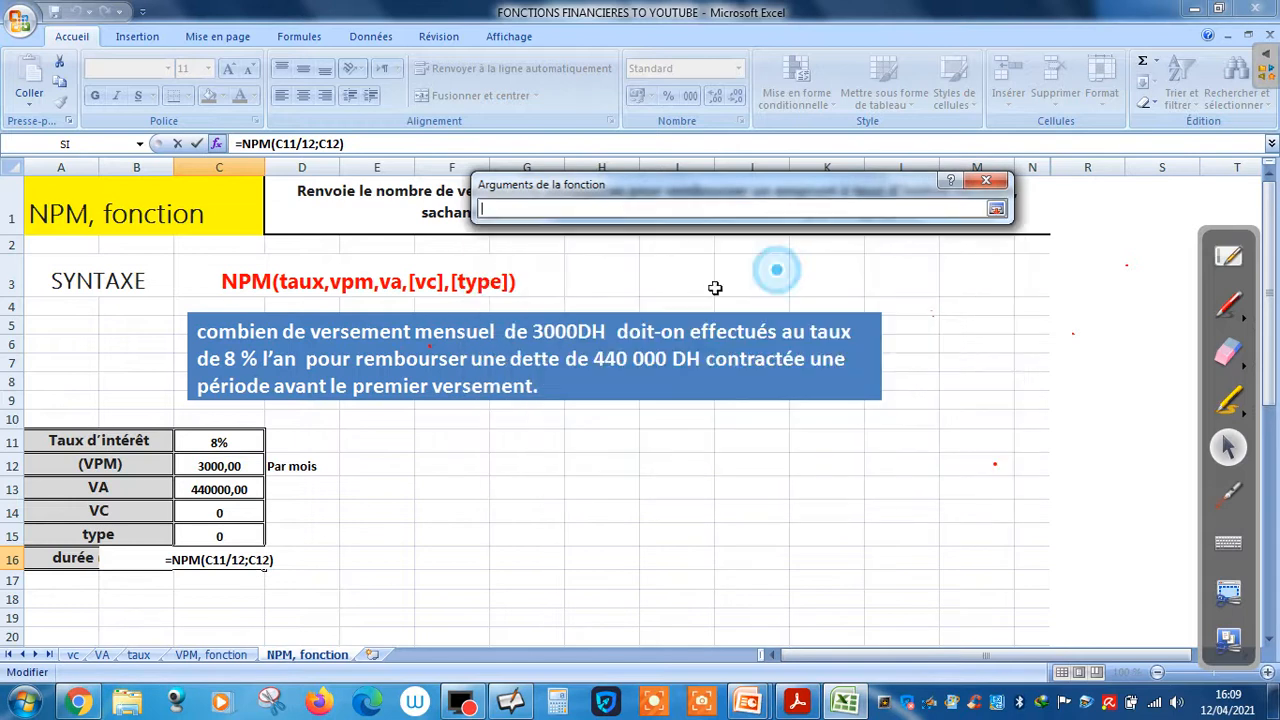
{"action": "left_click", "coordinate": [220, 489]}
{"action": "left_click", "coordinate": [996, 209]}
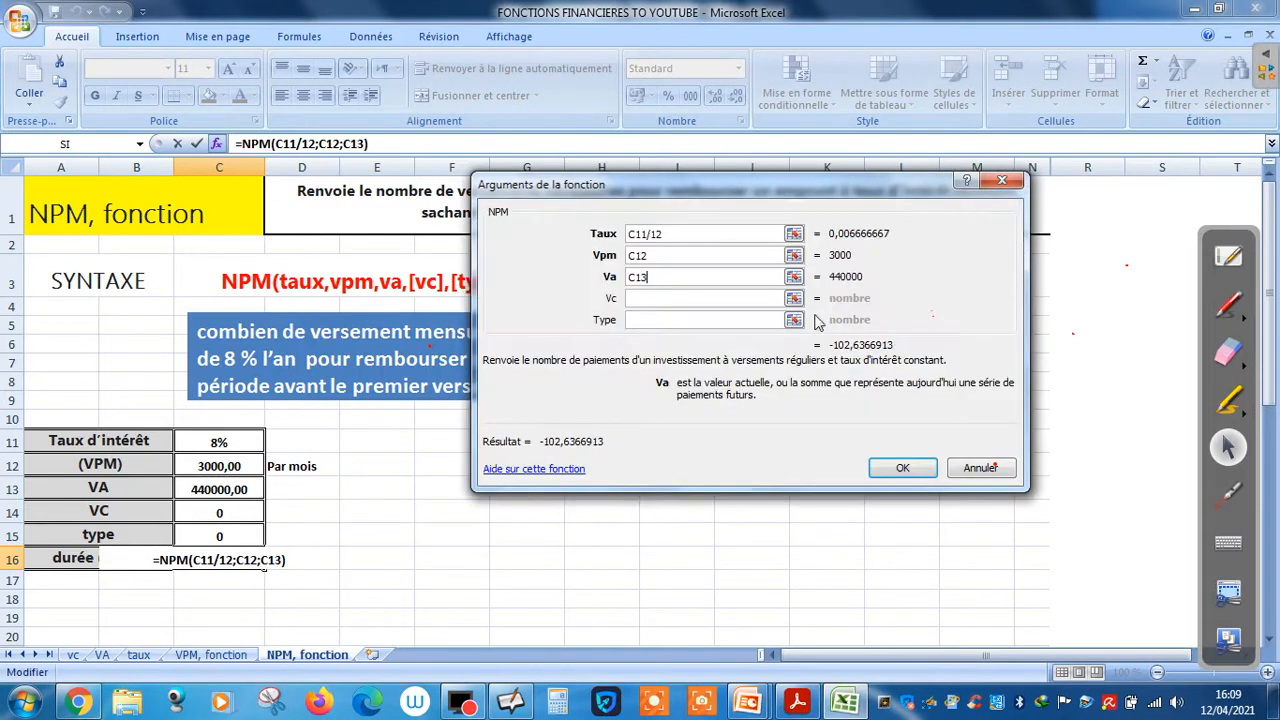
Set the Vc argument to C14 and Type to C15, and enter the completed NPM formula
{"action": "left_click", "coordinate": [793, 298]}
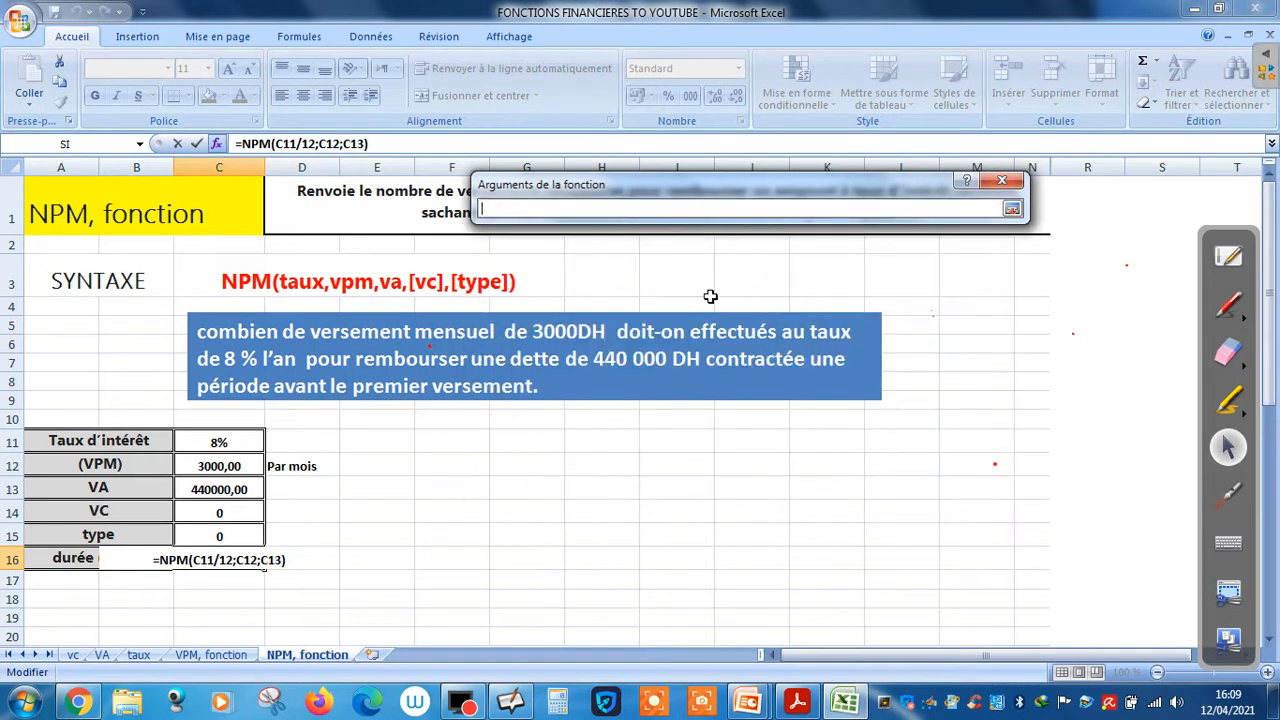
{"action": "left_click", "coordinate": [217, 517]}
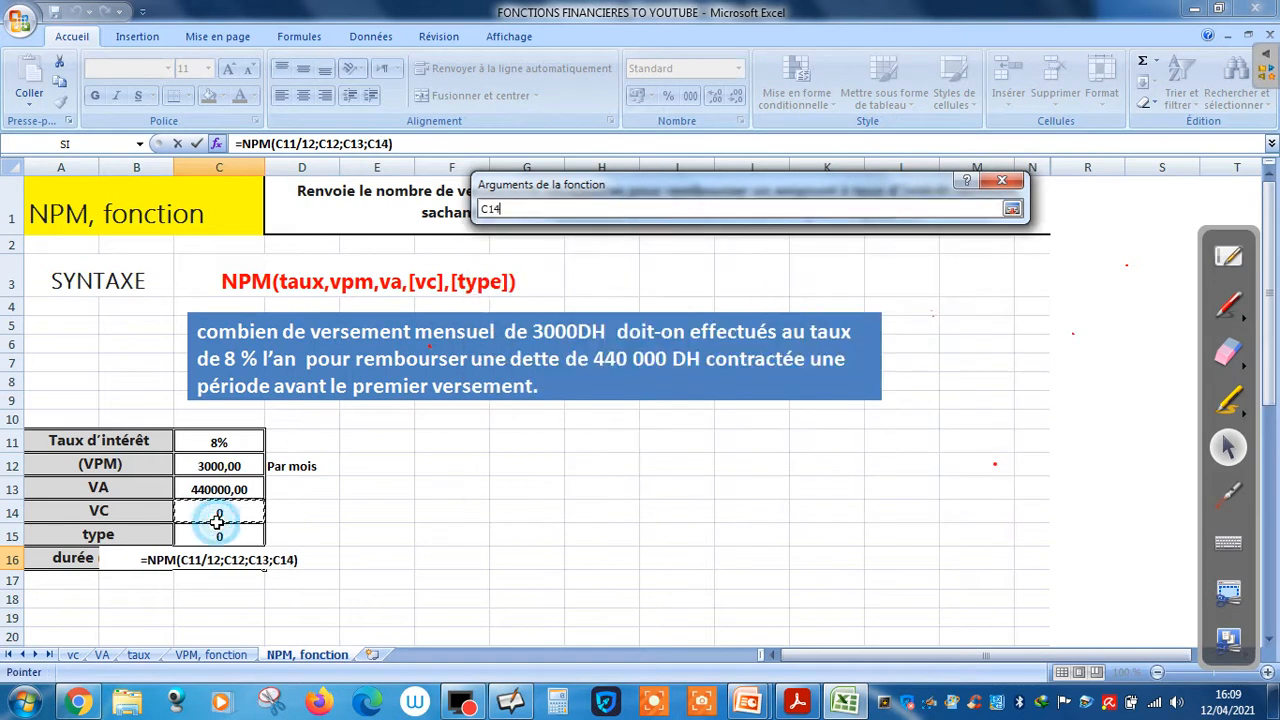
{"action": "left_click", "coordinate": [1012, 209]}
{"action": "left_click", "coordinate": [680, 320]}
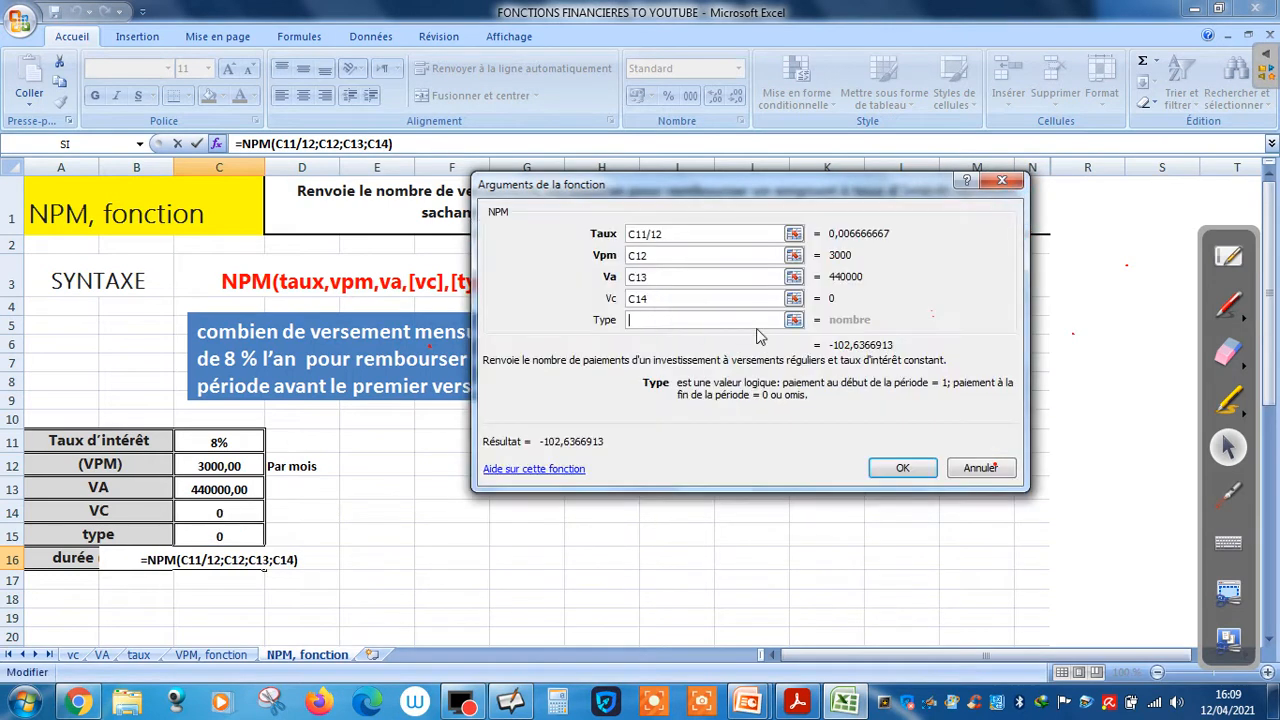
{"action": "left_click", "coordinate": [793, 319]}
{"action": "left_click", "coordinate": [236, 538]}
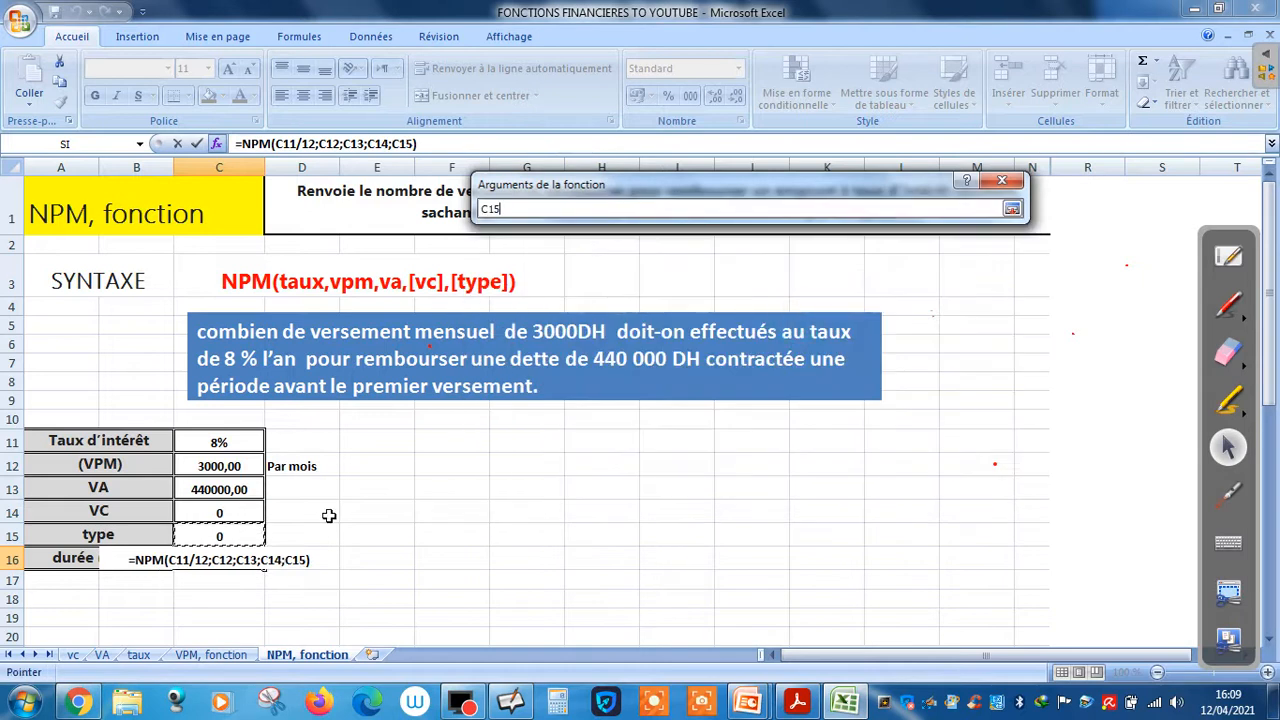
{"action": "left_click", "coordinate": [1012, 209]}
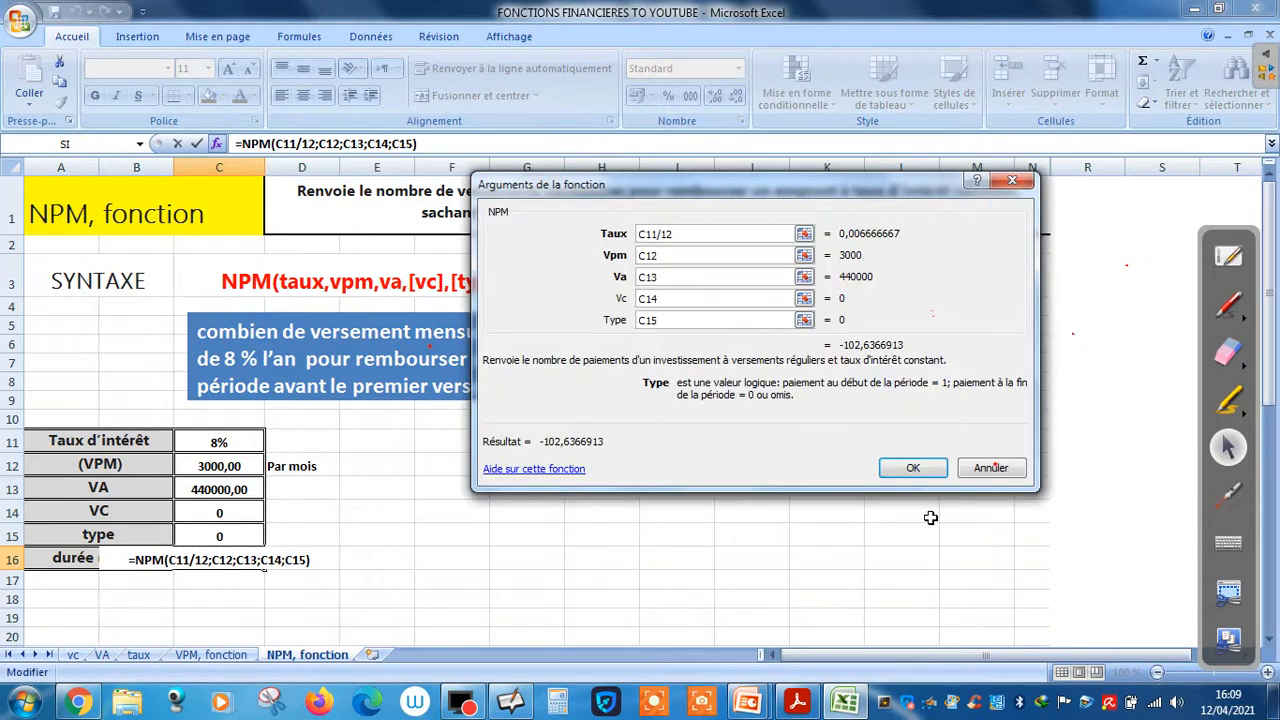
{"action": "left_click", "coordinate": [910, 470]}
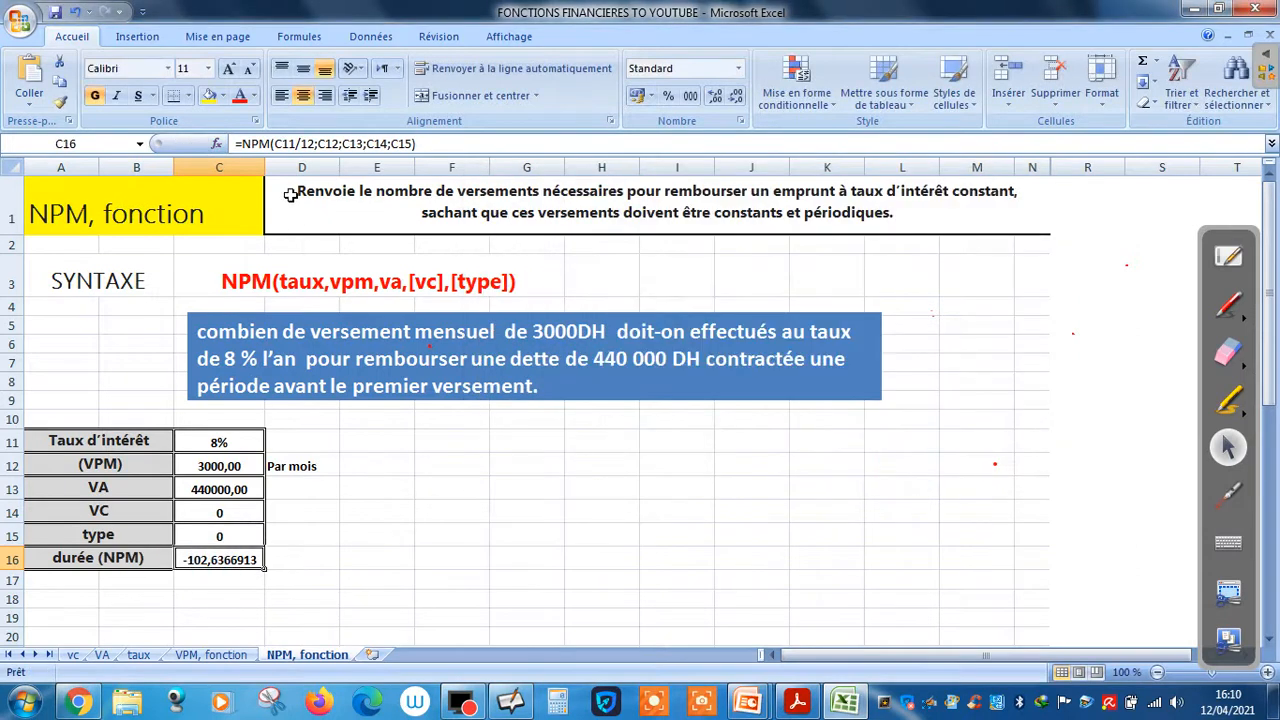
Put a minus sign before NPM in the C16 formula so it reads =-NPM(C11/12;C12;C13;C14;C15)
{"action": "left_click", "coordinate": [242, 145]}
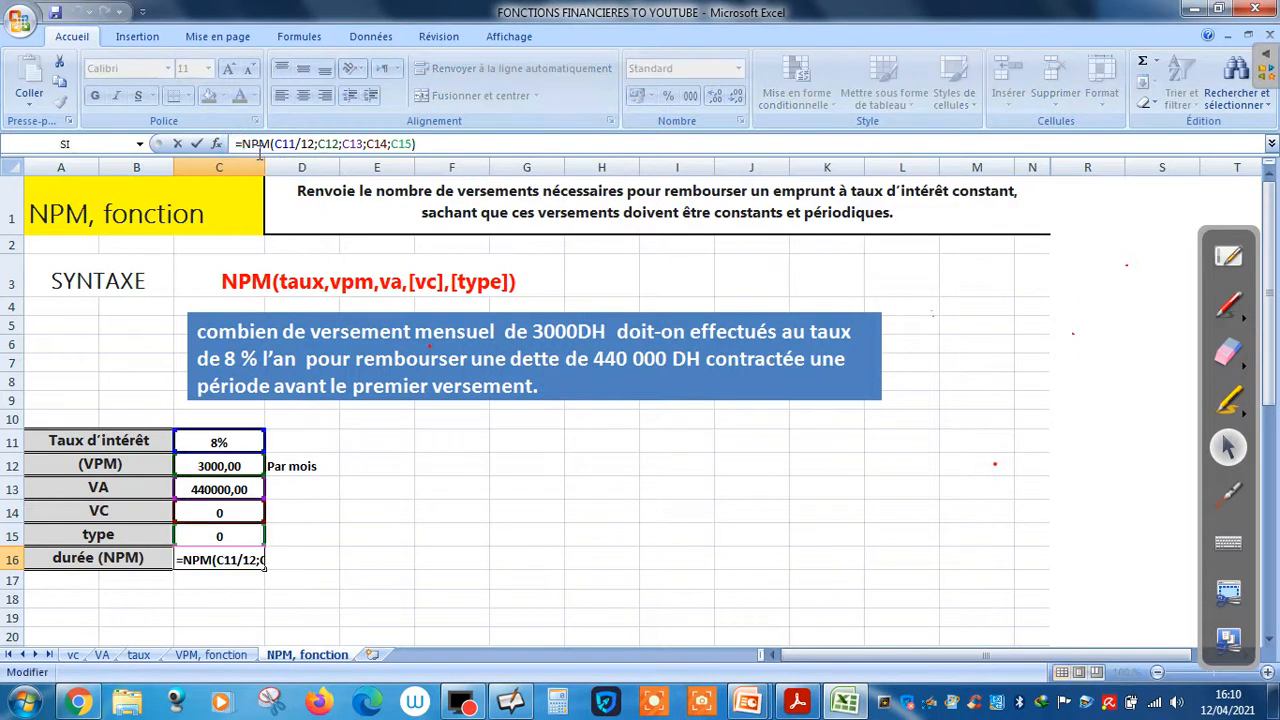
{"action": "type", "text": "-"}
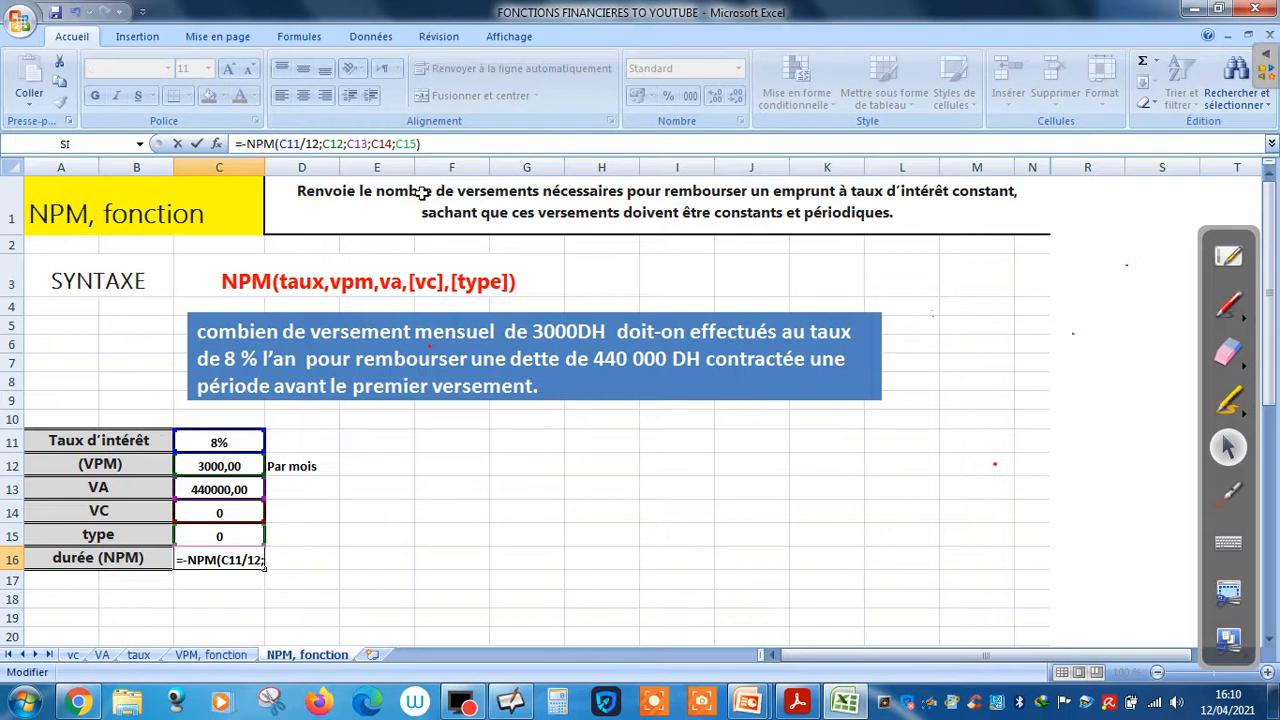
{"action": "key", "text": "Return"}
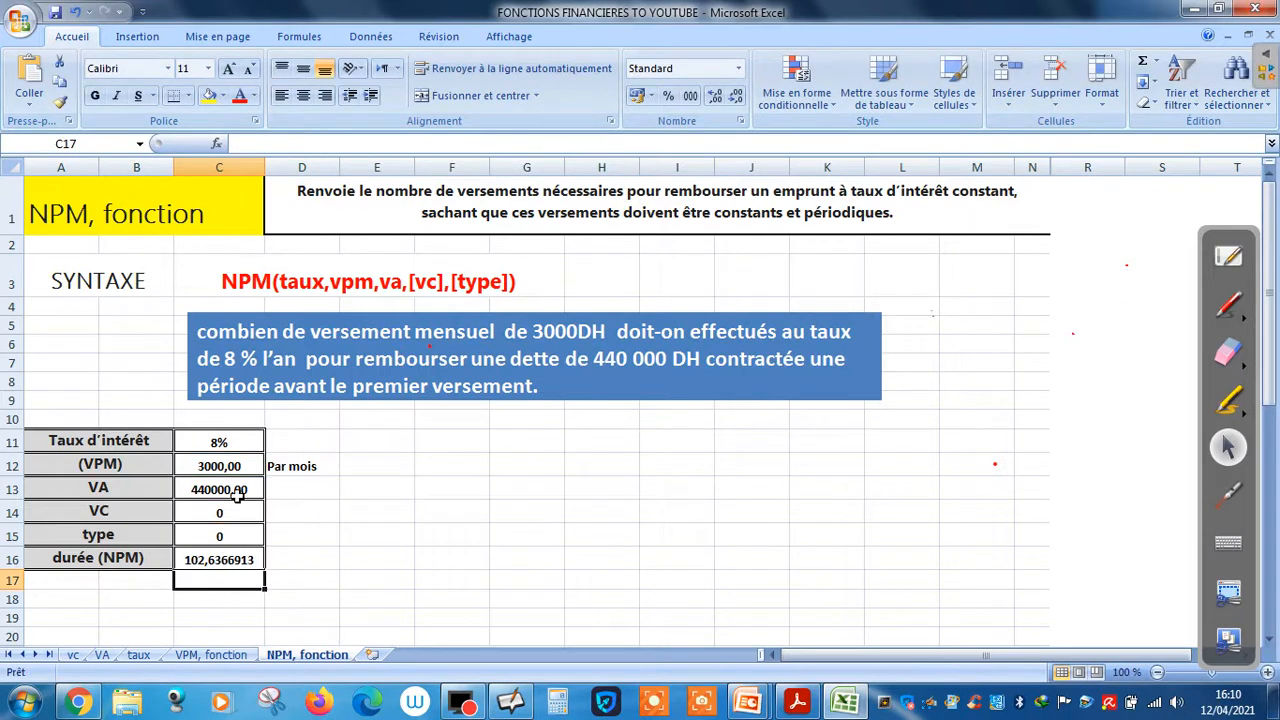